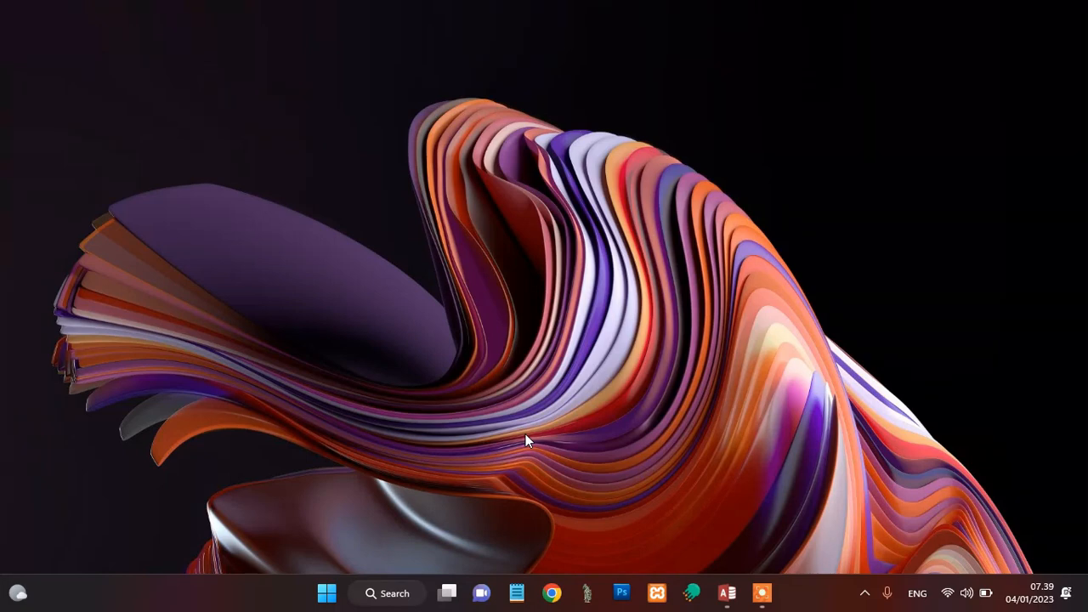
Step: Launch the NEO FEEDER app and minimise its nginx console window
key("super")
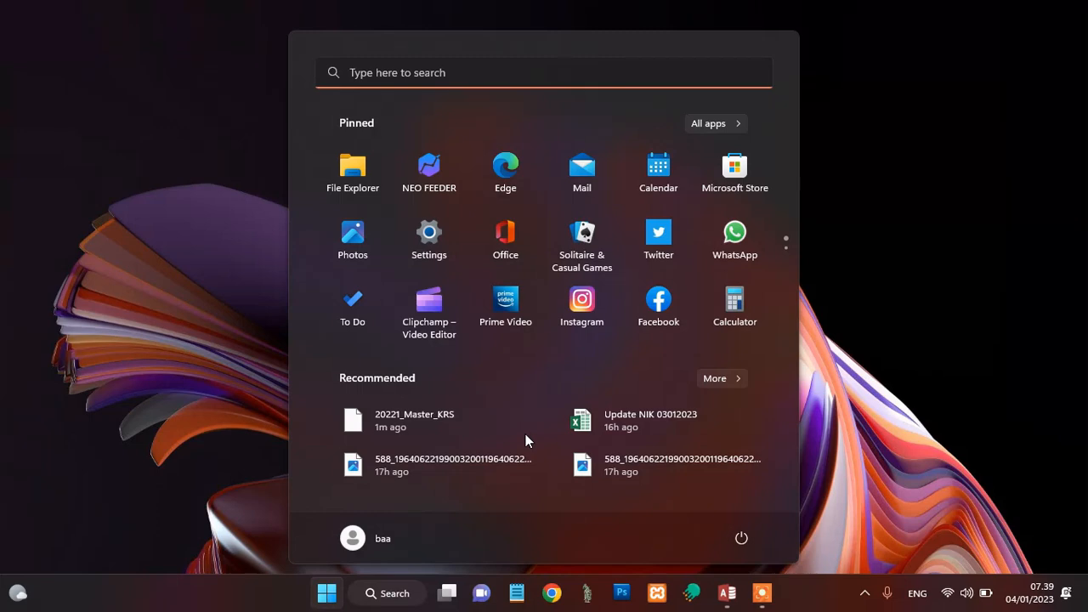
type("neo")
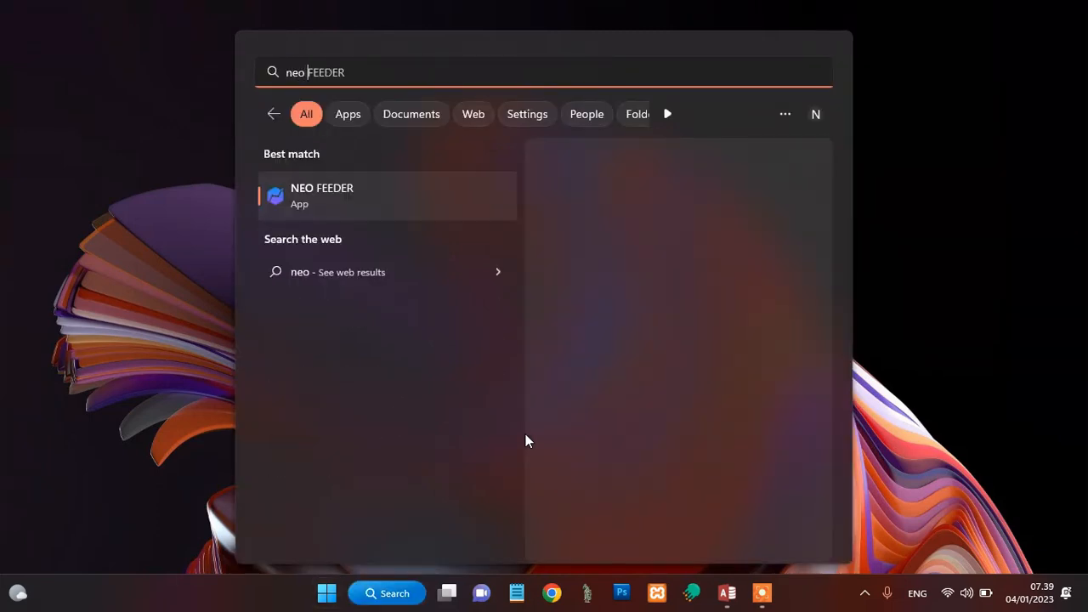
left_click(334, 189)
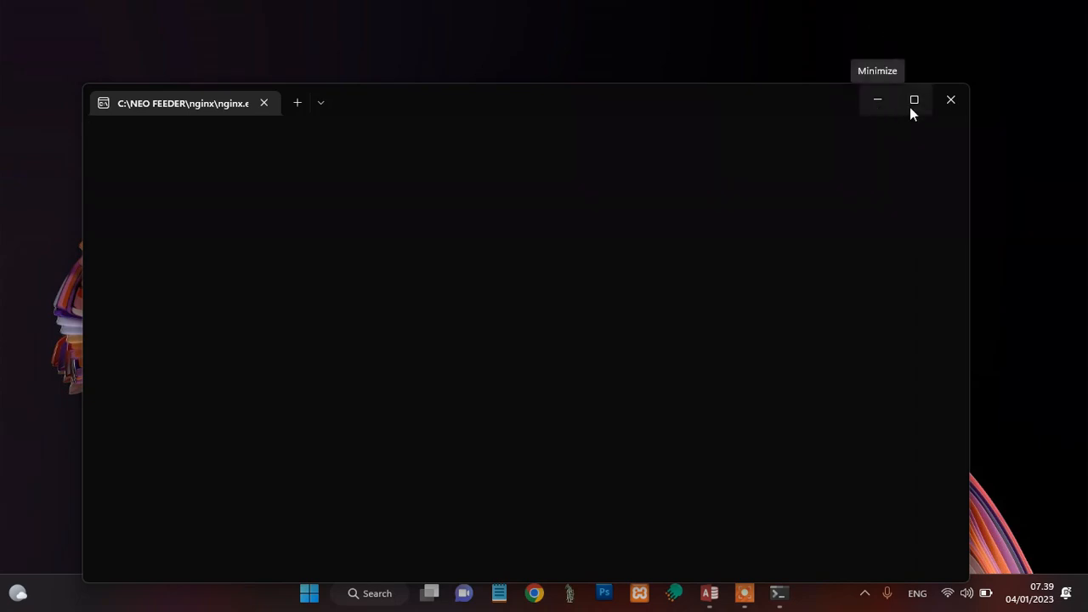
left_click(877, 95)
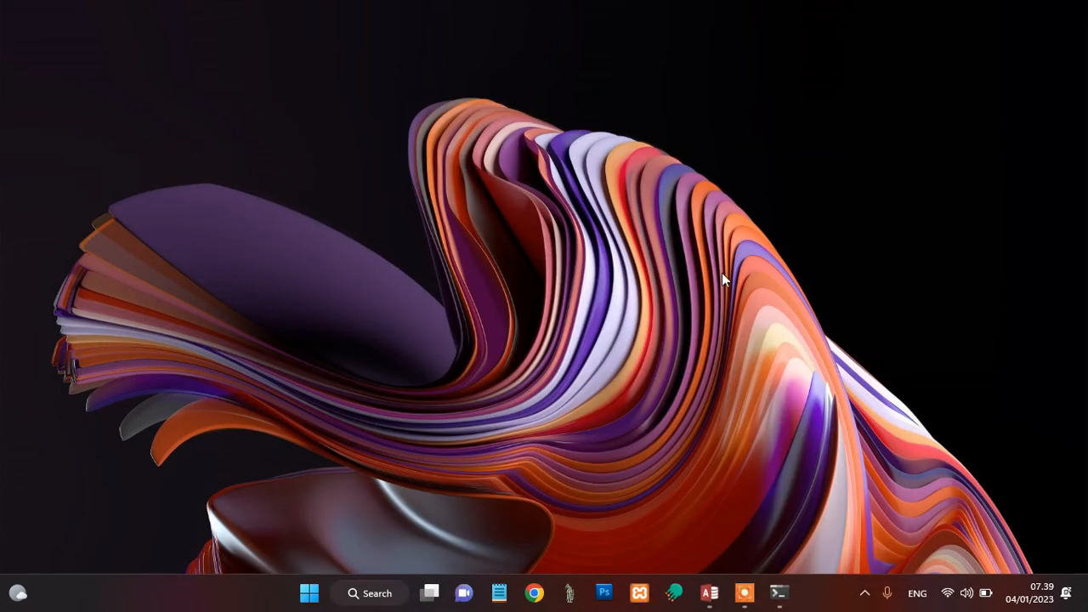
Step: Switch to Google Chrome with the Mendem profile and load the Neo Feeder login page on localhost:8100
left_click(535, 594)
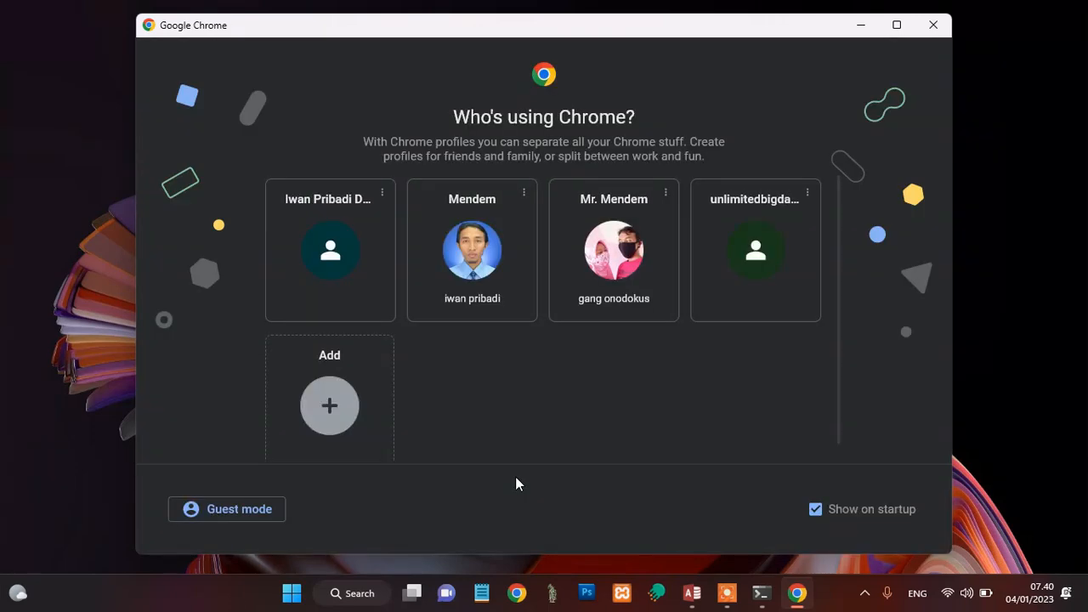
left_click(479, 259)
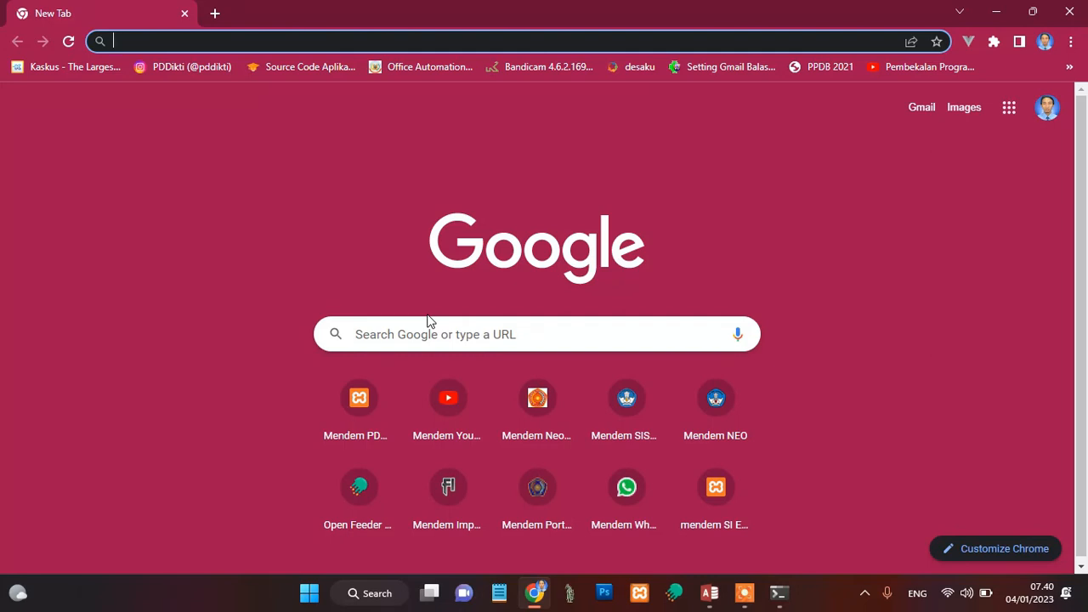
left_click(721, 415)
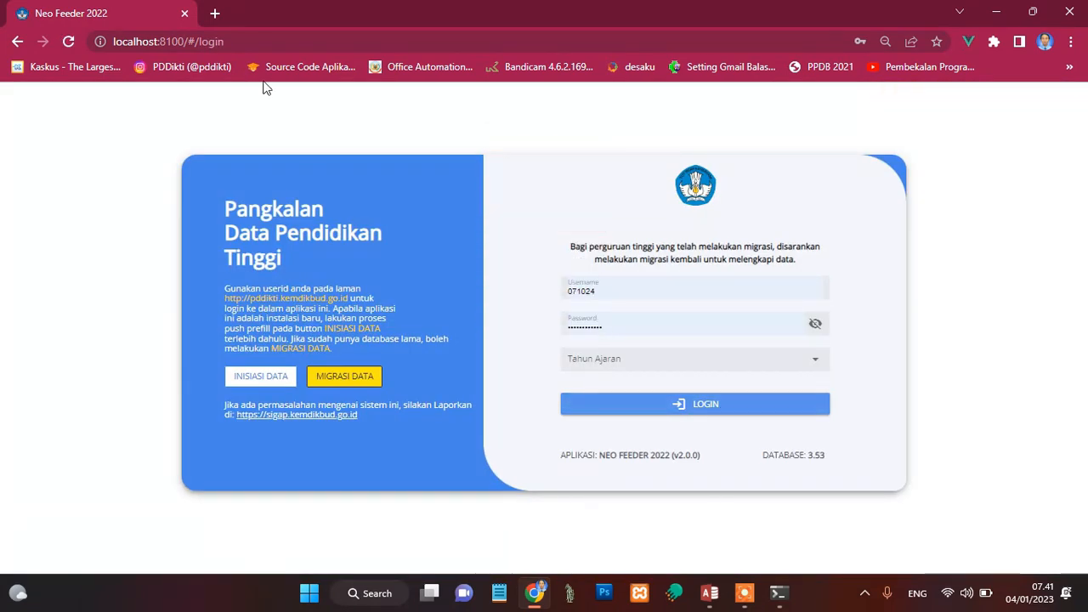
Step: Start Open Feeder with its login page in a second browser tab, and load Feeder Importer in a third tab
left_click(214, 15)
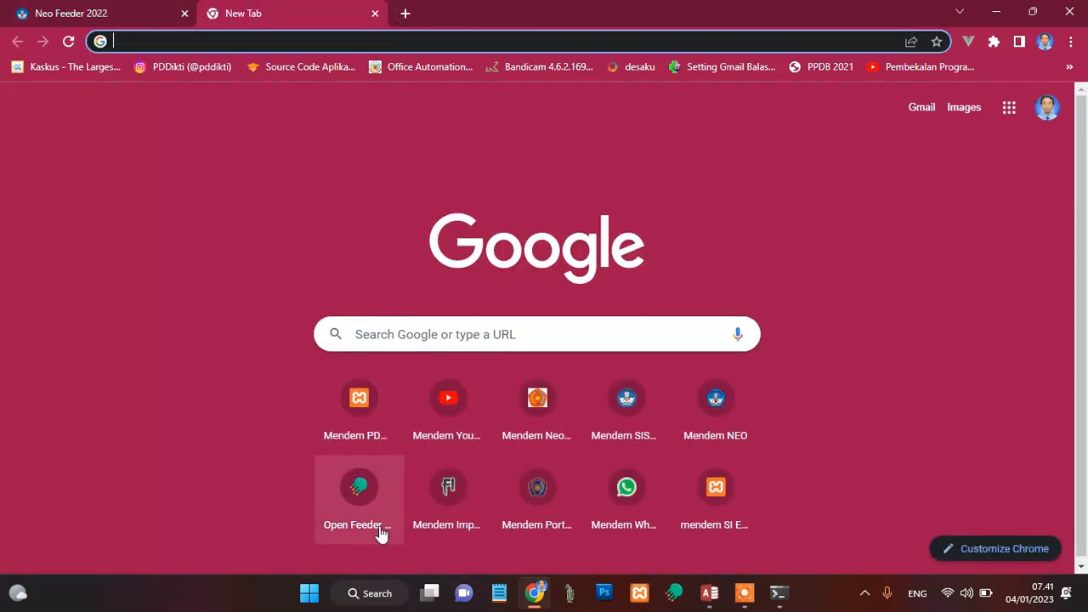
left_click(353, 507)
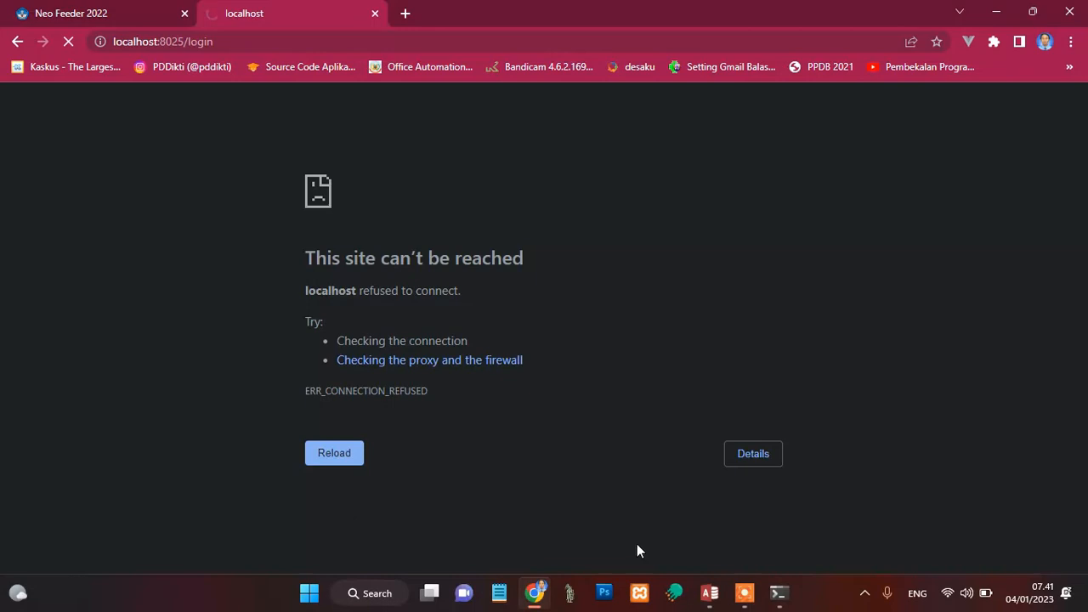
left_click(673, 595)
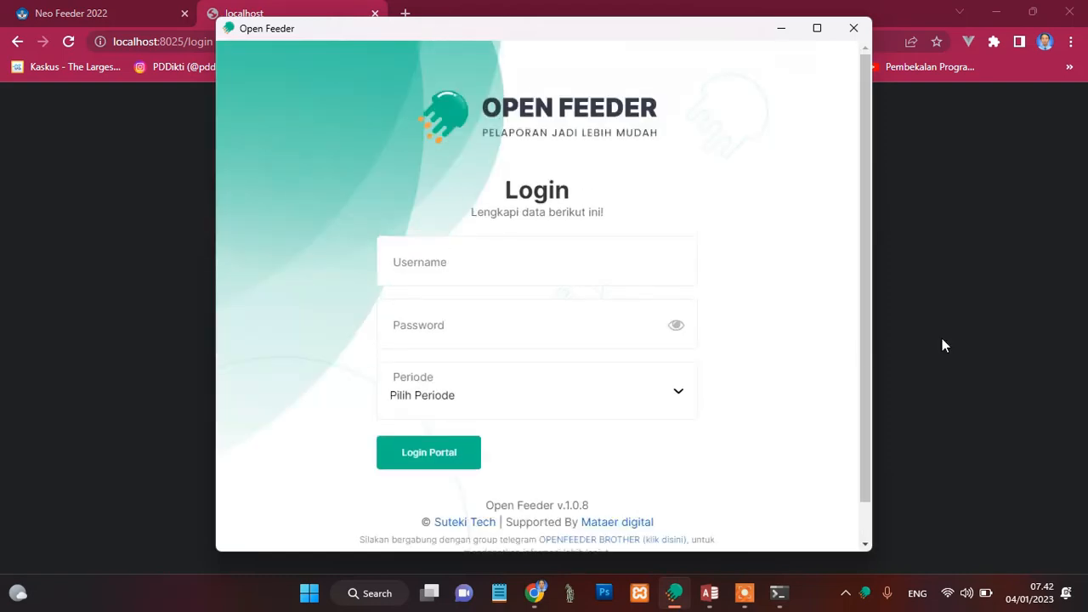
left_click(970, 350)
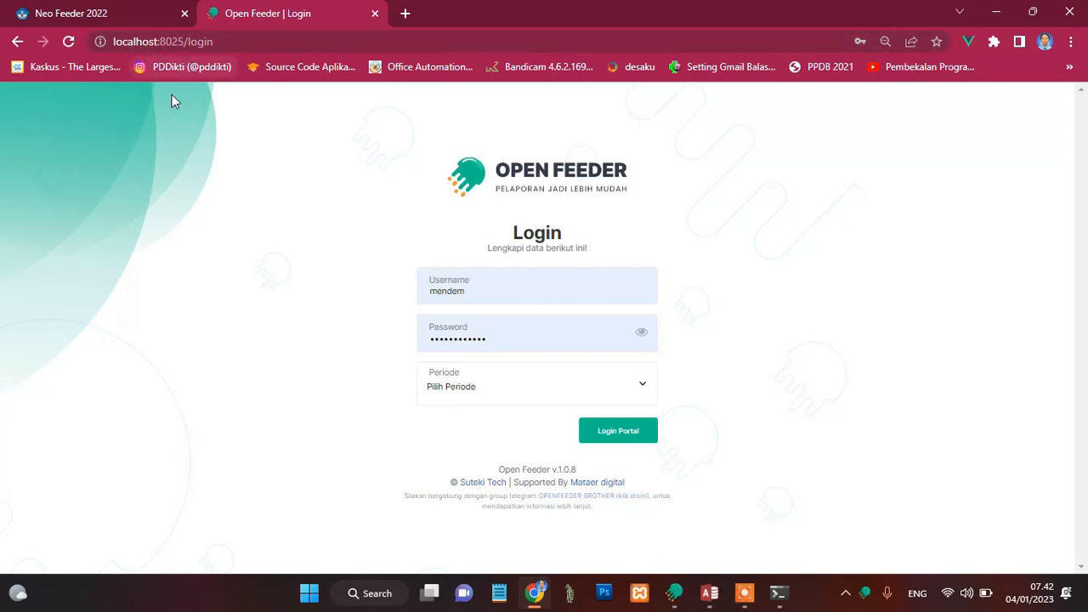
left_click(404, 15)
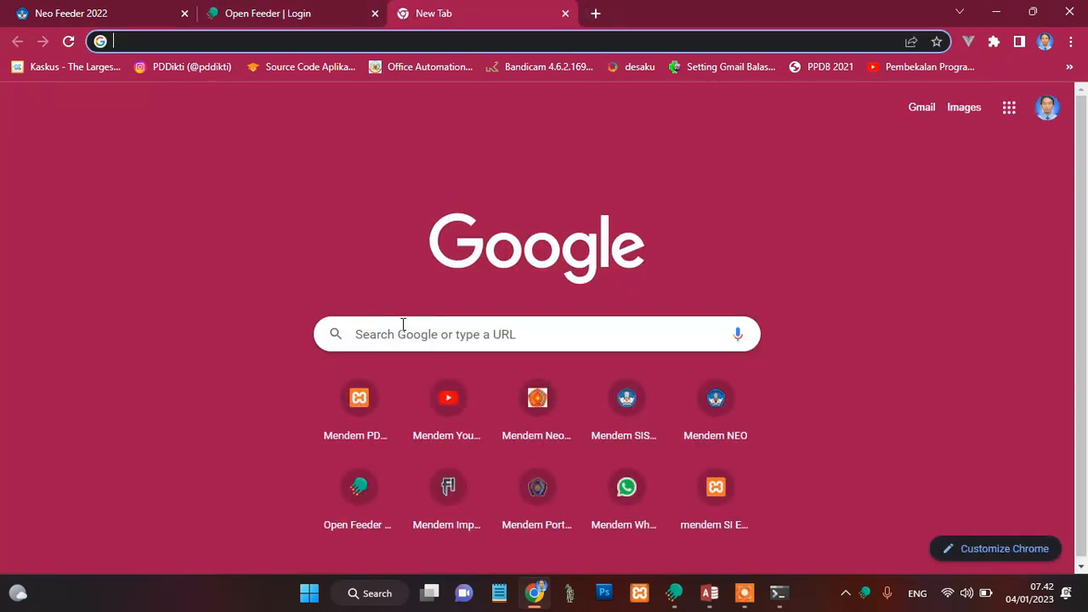
left_click(449, 488)
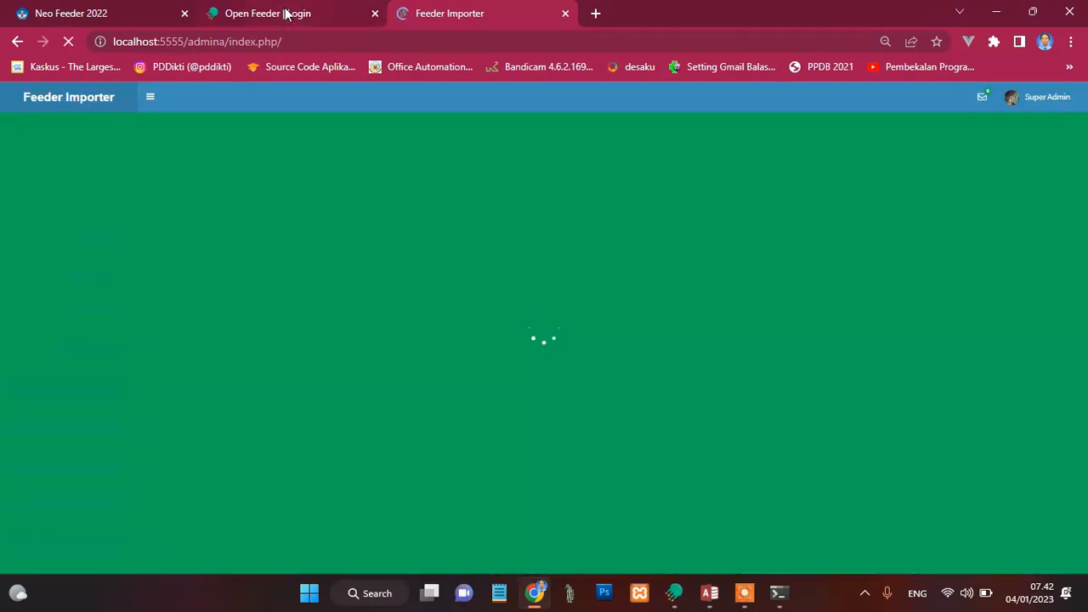
Step: Log in to Open Feeder with the saved credentials for the 2022 / 2023 Ganjil period
left_click(285, 14)
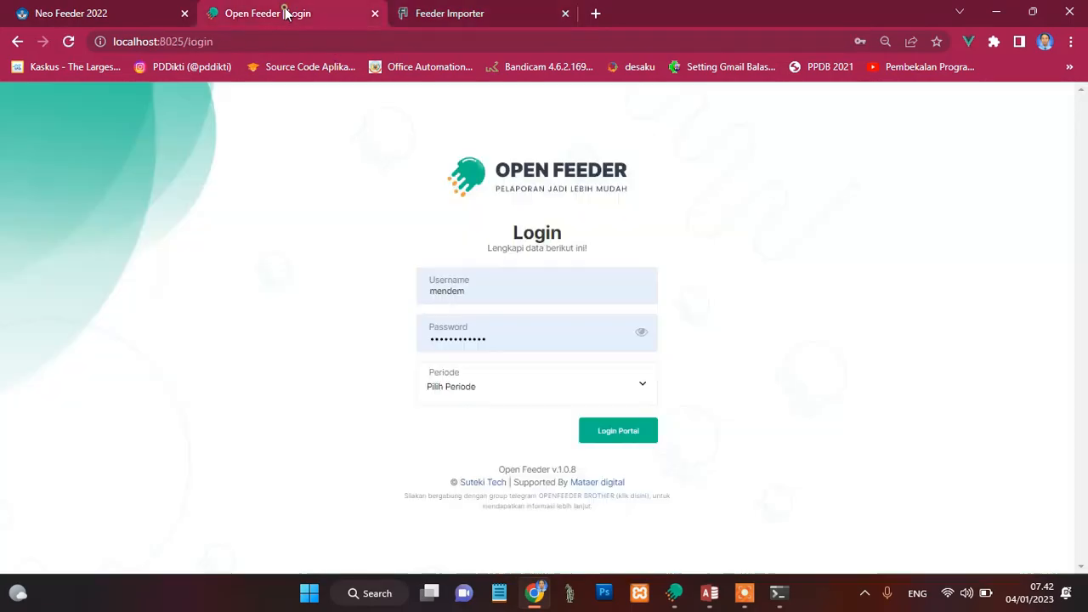
left_click(541, 396)
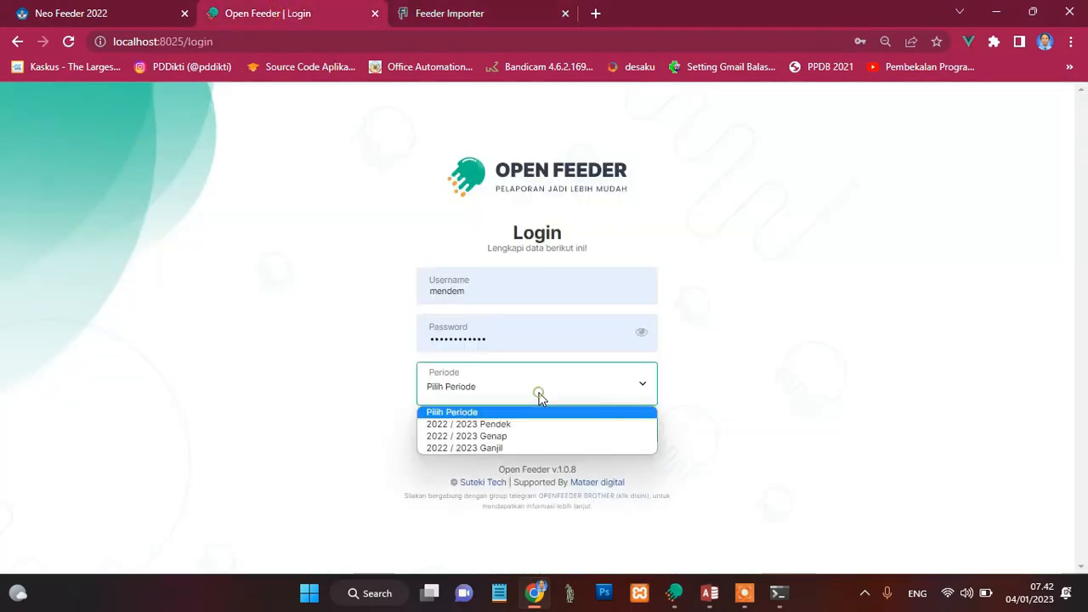
left_click(470, 449)
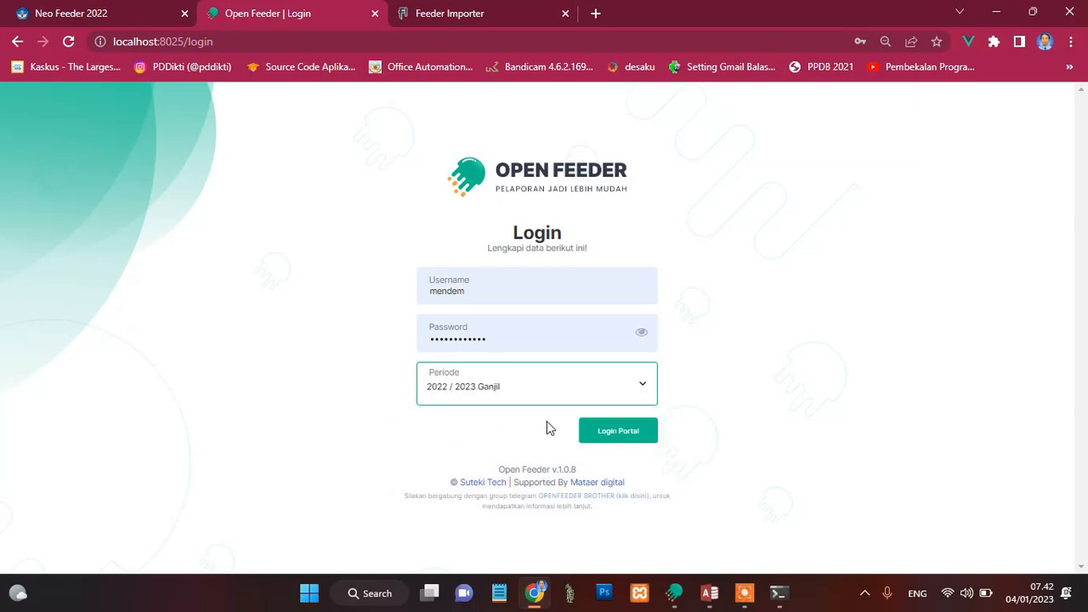
left_click(614, 435)
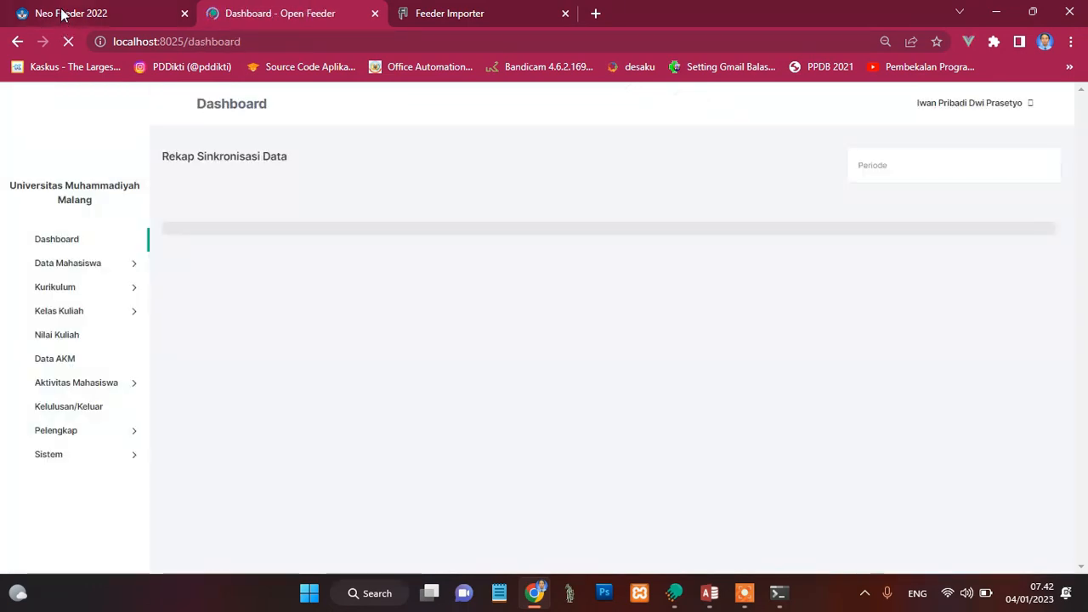
Step: Submit the Neo Feeder login with the saved credentials for the 2022/2023 Genap academic year and request its home page
left_click(61, 13)
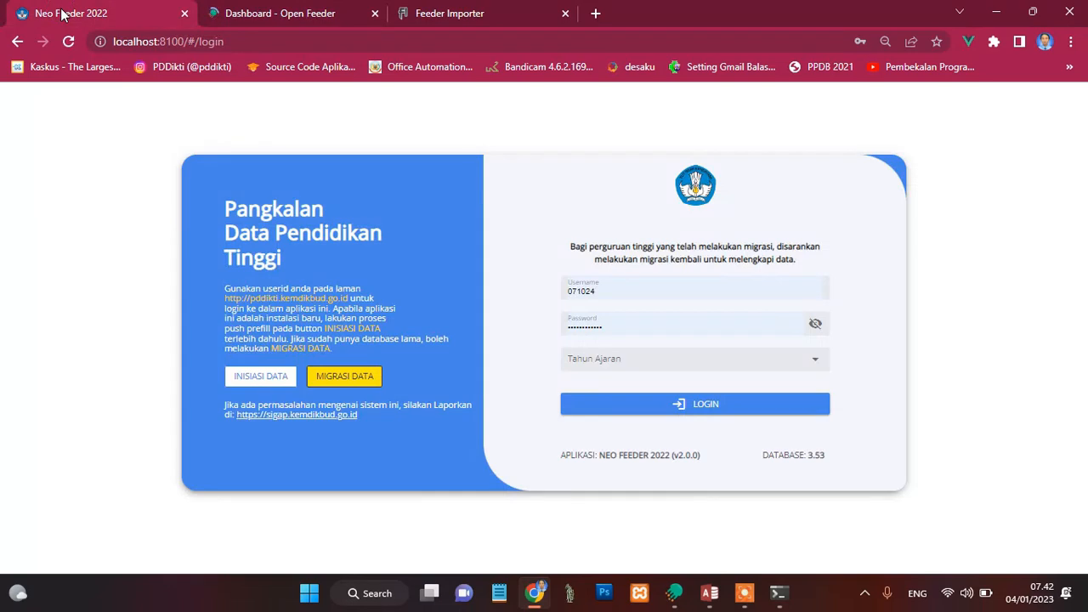
left_click(687, 365)
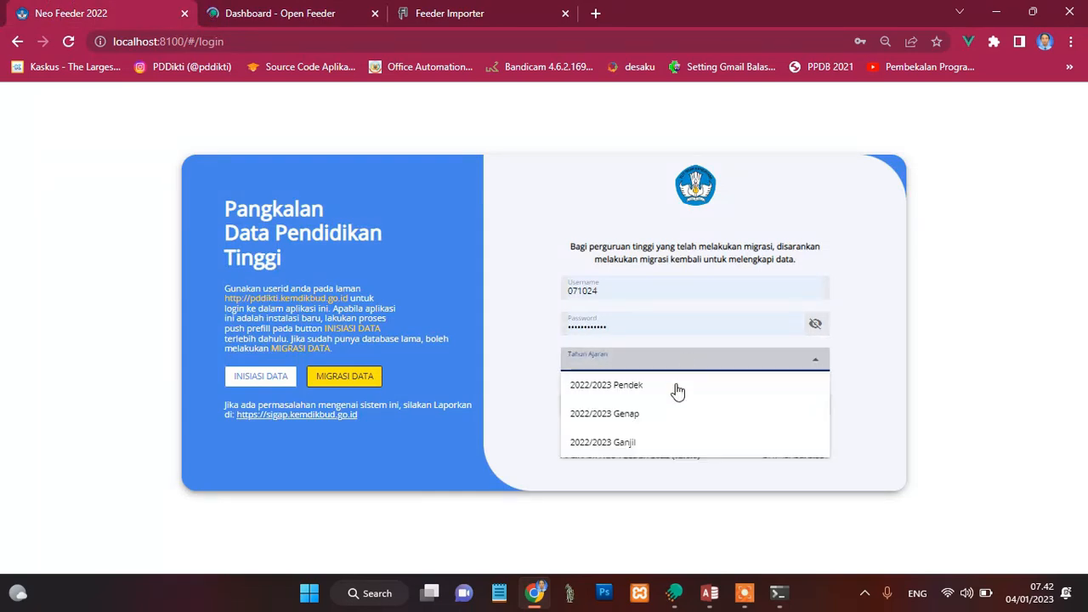
left_click(621, 415)
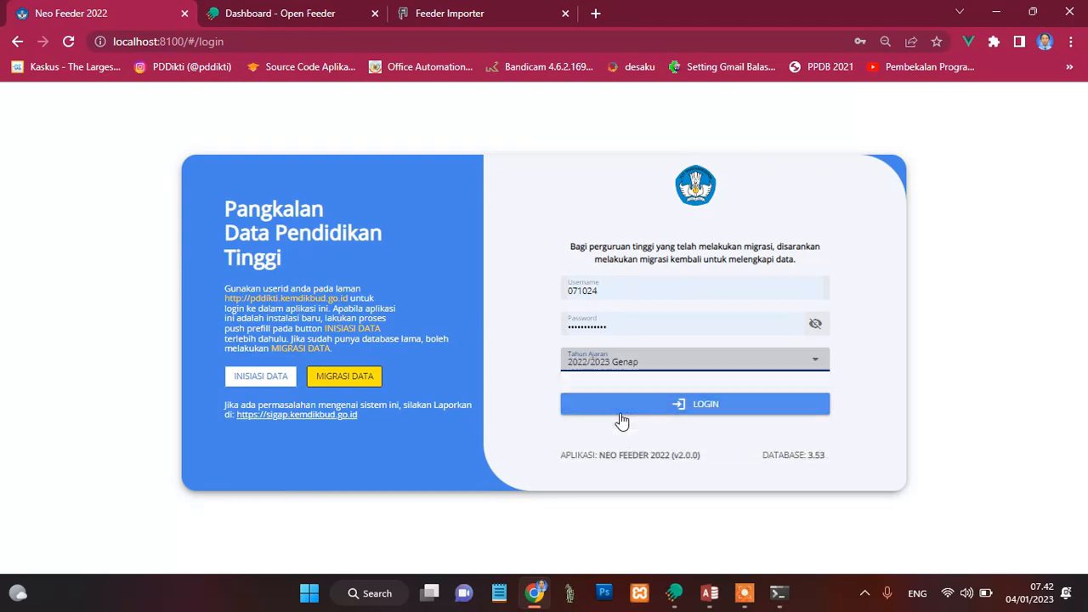
left_click(677, 407)
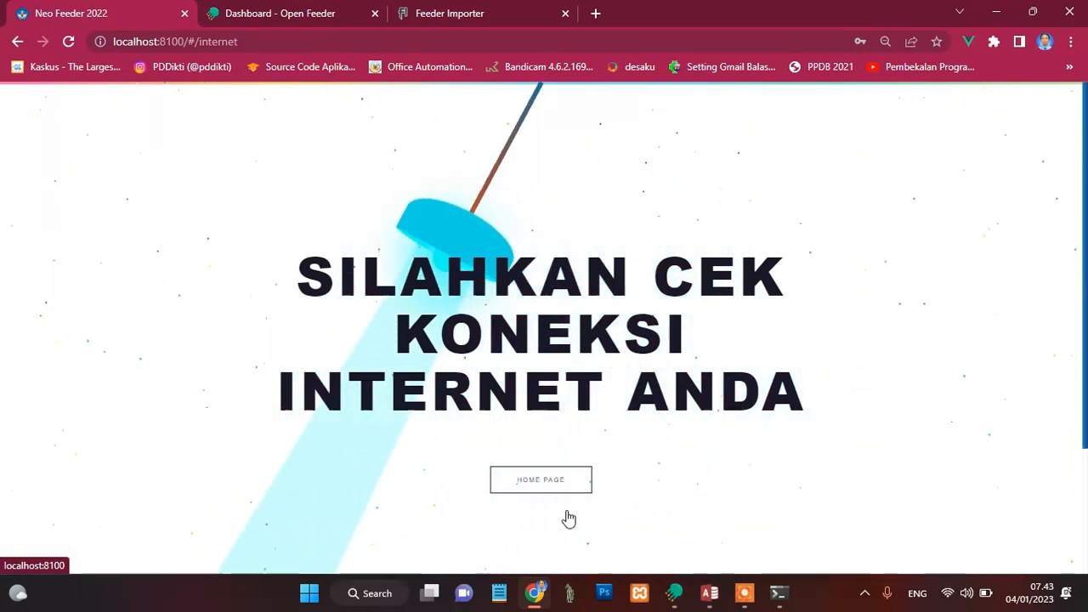
left_click(541, 481)
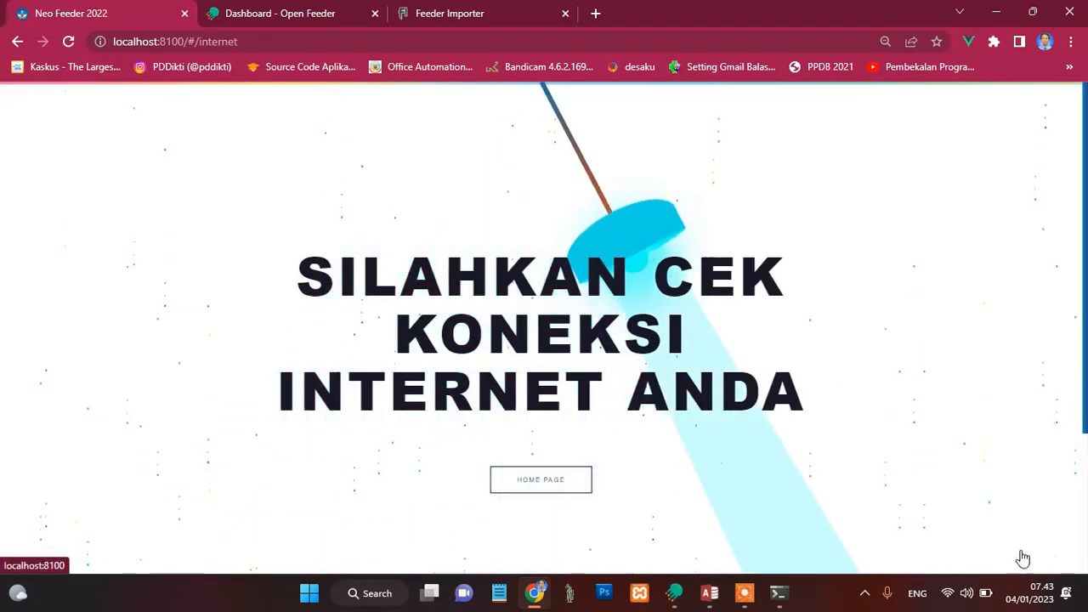
Step: Connect the computer to the Chelon Wi-Fi network, retrying the connection, and close the network list
left_click(949, 595)
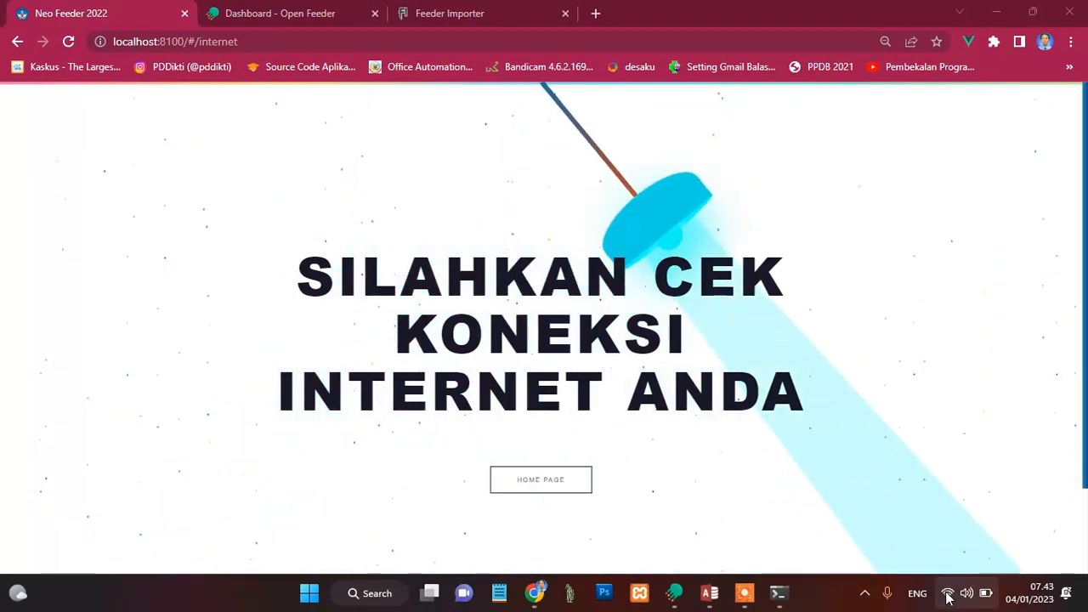
left_click(948, 595)
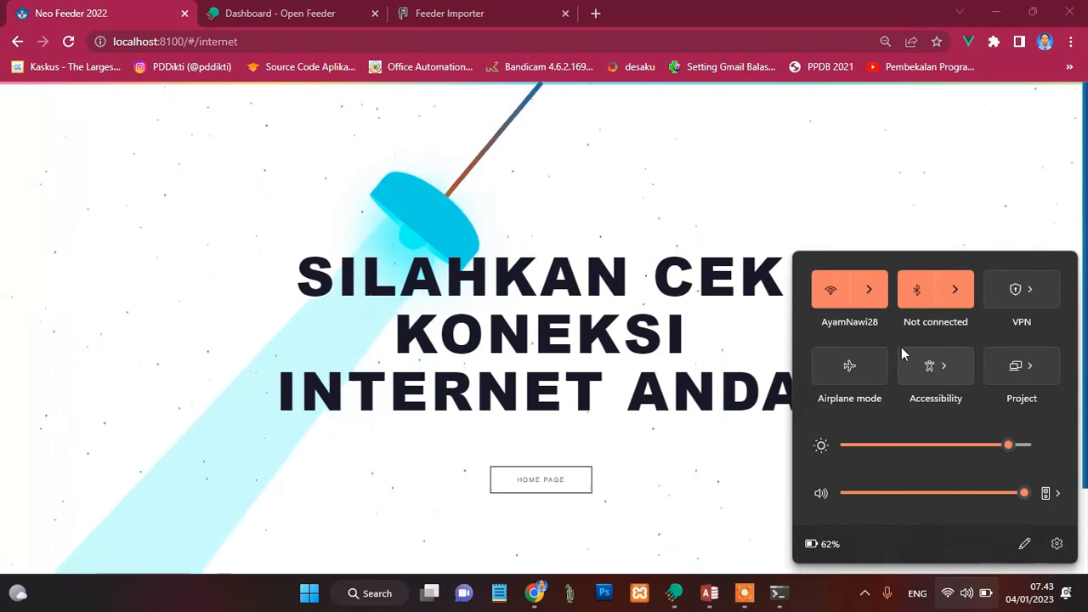
left_click(869, 291)
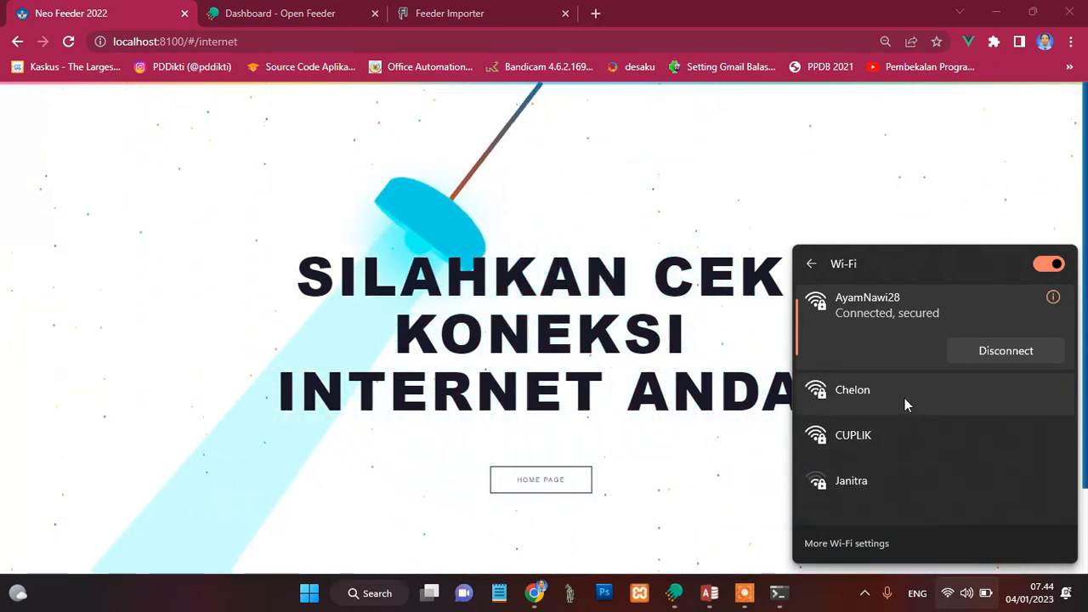
left_click(904, 397)
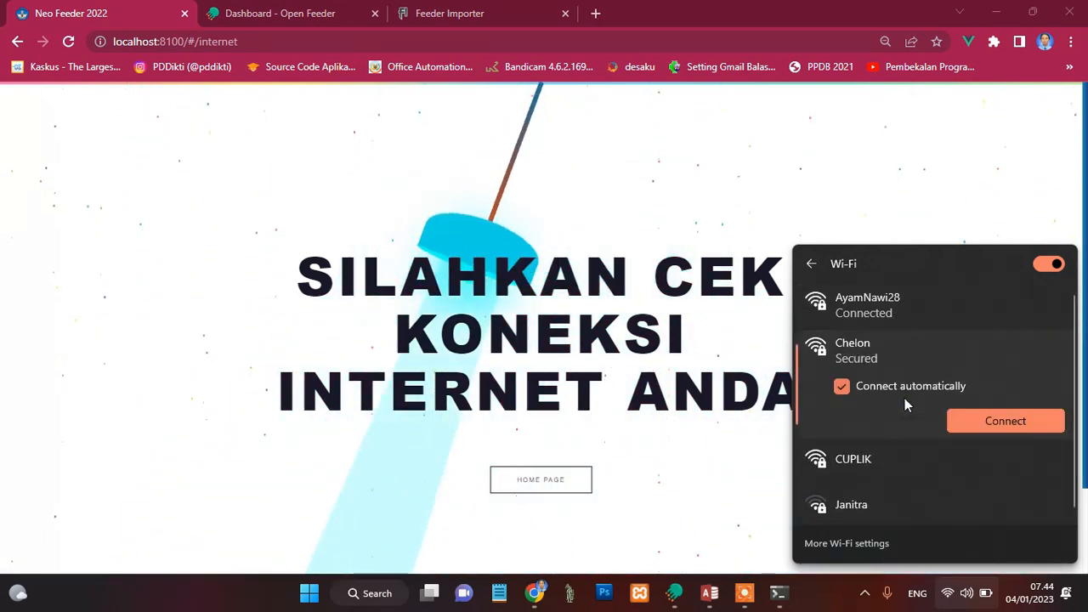
left_click(981, 419)
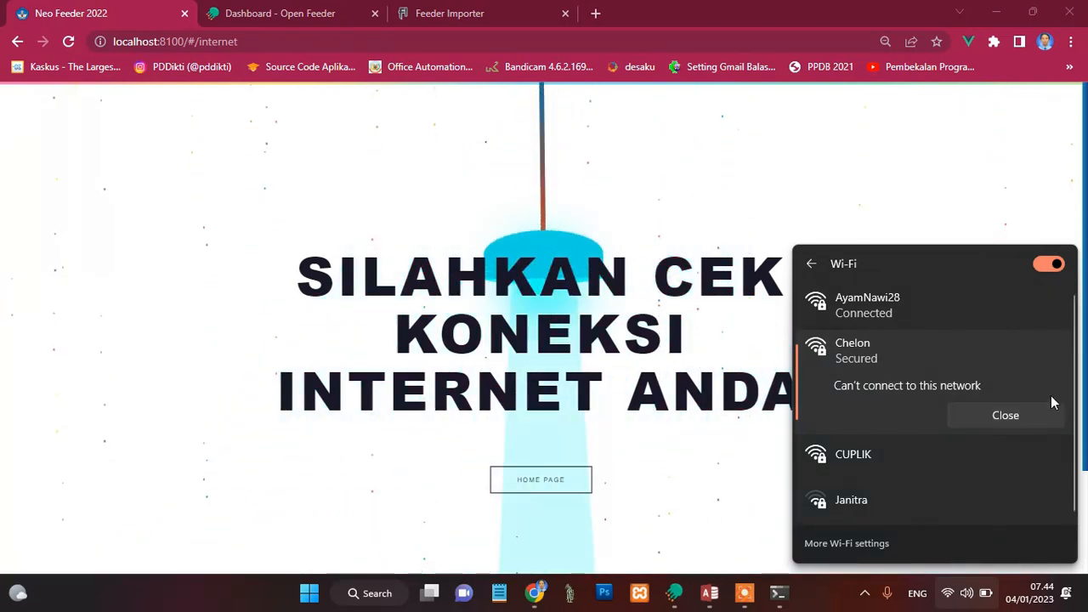
left_click(1001, 411)
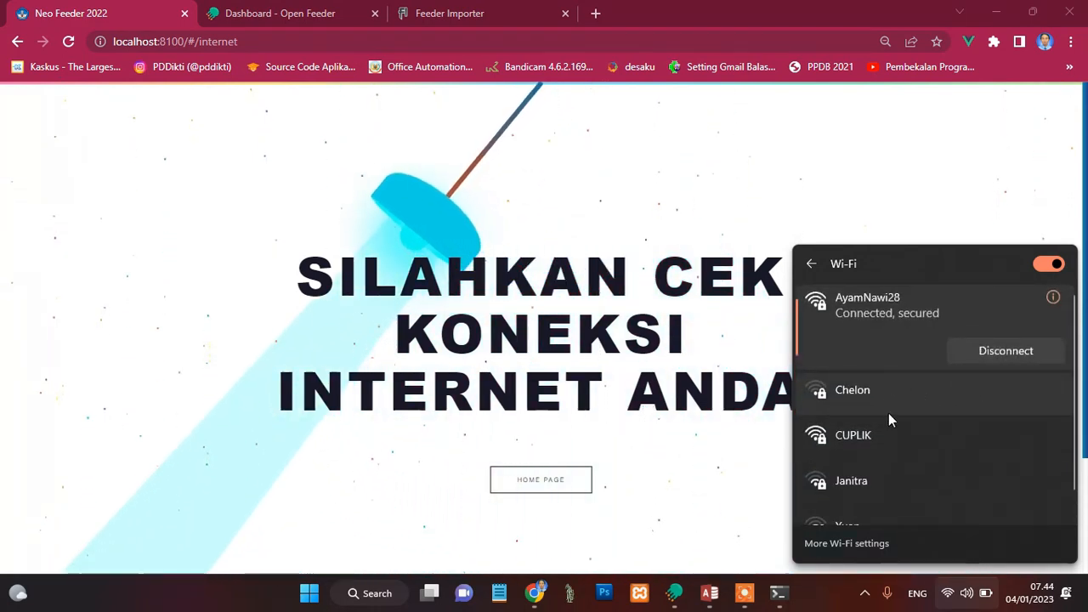
left_click(914, 396)
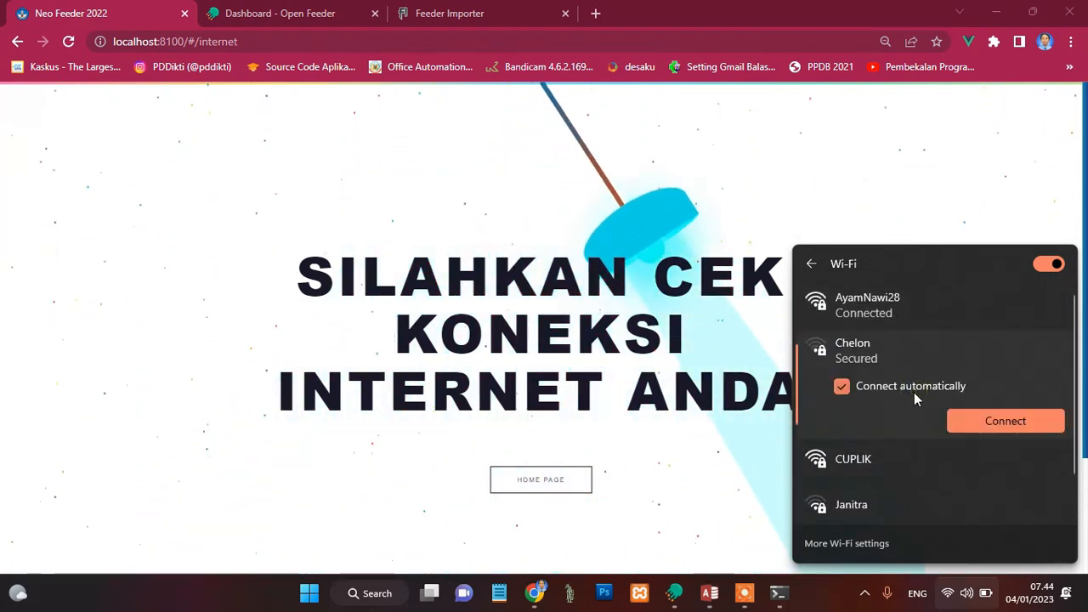
left_click(1034, 424)
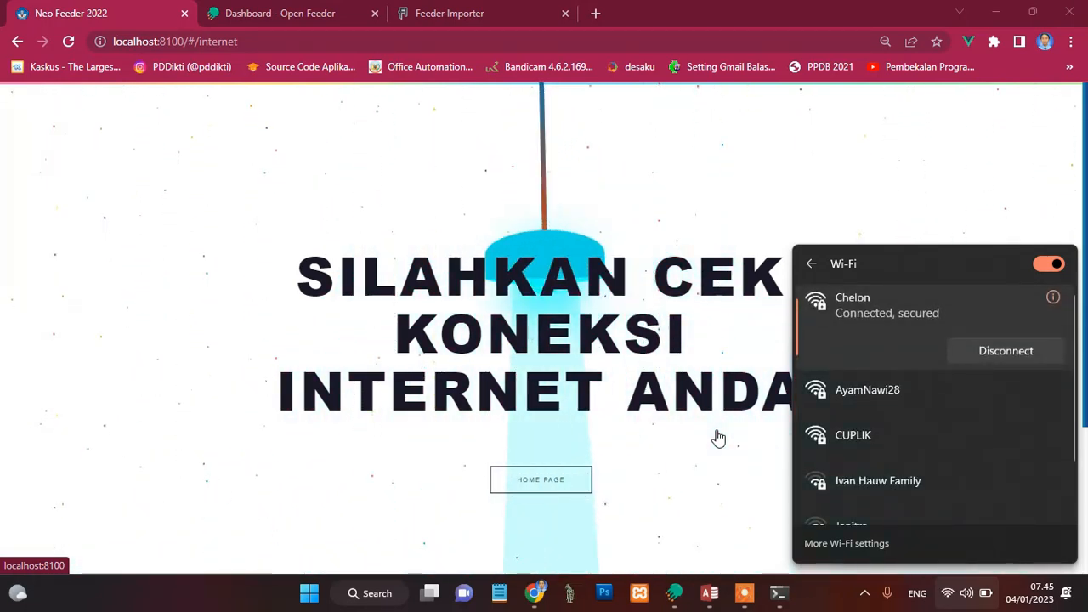
left_click(288, 318)
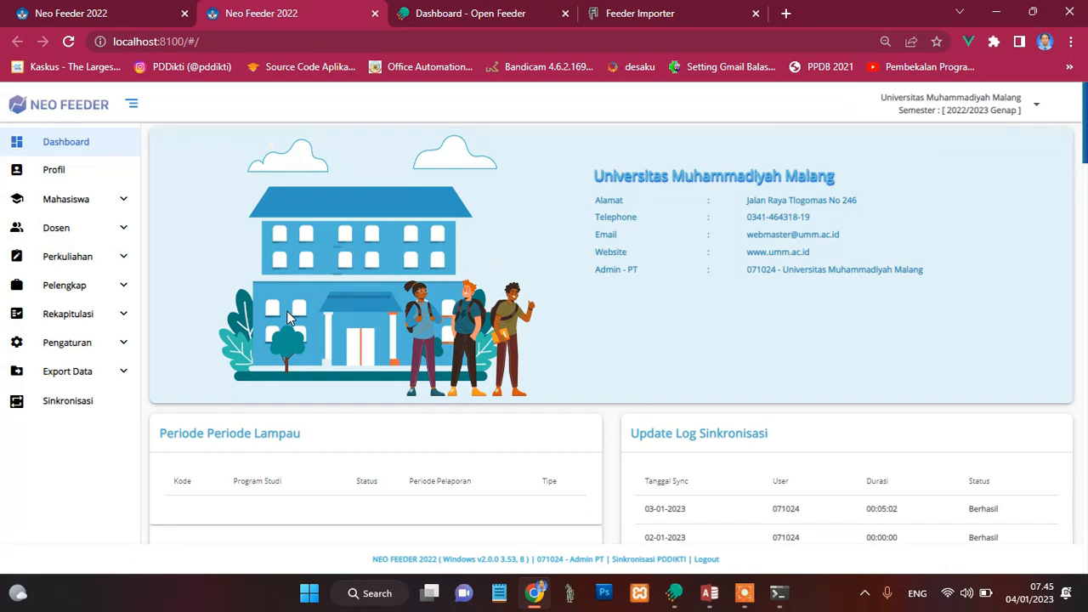
Step: Start the data synchronisation in Neo Feeder and follow the error's check link to the feeder validation of period settings
left_click(63, 403)
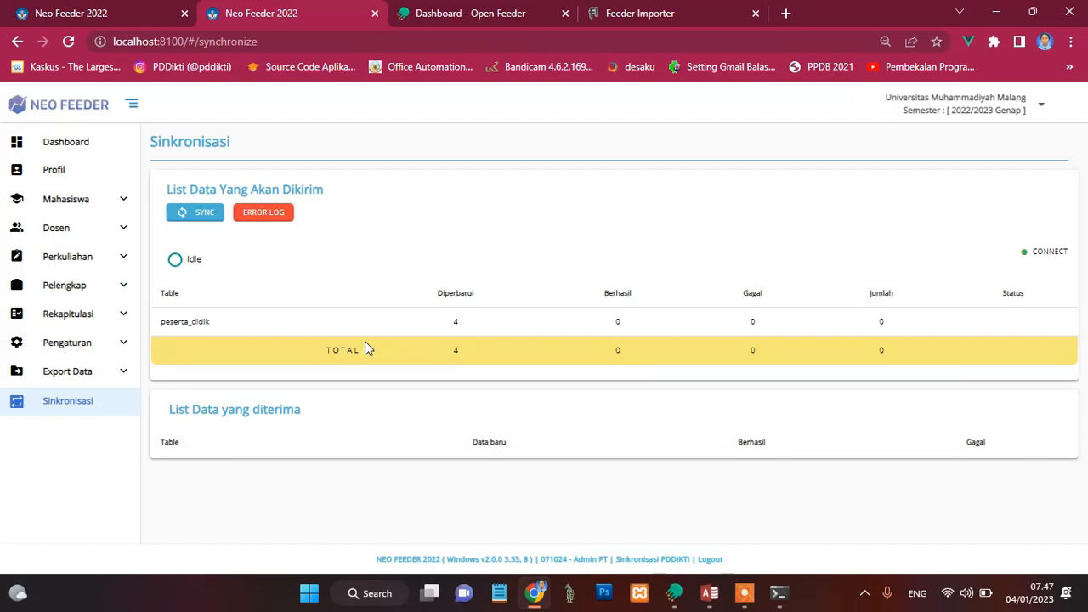
left_click(199, 216)
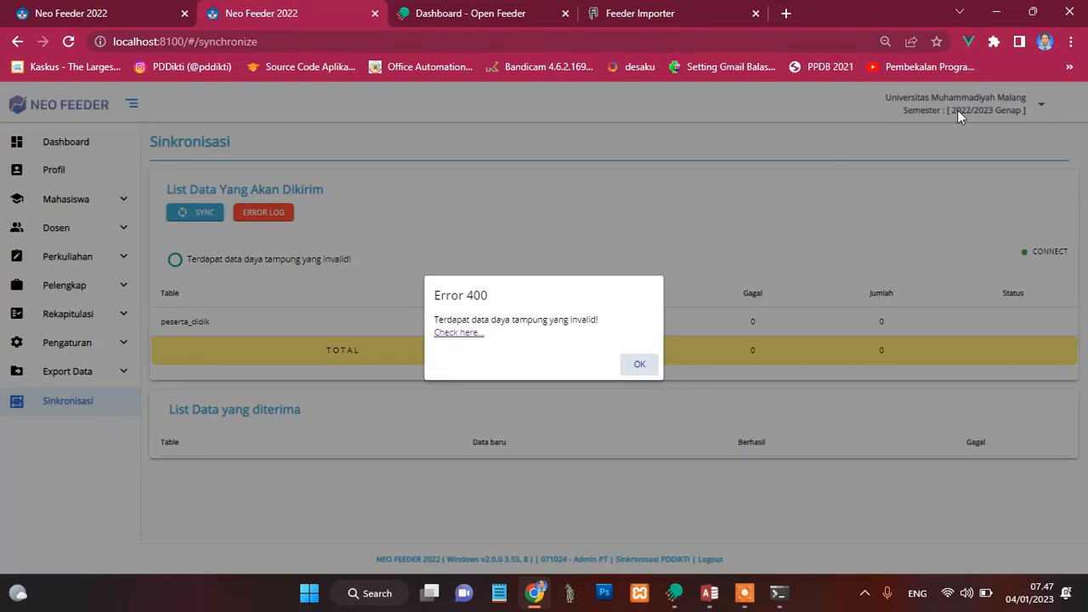
left_click(447, 334)
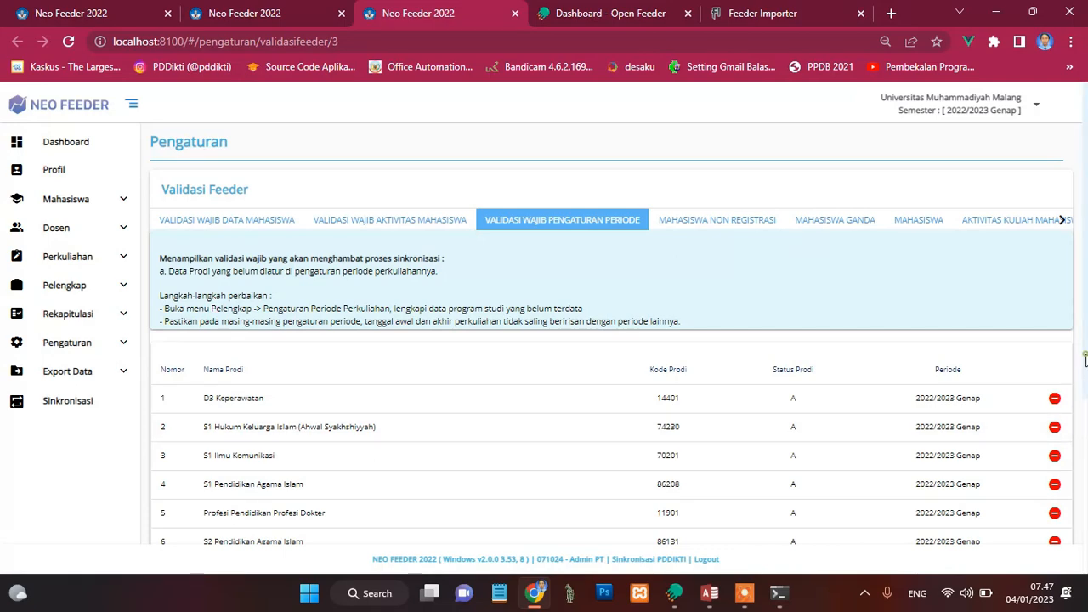
left_click_drag(1085, 359, 1068, 330)
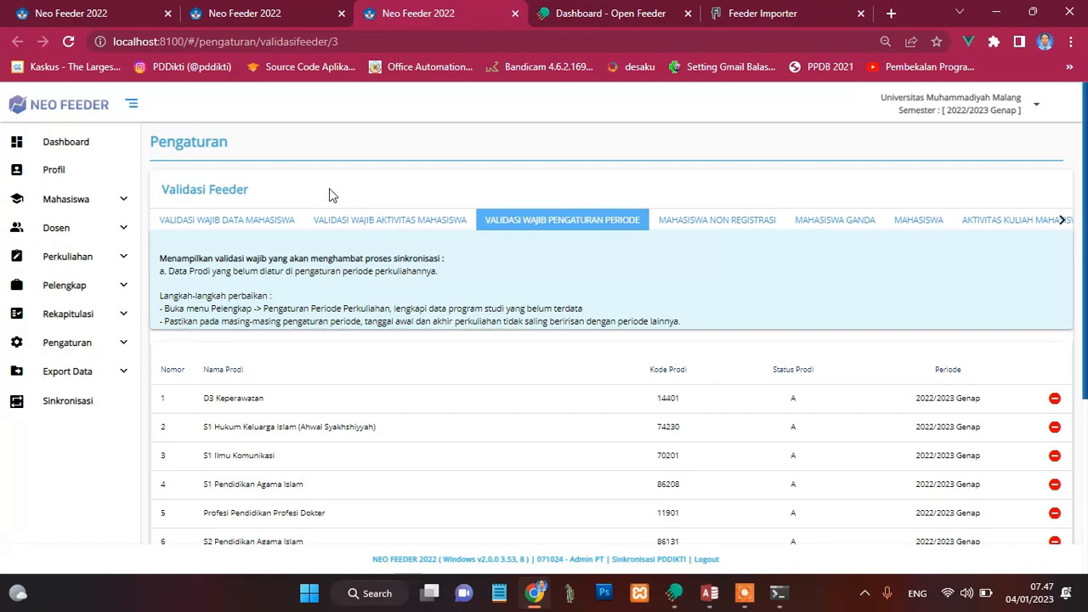
Step: Open Validasi Feeder from the Pengaturan section and go to localhost:8100/#/pengaturan/validasifeeder/3 for the mandatory period-settings validation
left_click(117, 345)
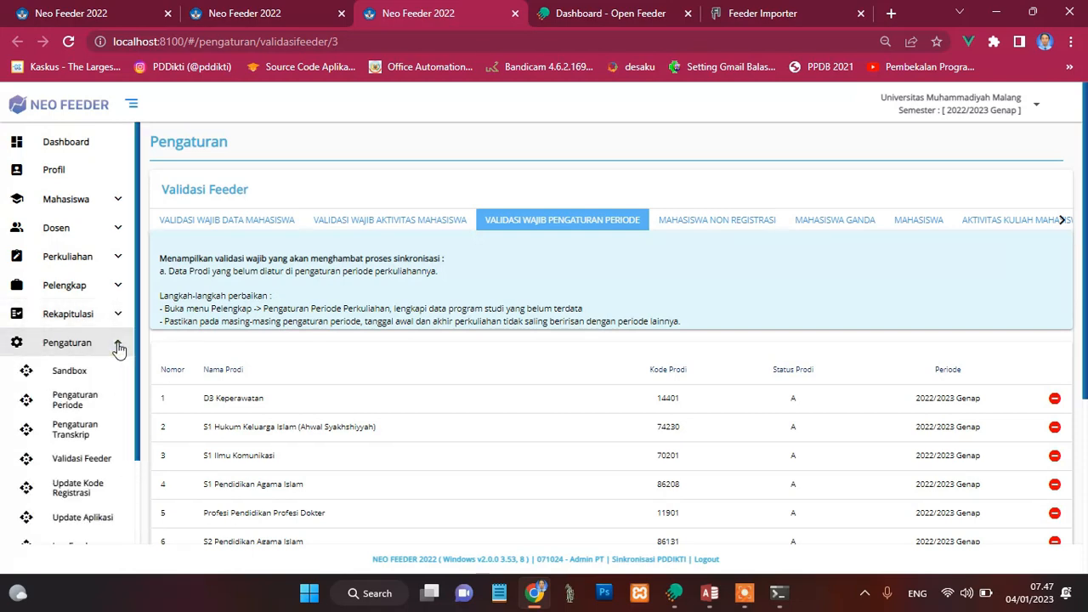
left_click(71, 467)
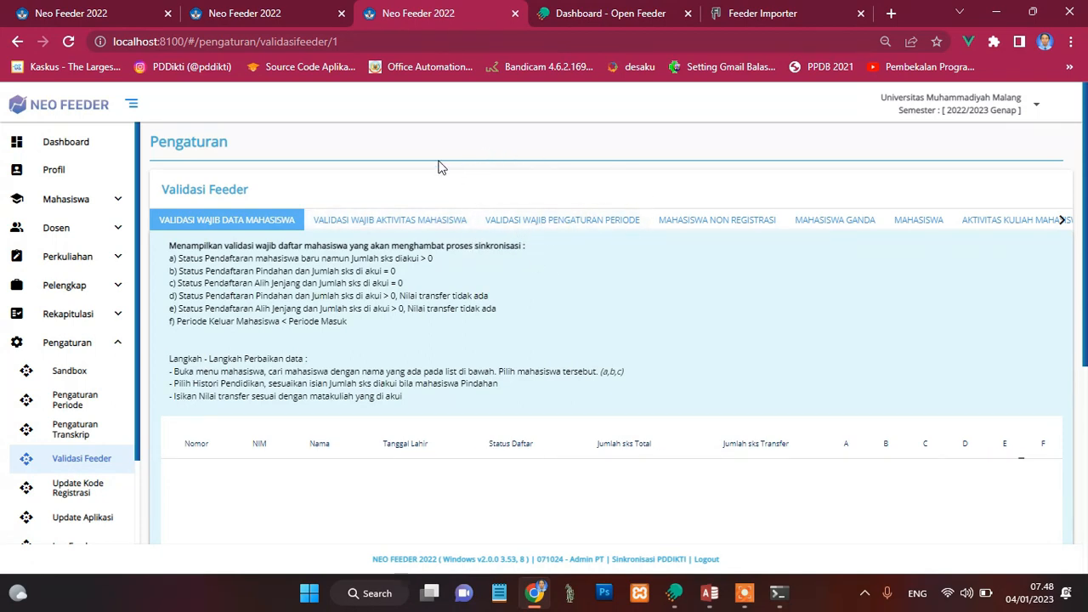
left_click(363, 40)
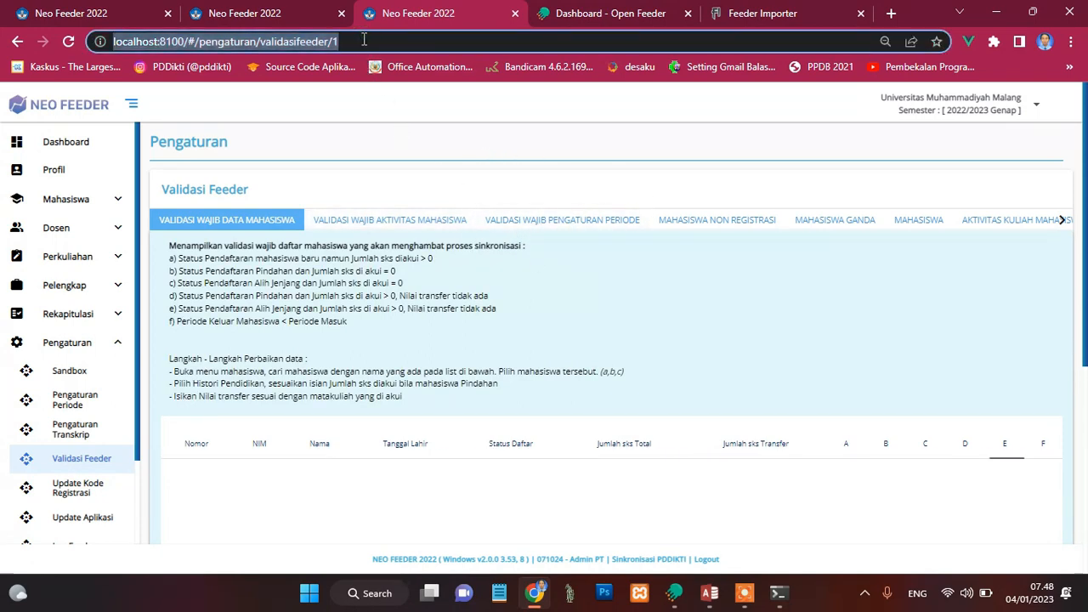
left_click(364, 41)
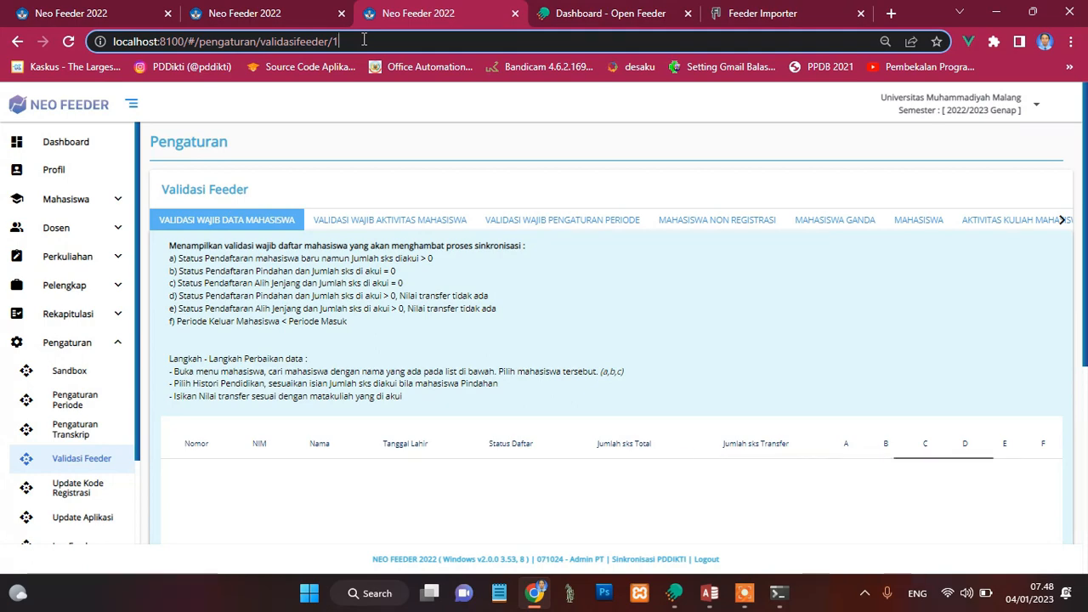
key("BackSpace")
type("3")
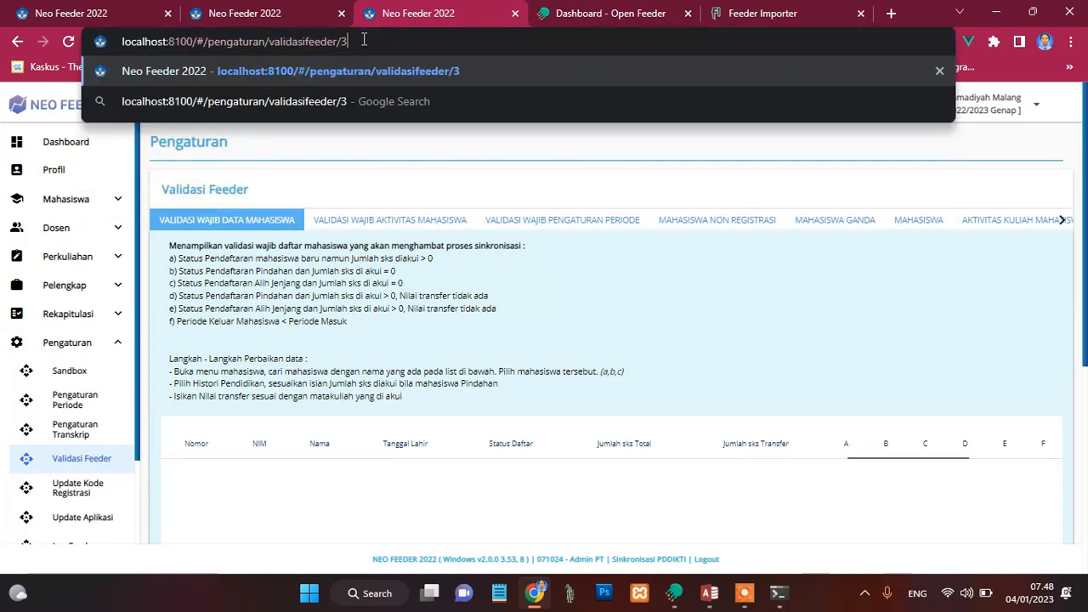
key("Return")
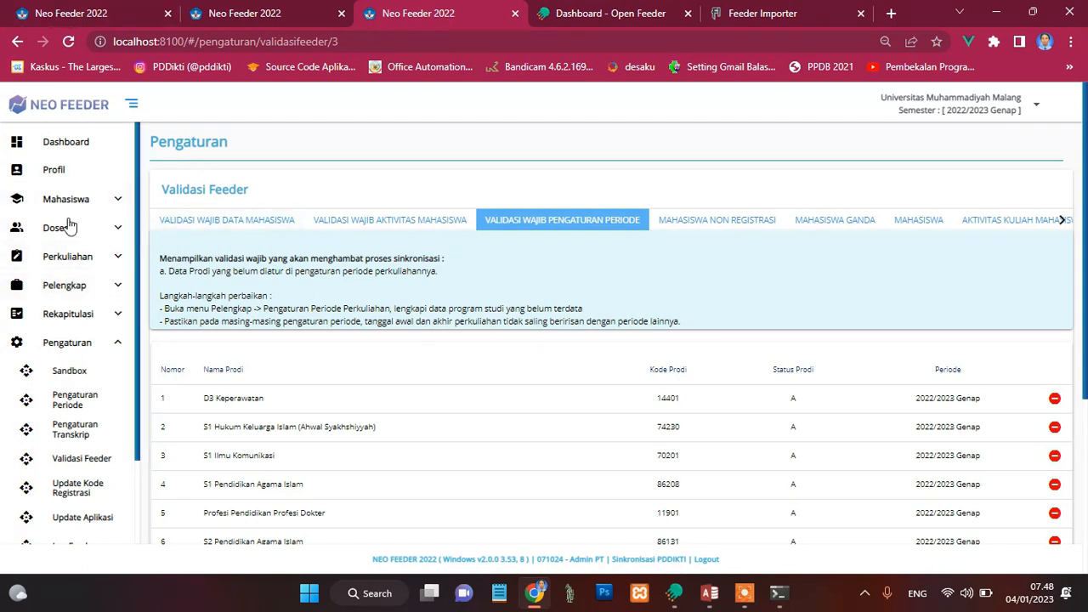
Step: Add a new record under Pengaturan Periode Perkuliahan and choose S3 Pendidikan as its Program Studi
left_click(117, 287)
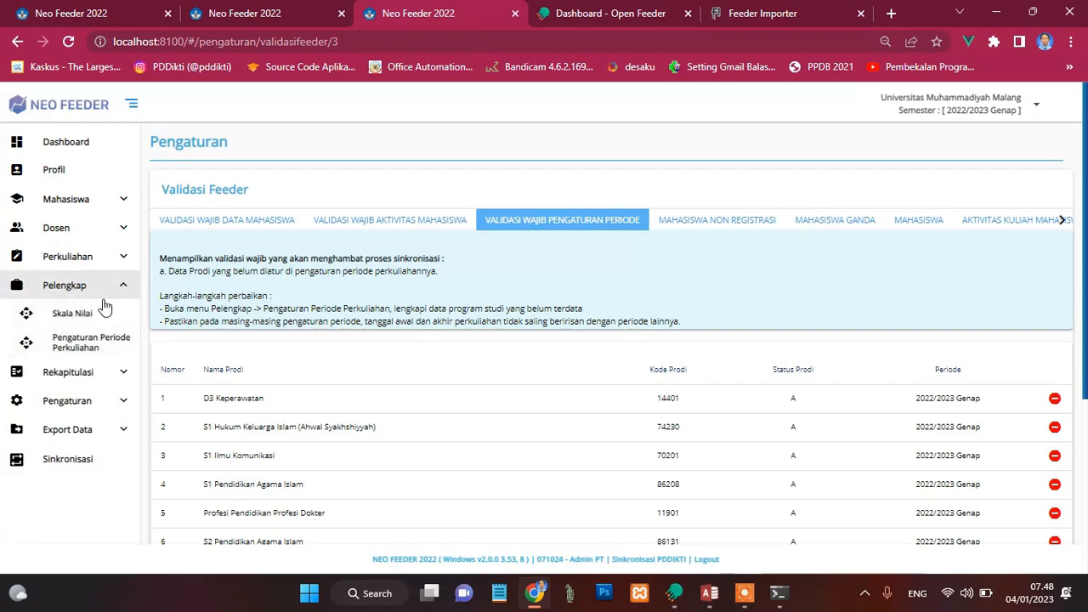
left_click(89, 337)
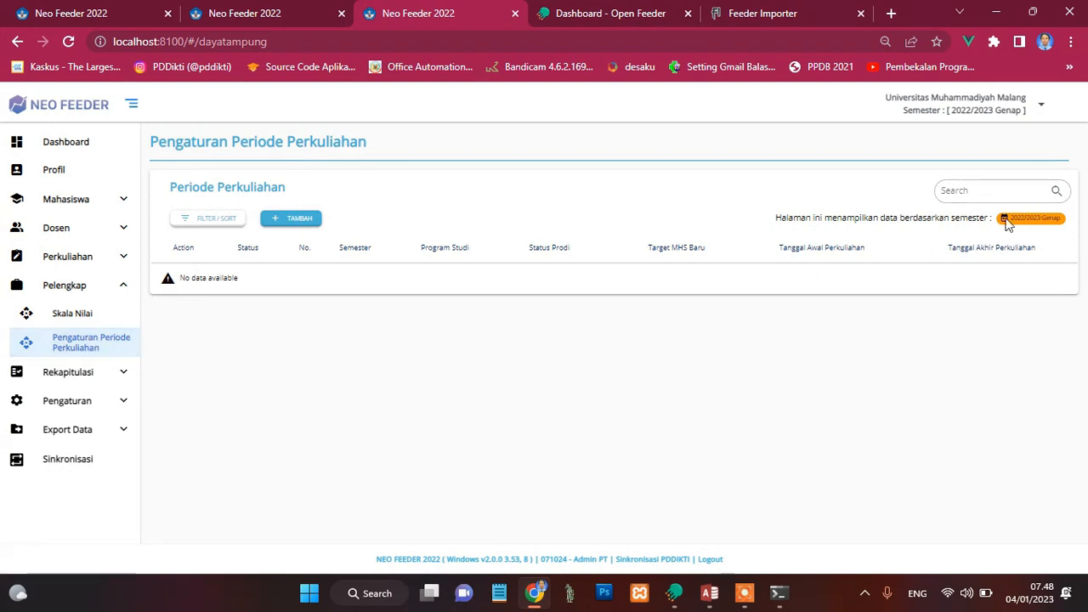
left_click(293, 221)
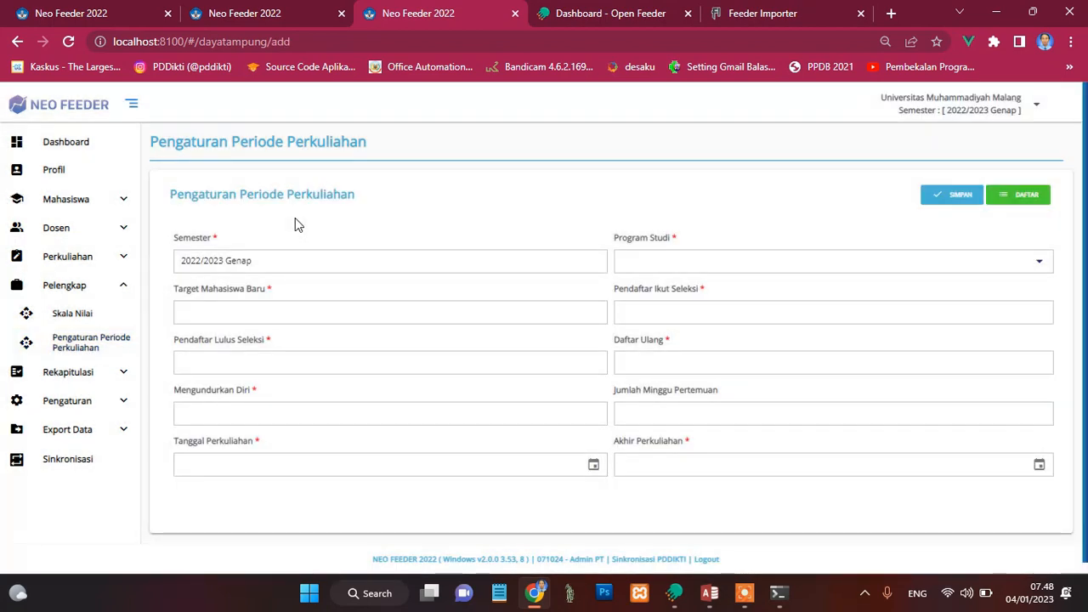
left_click(635, 263)
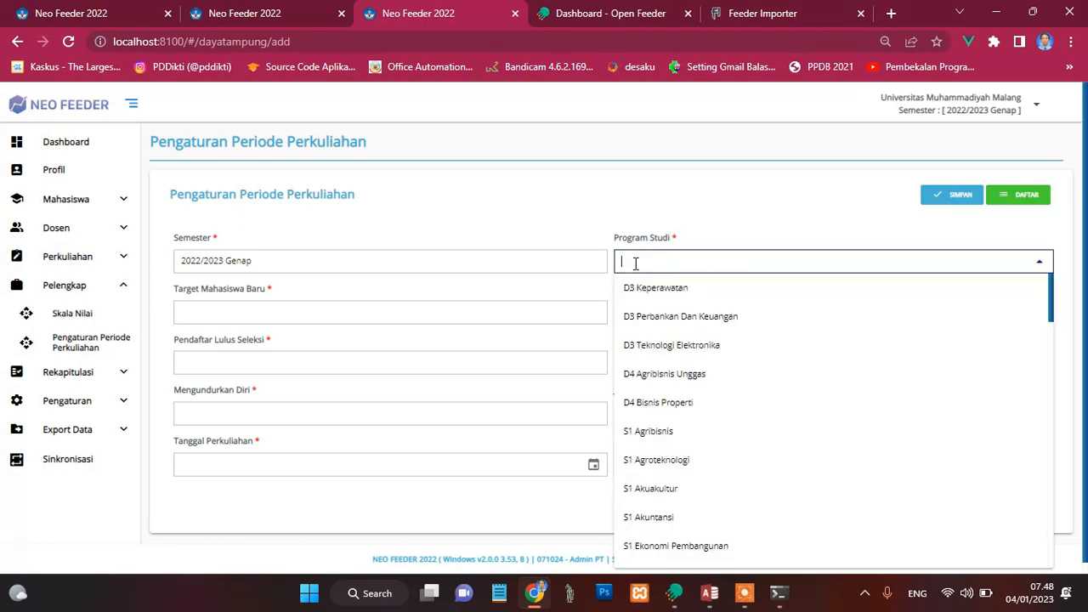
type("pendidik")
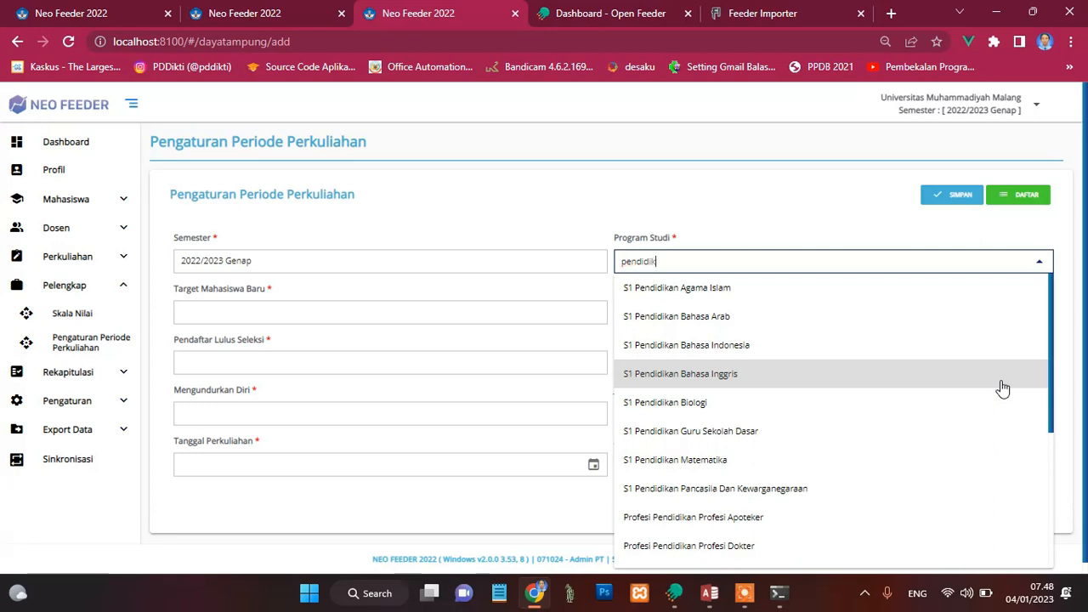
left_click_drag(1054, 372, 1069, 526)
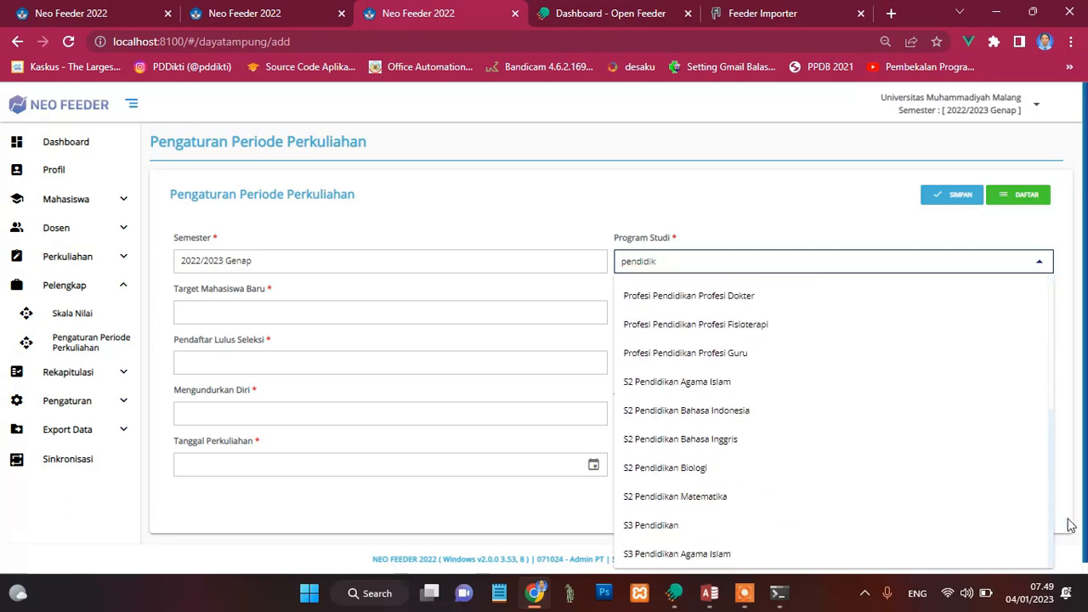
left_click(653, 526)
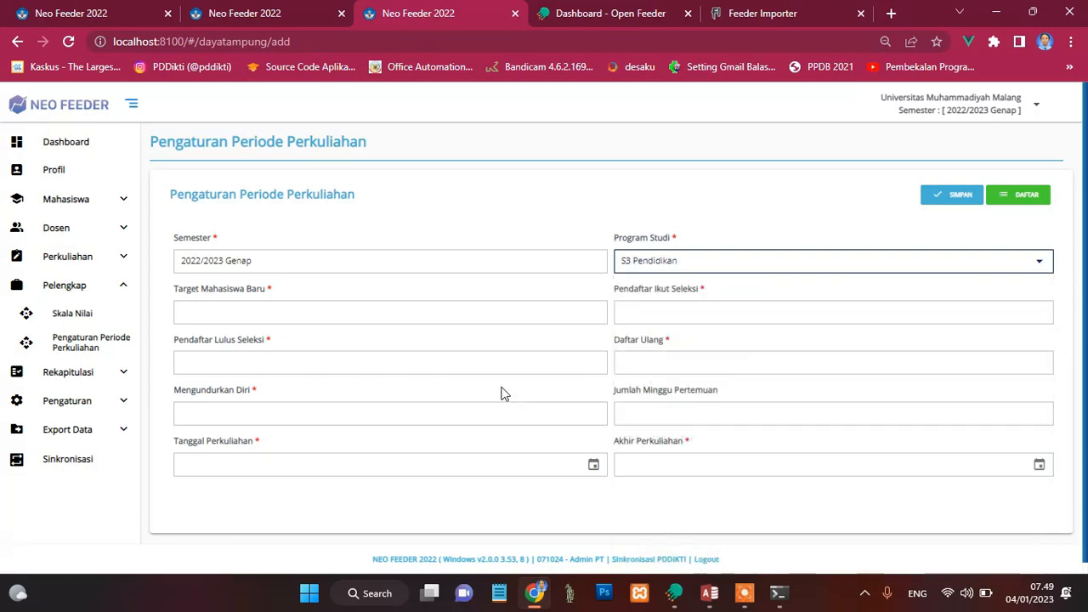
Step: Enter 0 for Target Mahasiswa Baru, Pendaftar Ikut Seleksi, Pendaftar Lulus Seleksi, Daftar Ulang and Mengundurkan Diri
left_click(437, 317)
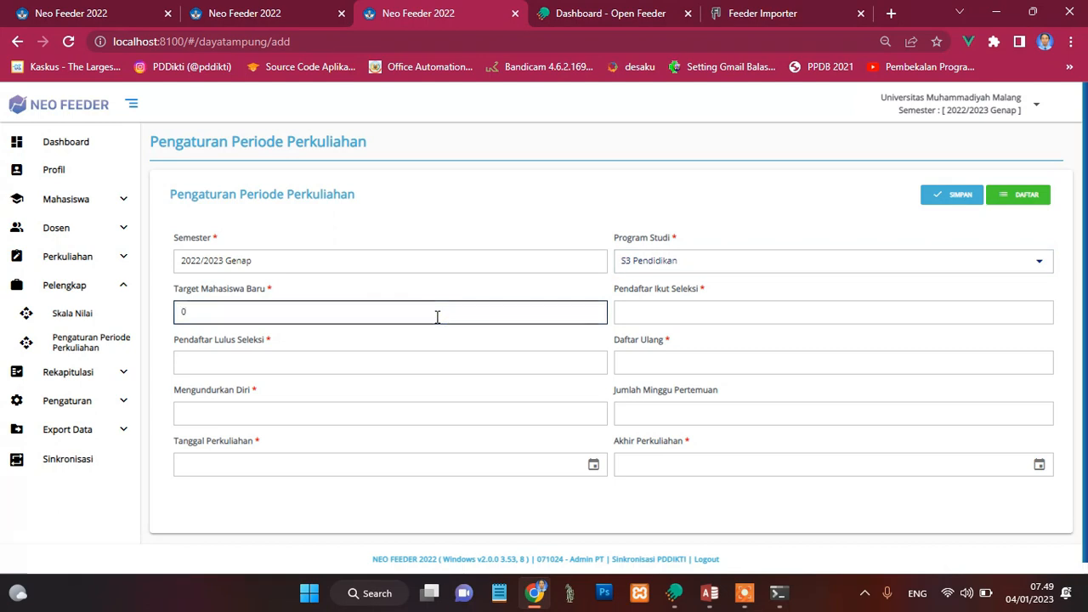
left_click(636, 318)
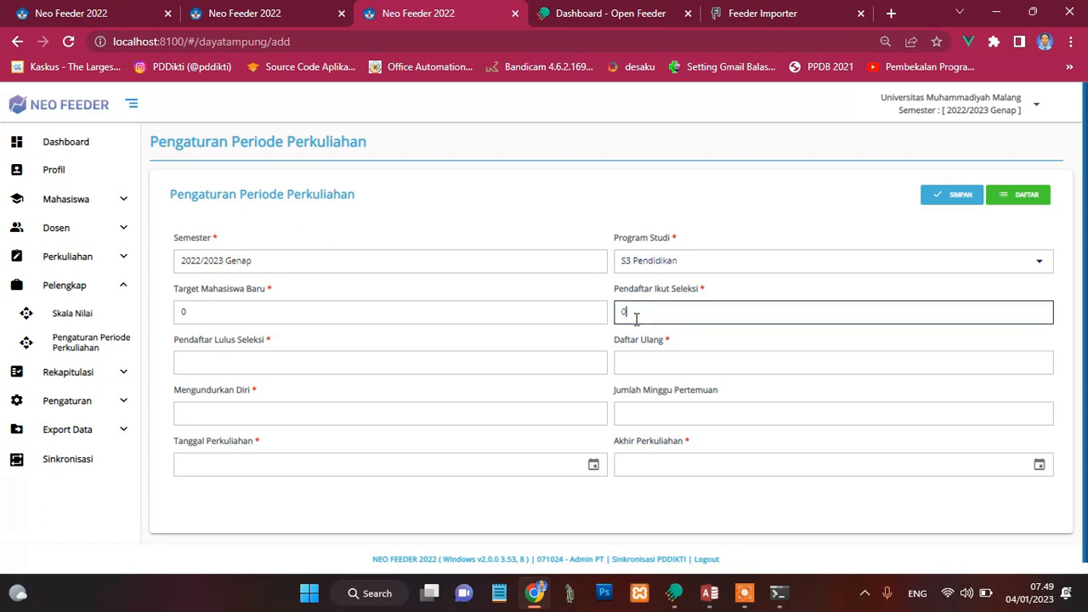
left_click(535, 358)
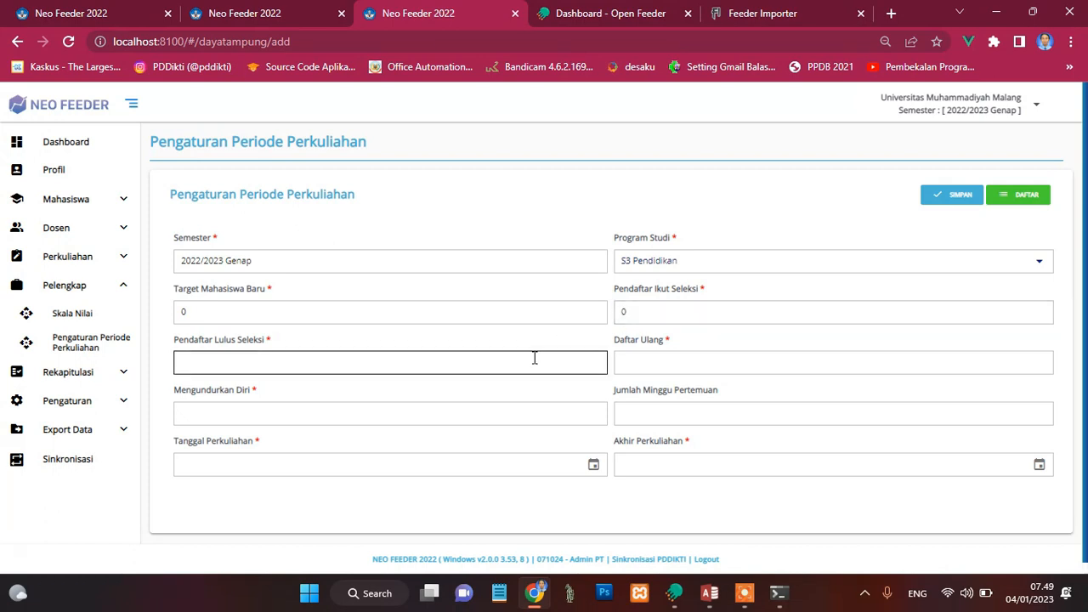
type("0")
left_click(654, 367)
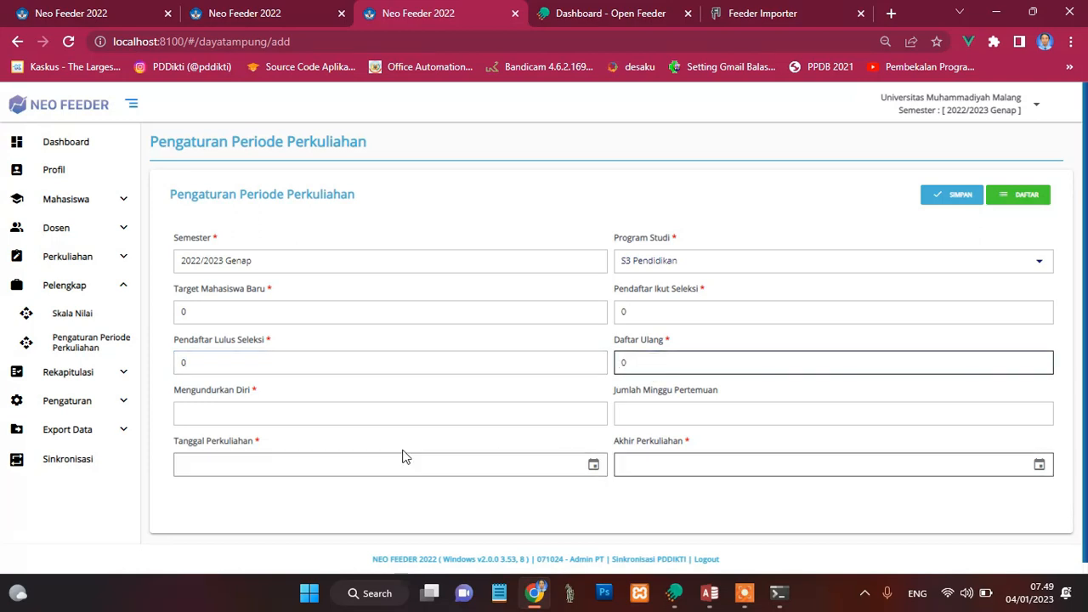
left_click(376, 419)
type("0")
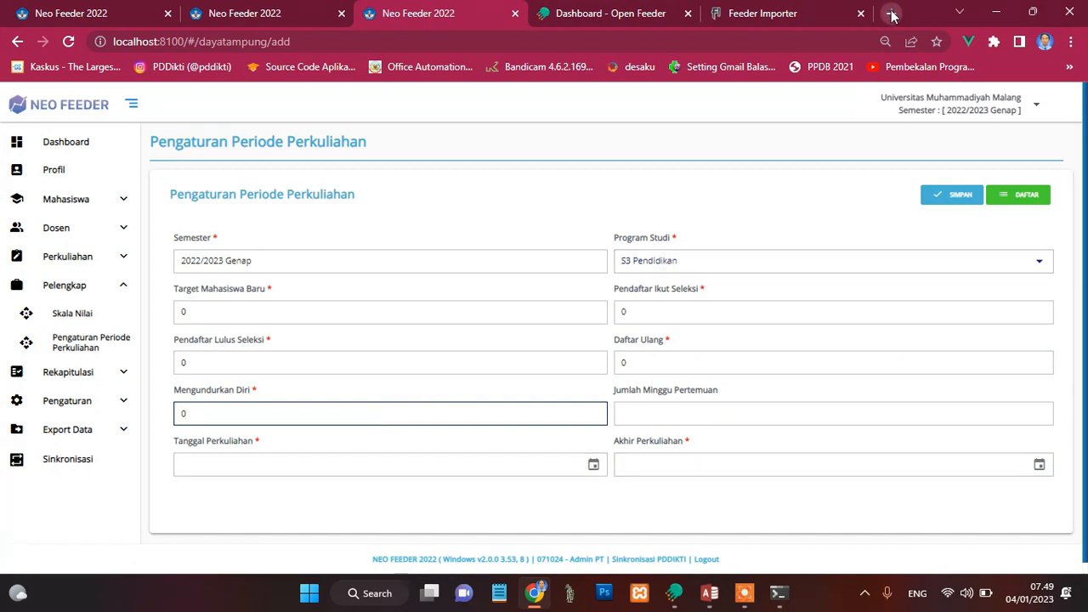
Step: Open the academic administration website infobaa.umm.ac.id in a new browser tab
key("ctrl+t")
left_click(698, 42)
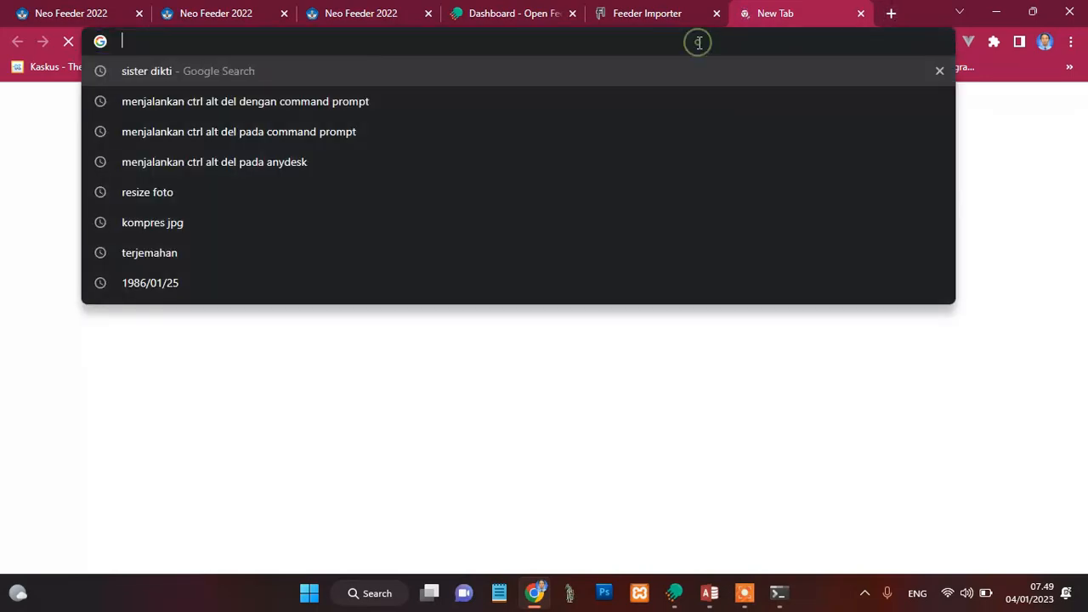
type("info")
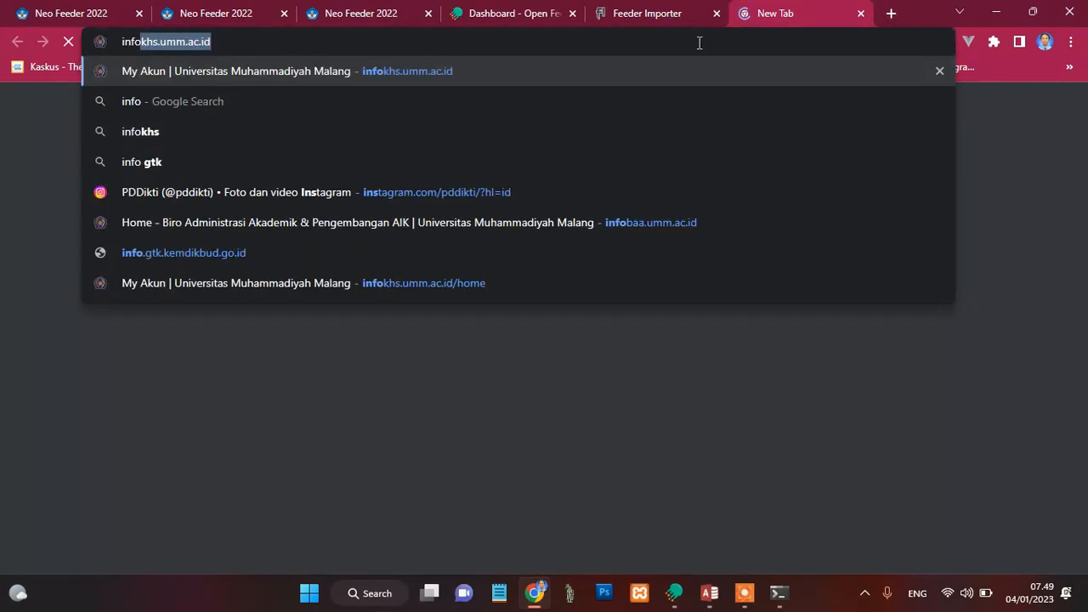
type("ba")
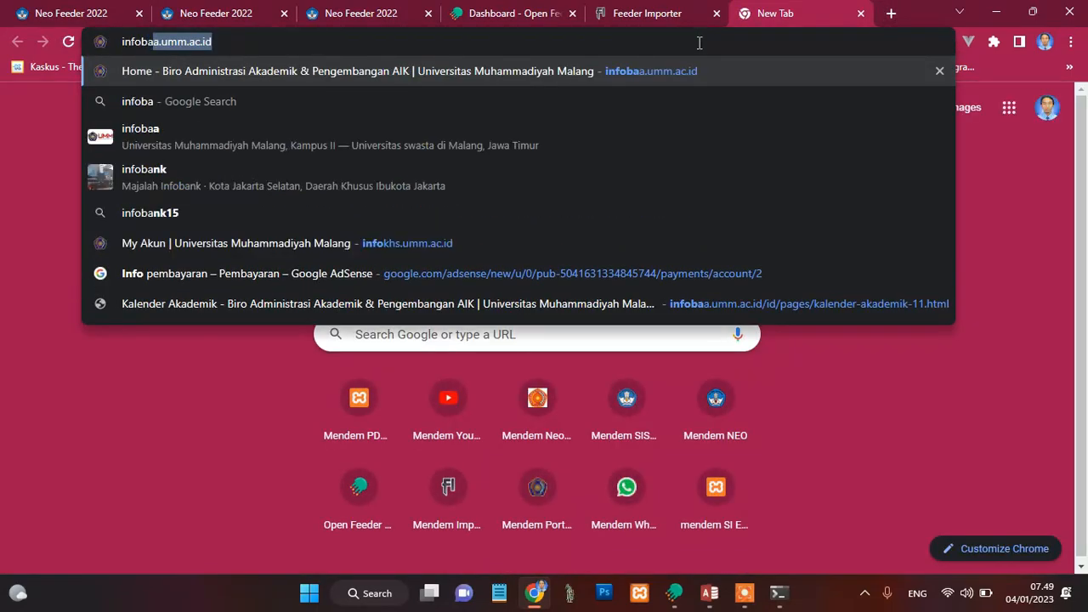
key("Return")
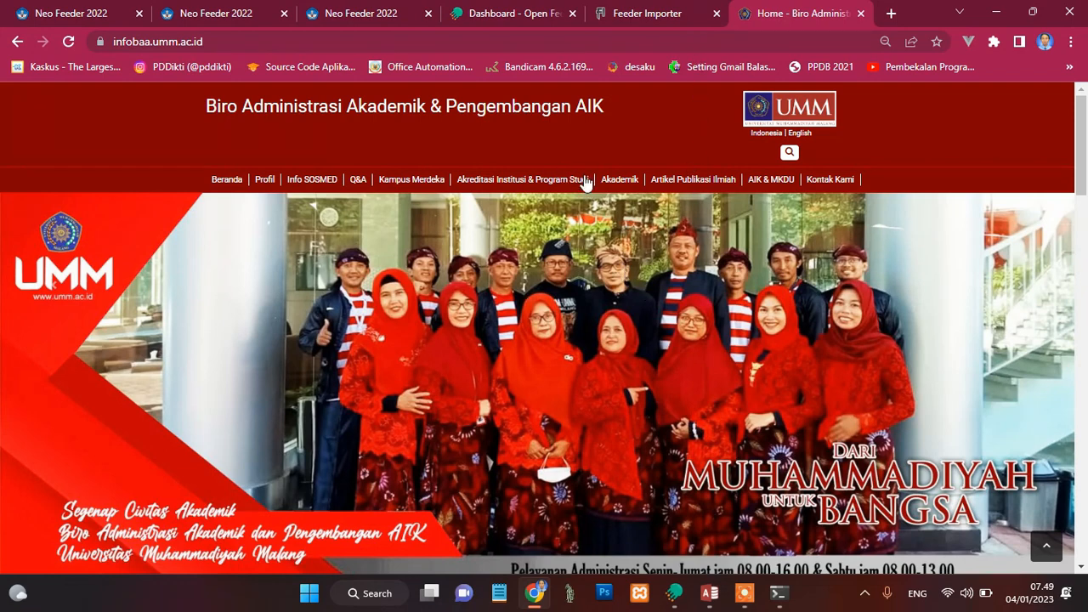
Step: Open the Tahun Akademik 2022/2023 calendar from Kalender Akademik and examine the lecture dates of Semester Genap
mouse_move(621, 183)
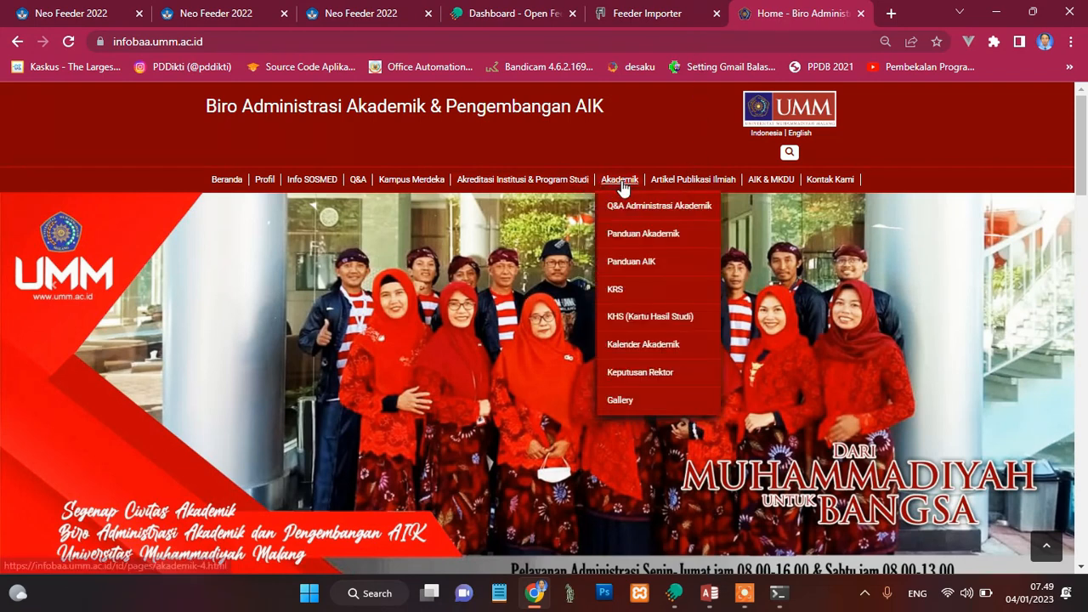
left_click(639, 345)
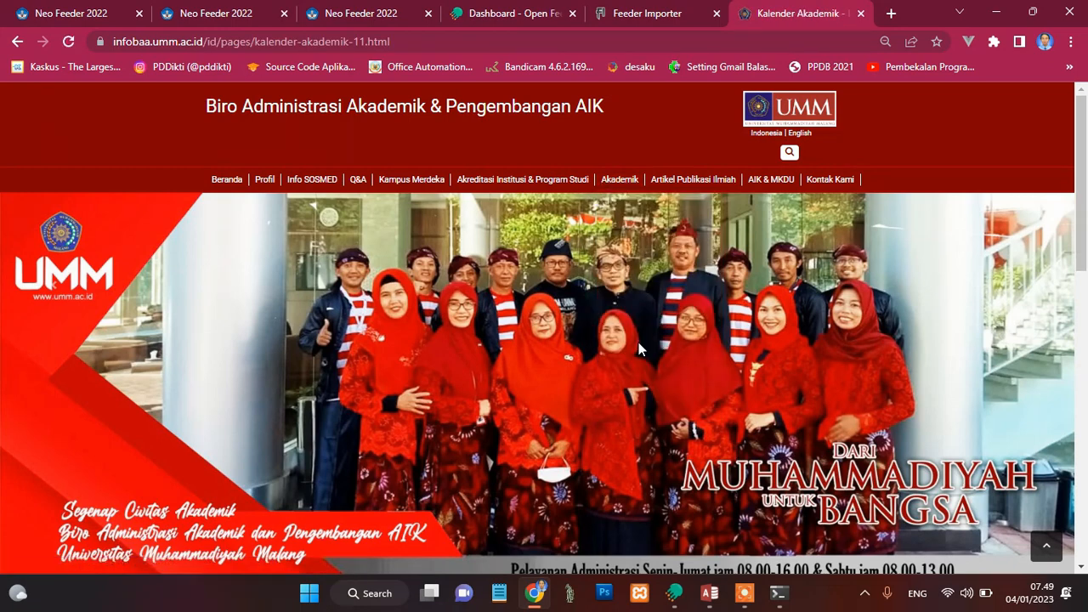
left_click_drag(1080, 189, 1062, 313)
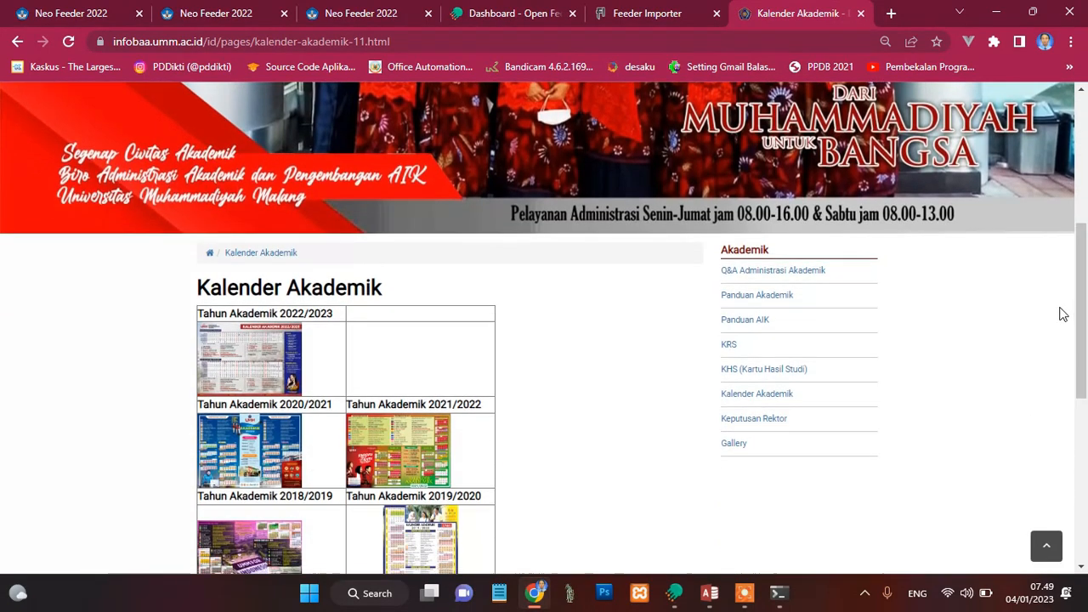
left_click(260, 357)
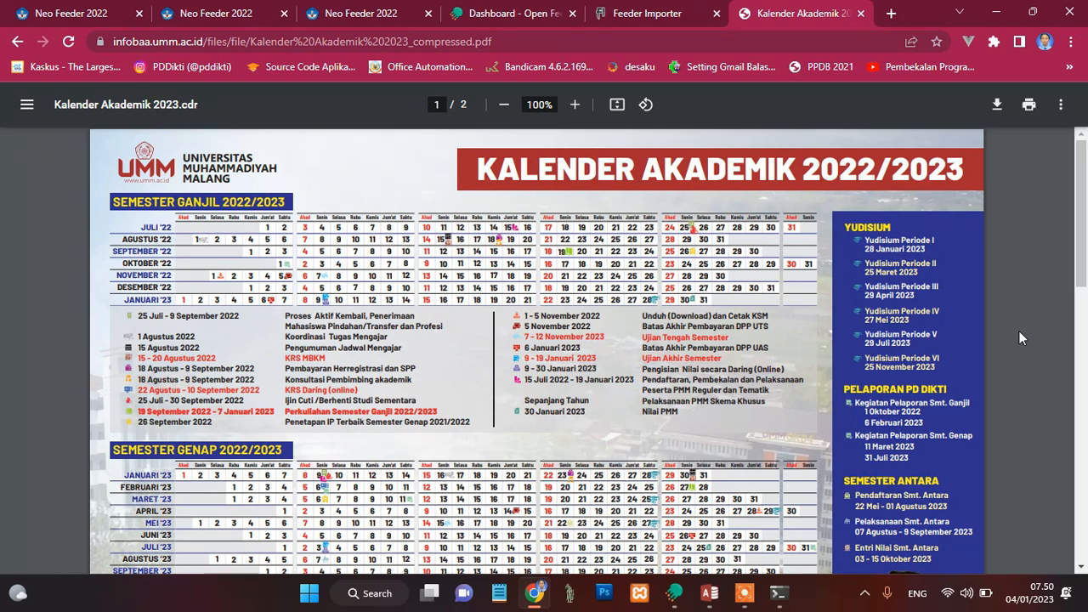
left_click_drag(1084, 282, 1084, 337)
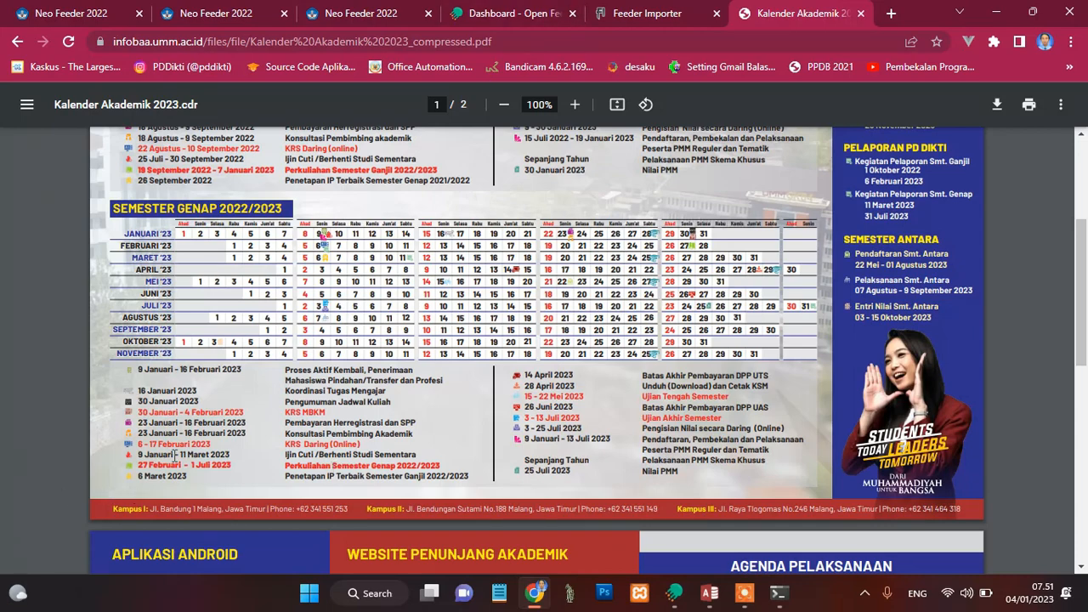
Step: Return to the Neo Feeder period form and set Tanggal Perkuliahan to 27-02-2023
left_click(353, 8)
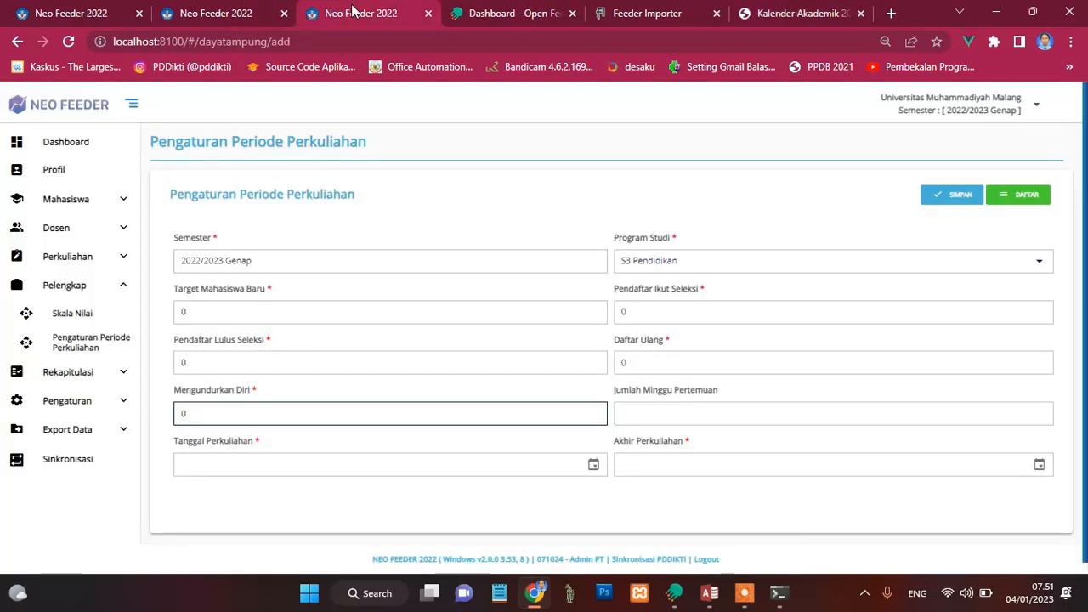
left_click(214, 457)
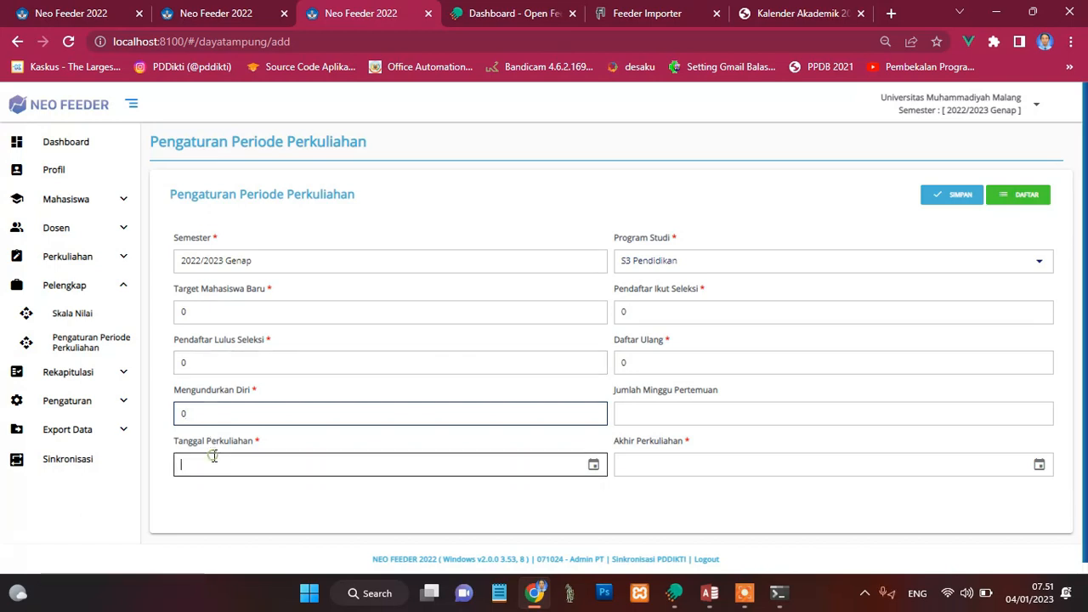
left_click(594, 467)
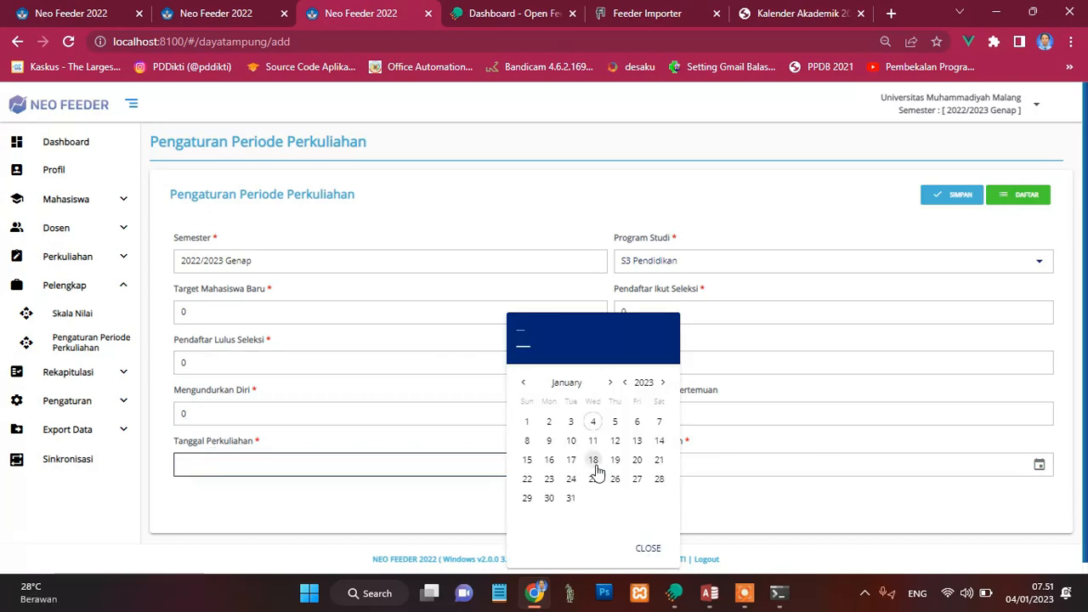
left_click(611, 385)
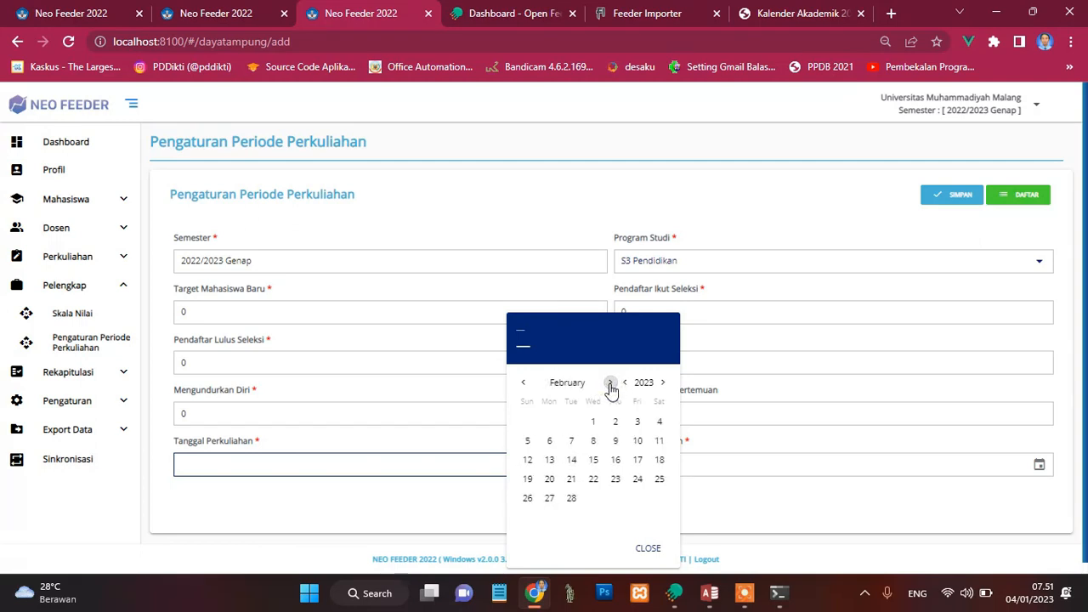
left_click(549, 500)
left_click(638, 549)
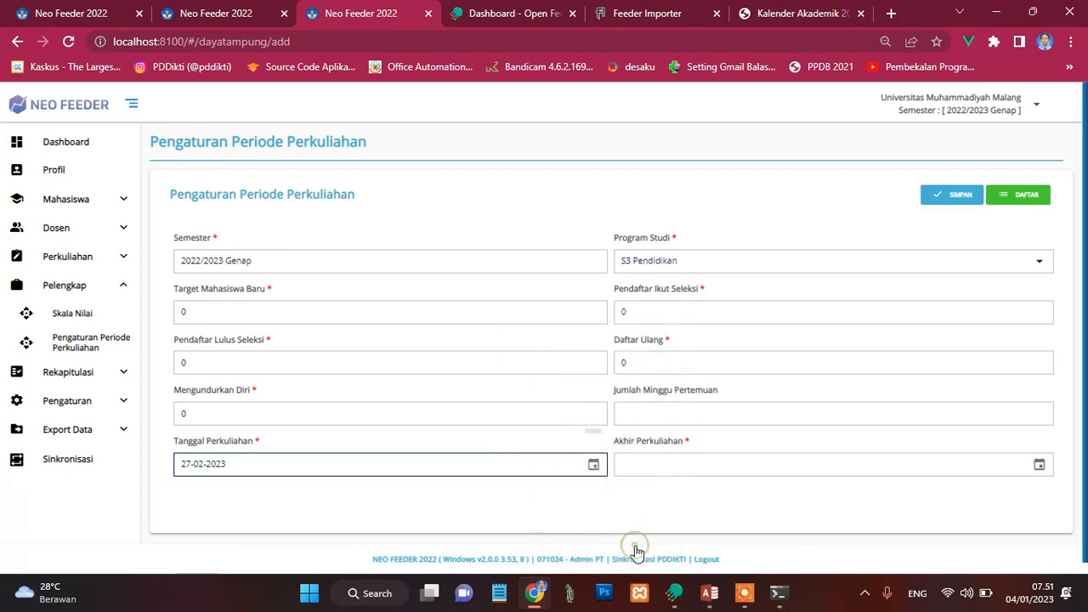
Step: Set Akhir Perkuliahan to 31-08-2023 in the S3 Pendidikan period form
left_click(1039, 466)
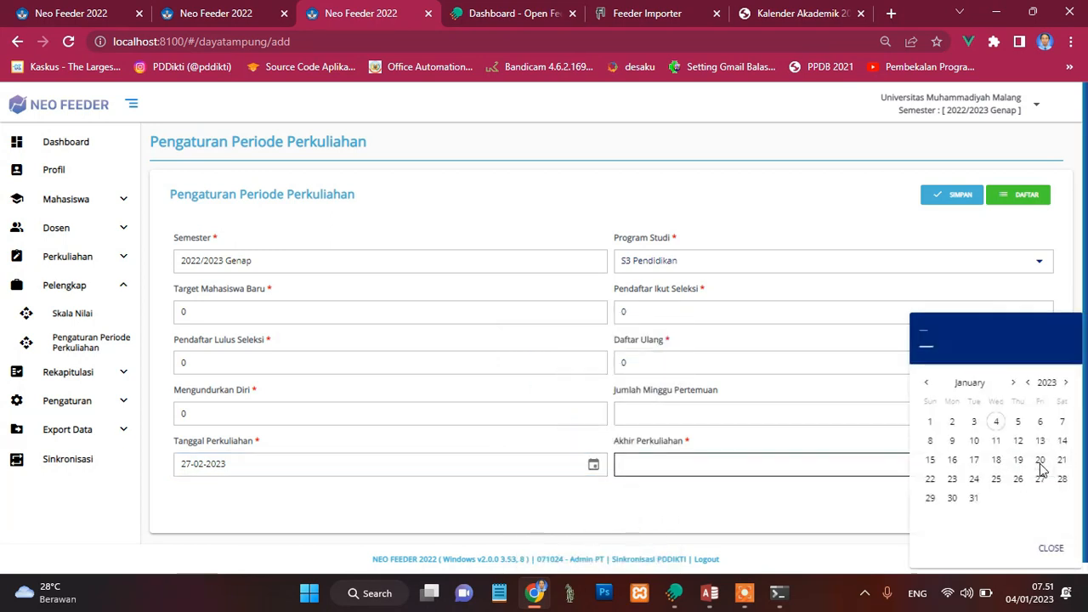
left_click(978, 384)
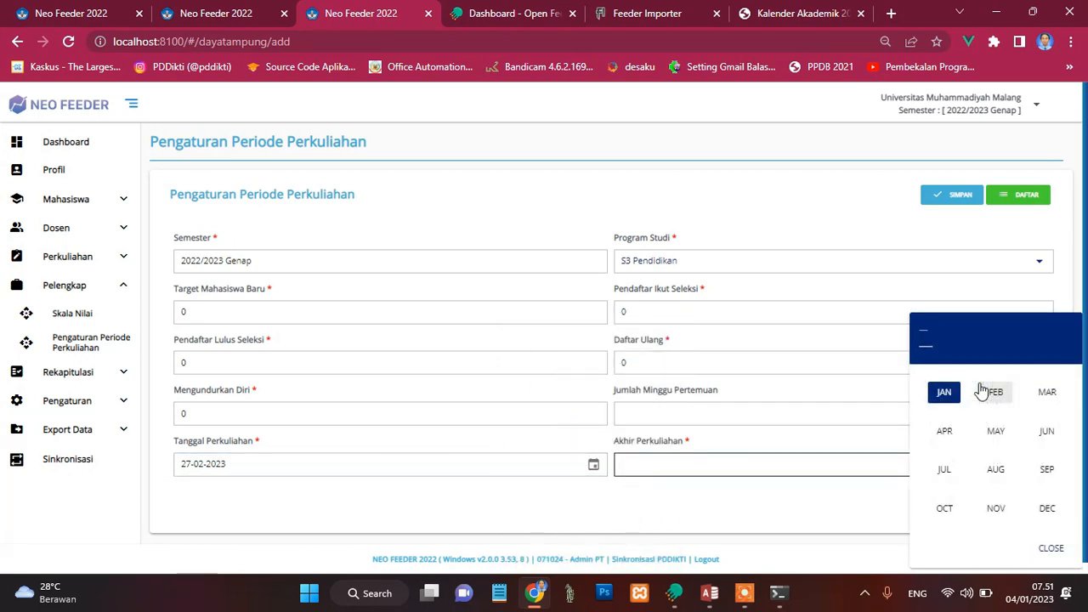
left_click(996, 472)
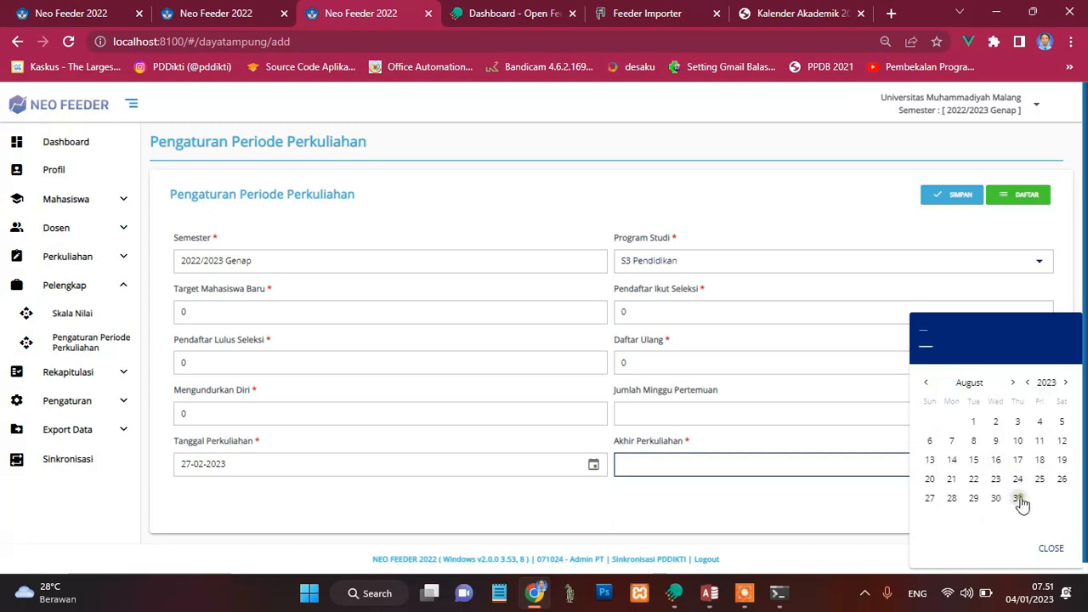
left_click(1019, 499)
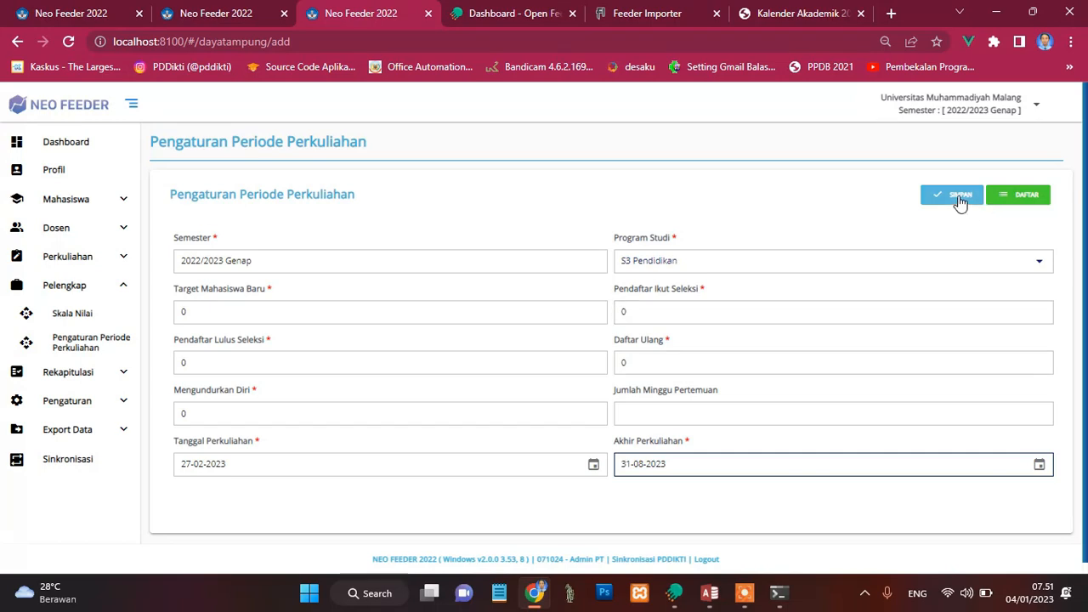
Step: Save the S3 Pendidikan lecture period for 2022/2023 Genap and return to the Periode Perkuliahan list
left_click(235, 17)
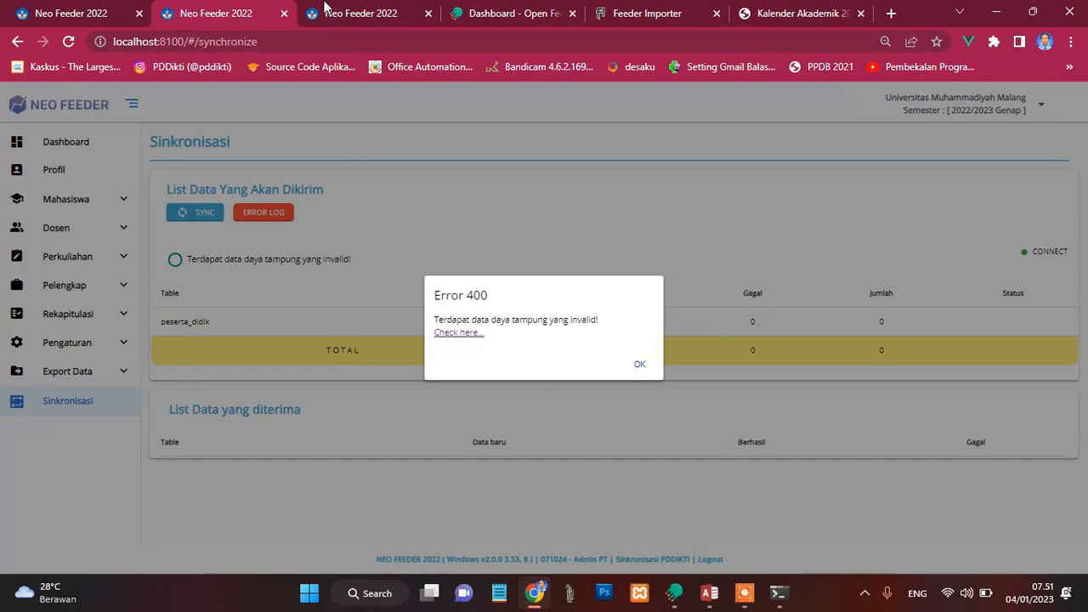
left_click(375, 14)
left_click(954, 195)
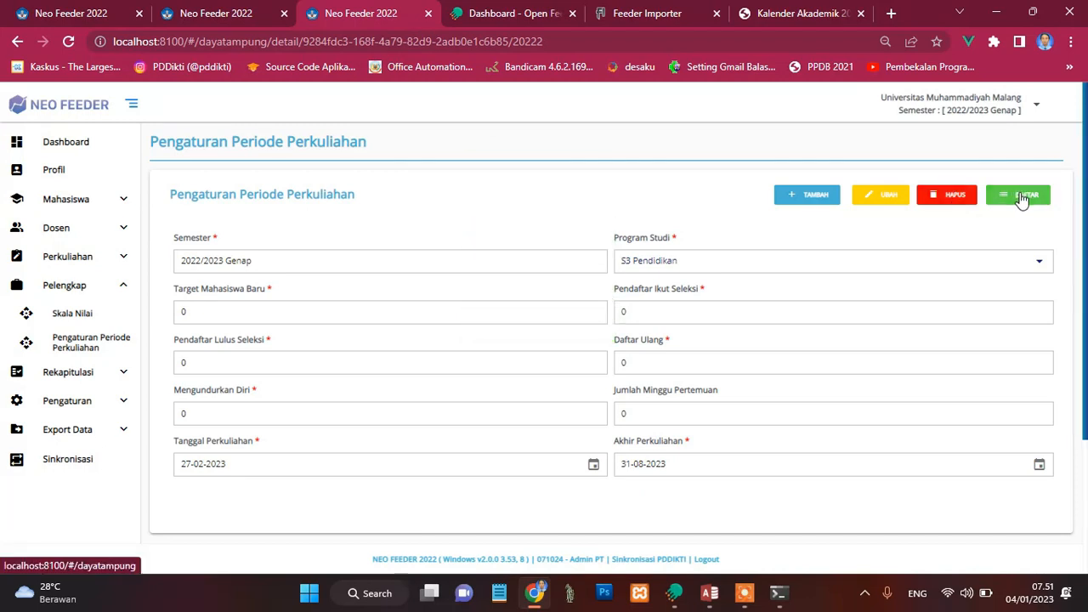
left_click(1023, 196)
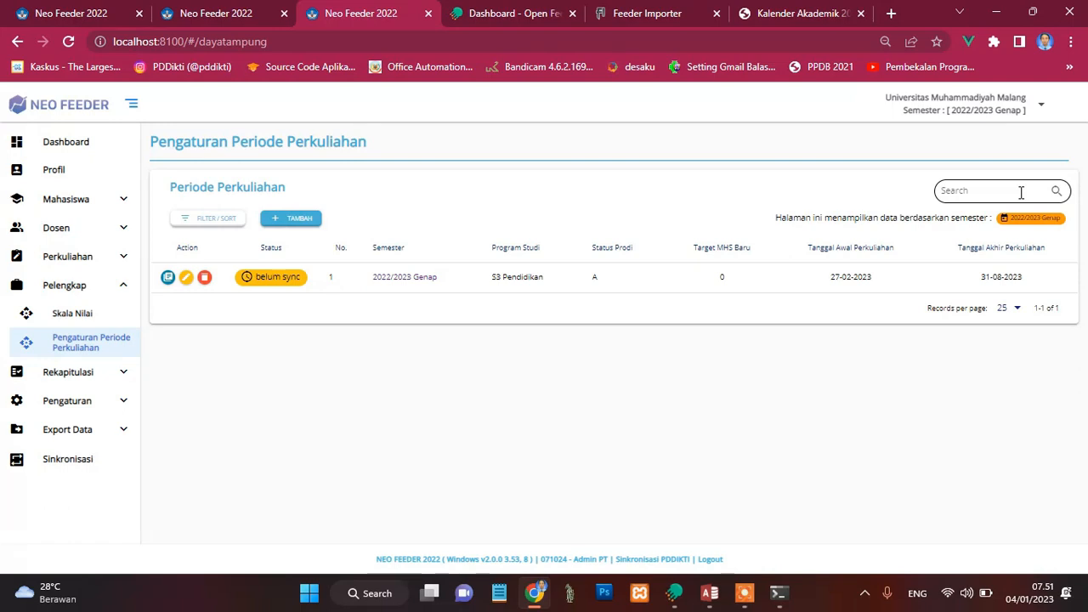
Step: Switch to Open Feeder and open the Periode Perkuliahan page under Pelengkap
left_click(511, 15)
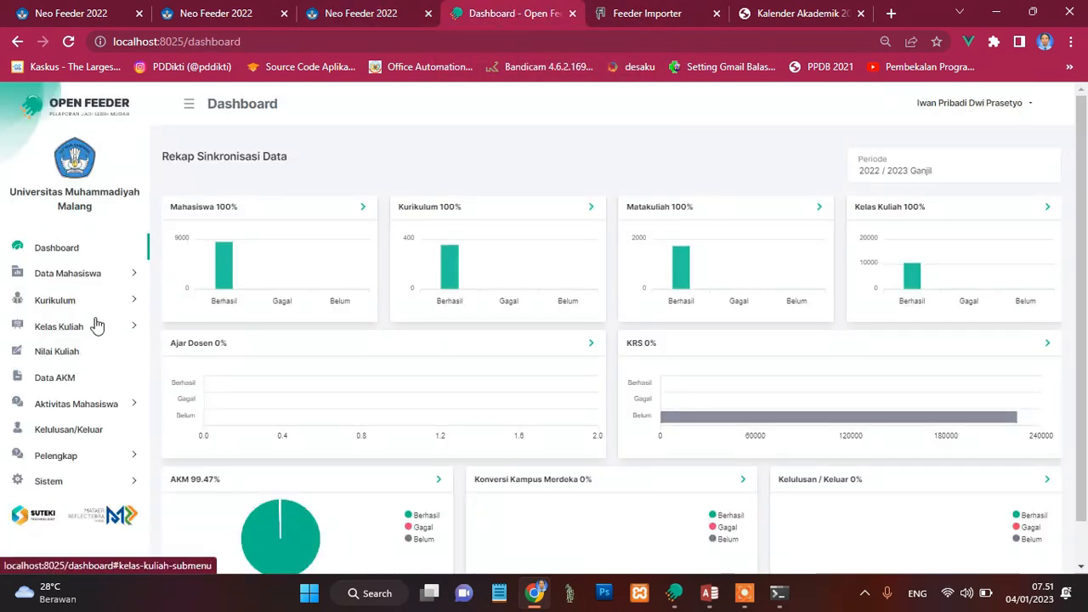
left_click(116, 459)
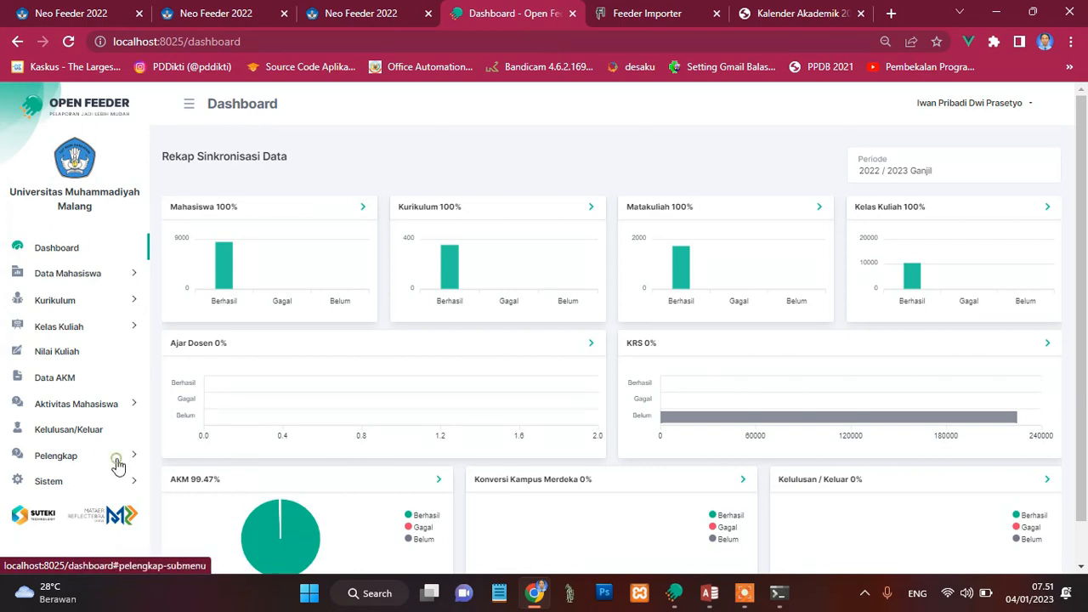
left_click(96, 507)
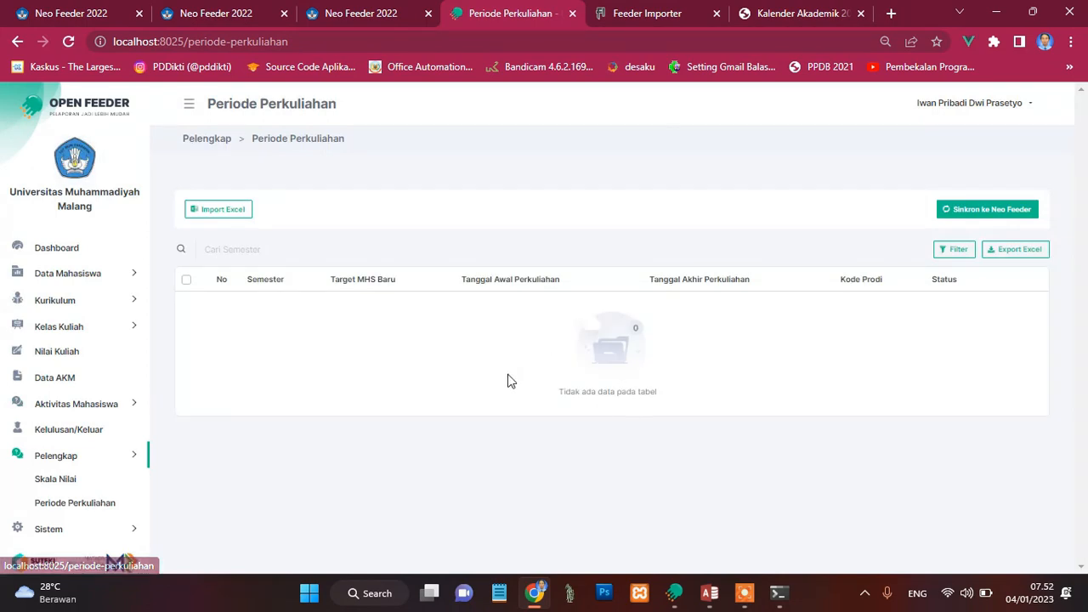
Step: Switch to Feeder Importer, refresh its licence status and accept the update notice
left_click(628, 17)
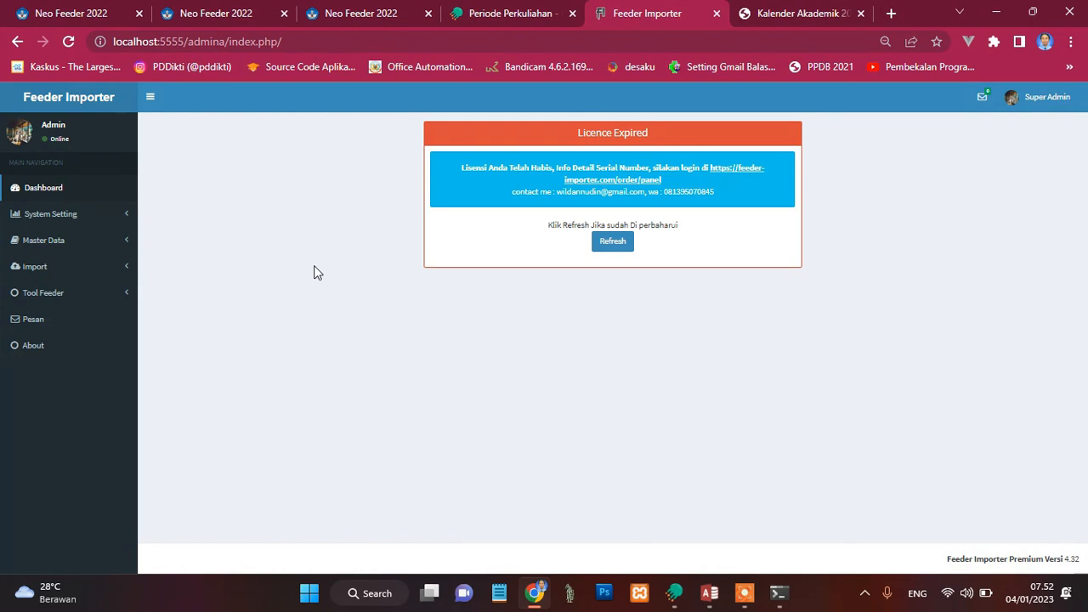
left_click(597, 247)
left_click(607, 247)
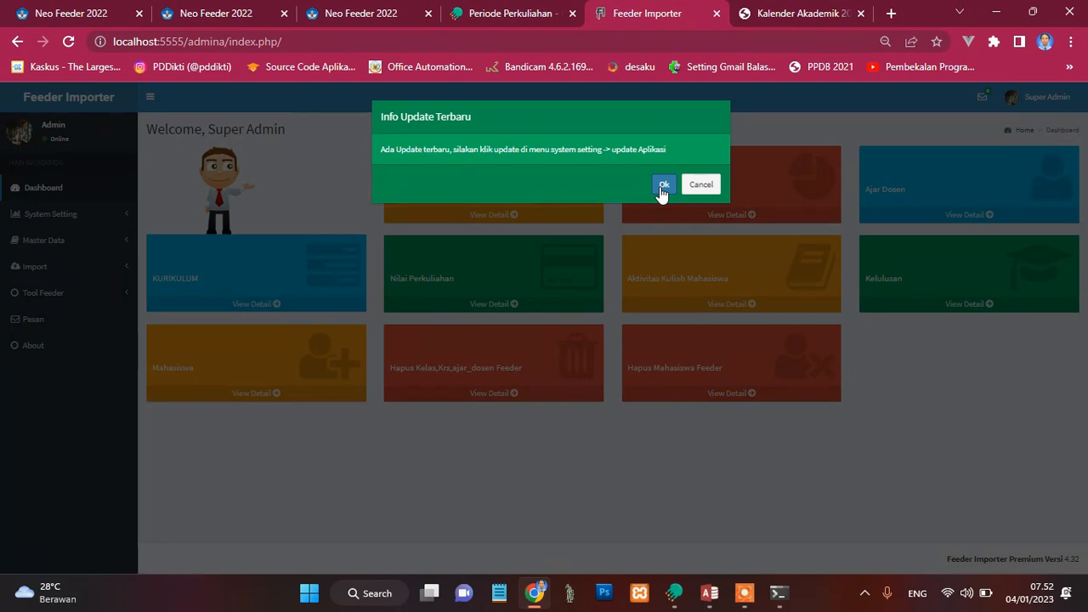
left_click(663, 184)
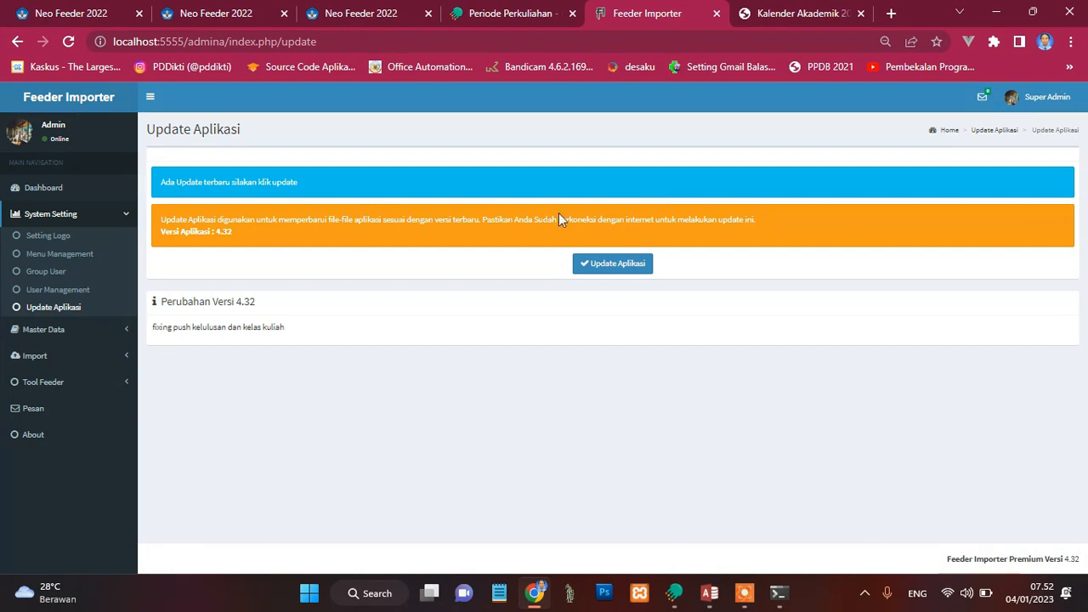
Step: Open Feeder Importer's Periode Perkuliahan page, found among the Pelengkap import options
left_click(102, 386)
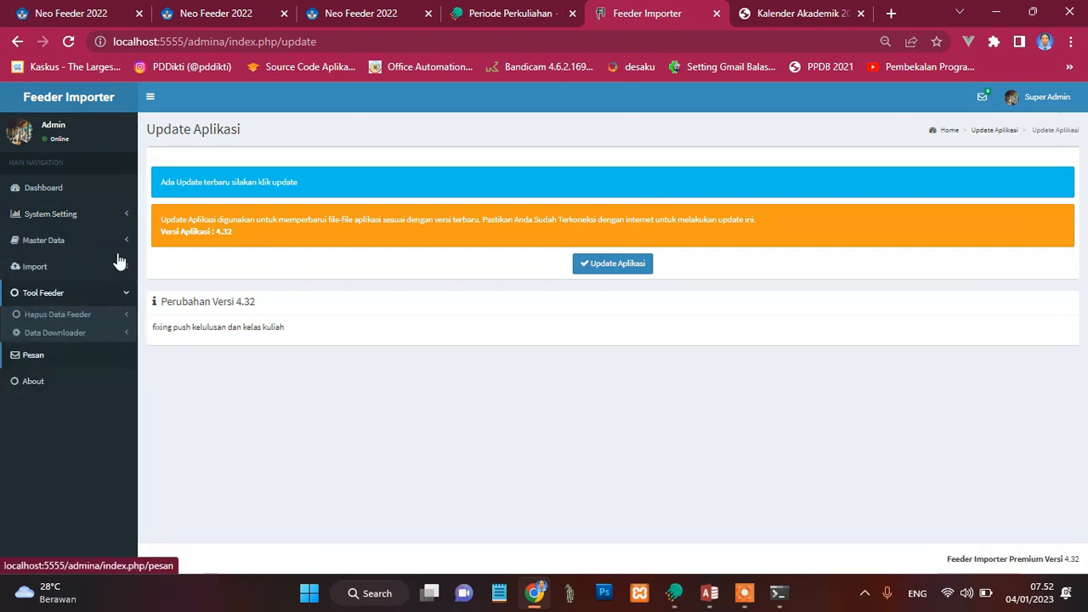
left_click(128, 243)
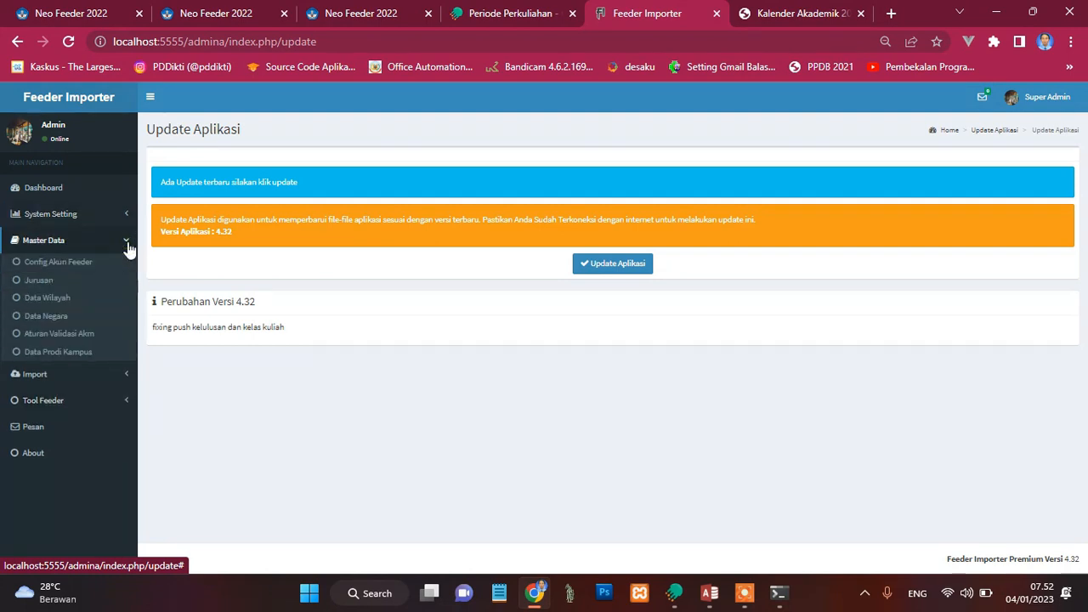
left_click(124, 383)
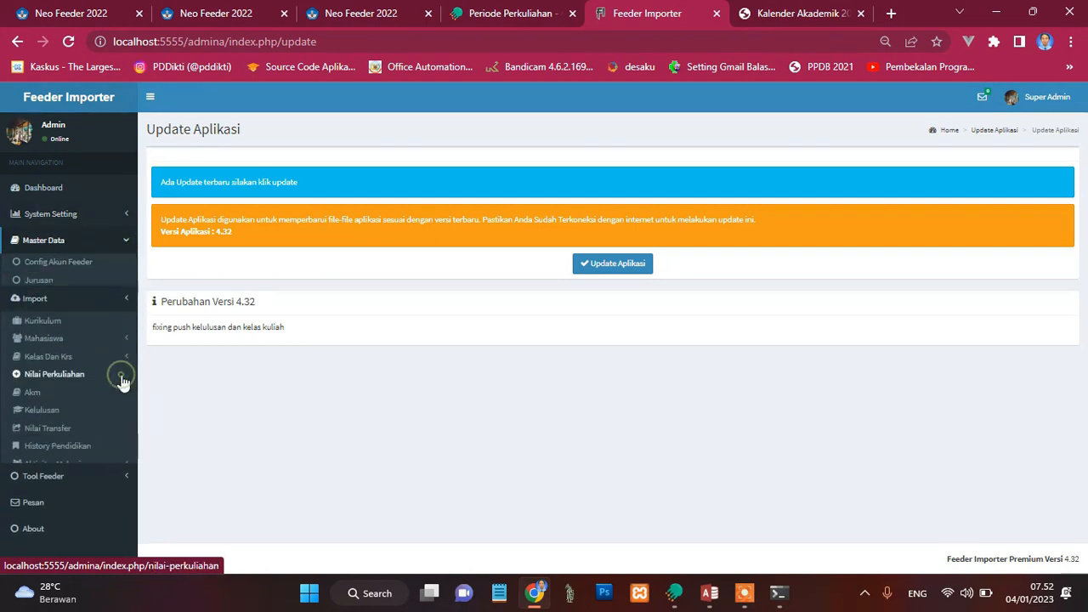
left_click(53, 469)
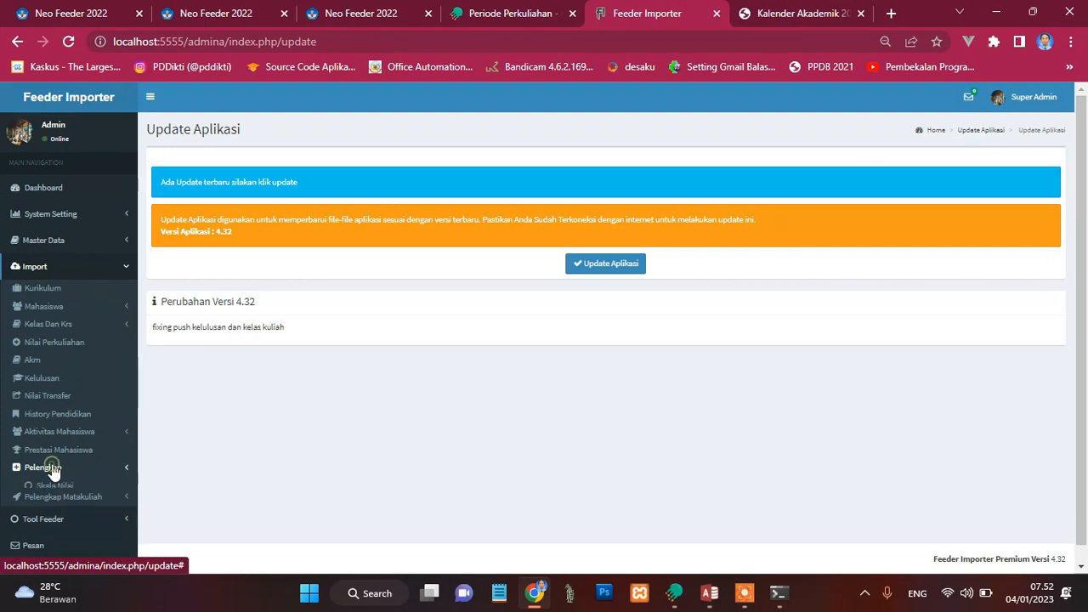
left_click(82, 508)
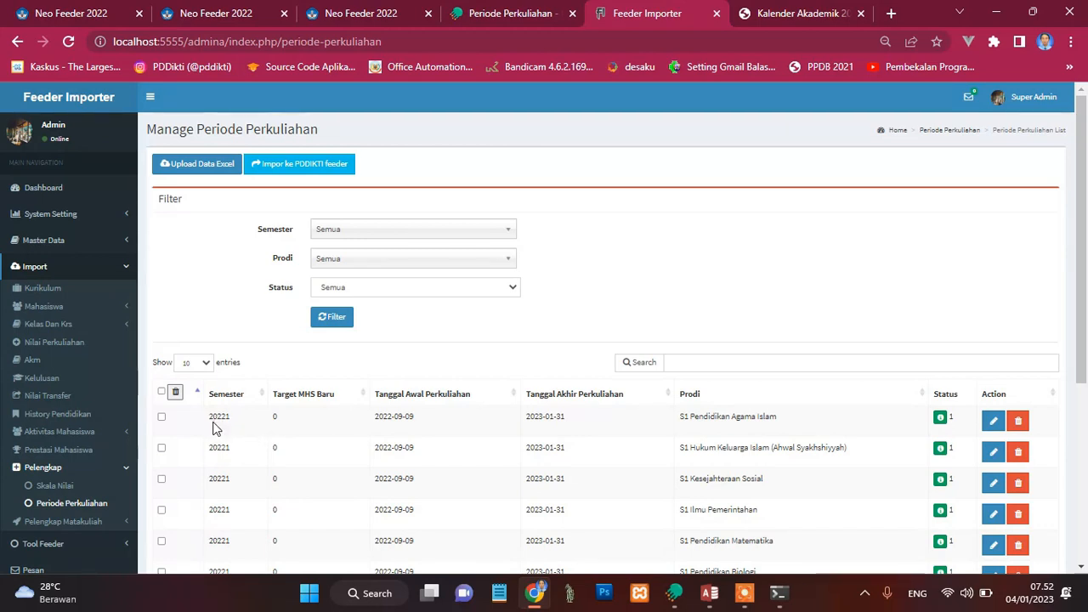
Step: Return to Open Feeder and download the sample Excel import template for Periode Perkuliahan
left_click(481, 13)
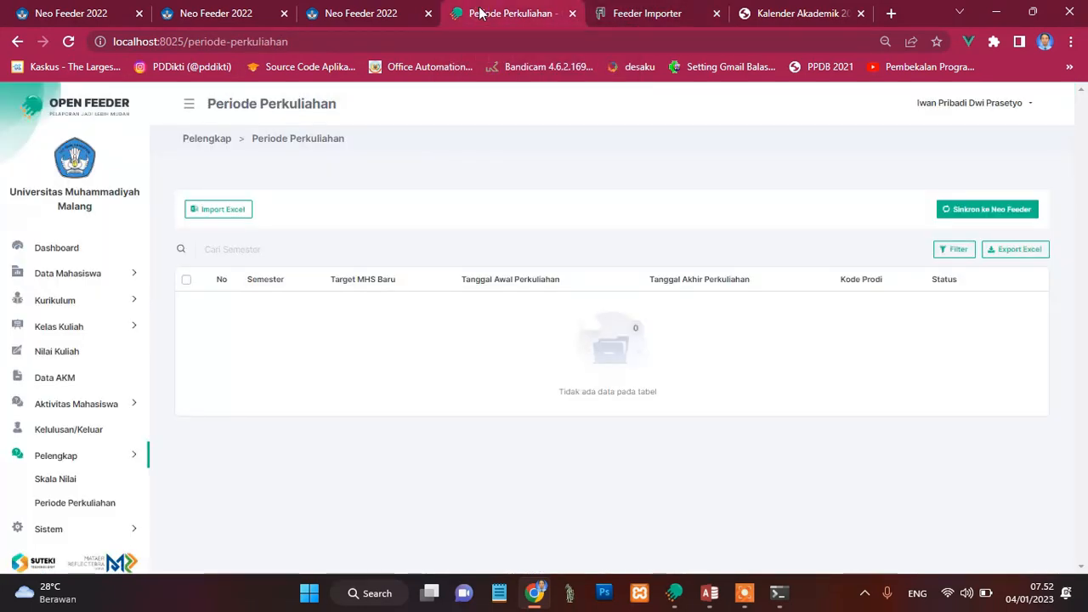
left_click(225, 212)
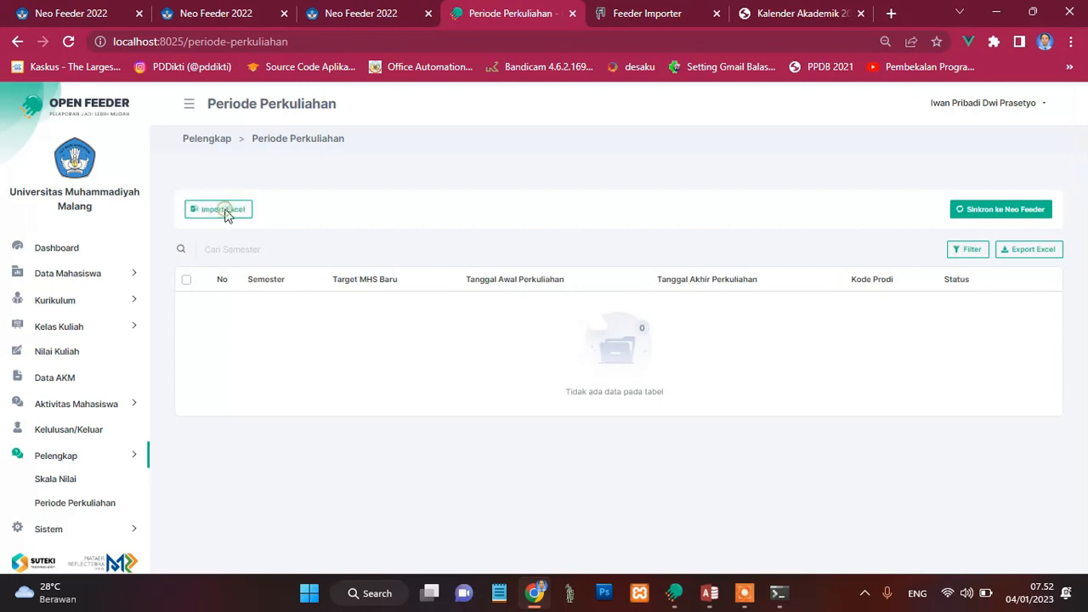
left_click(437, 371)
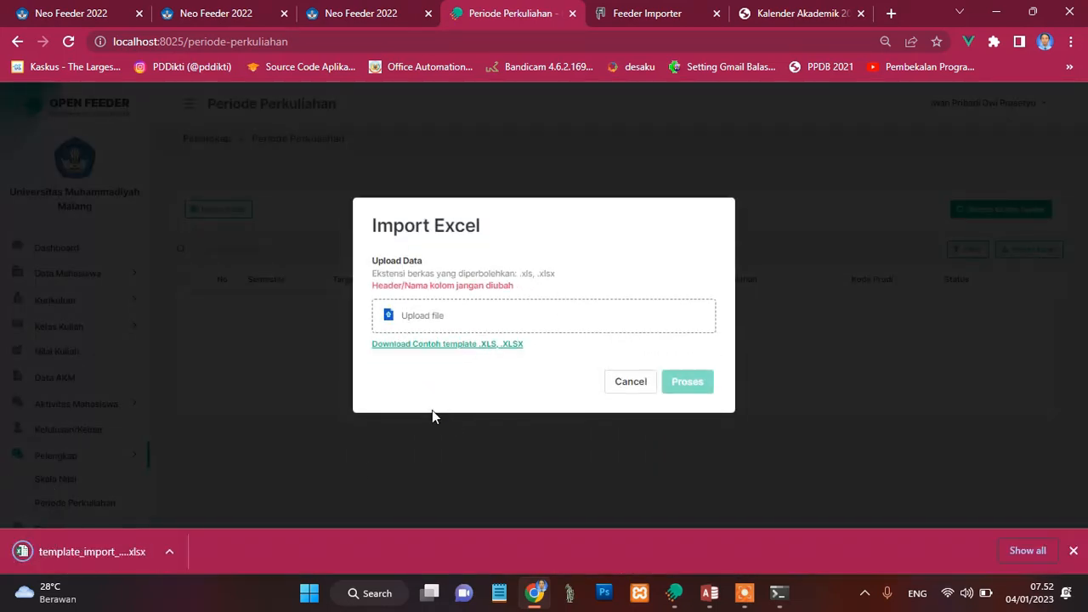
Step: Open the downloaded template_import_periode_perkuliahan (1) workbook from the Downloads folder in a maximised Excel window, dismissing the activation wizard
left_click(173, 552)
left_click(207, 494)
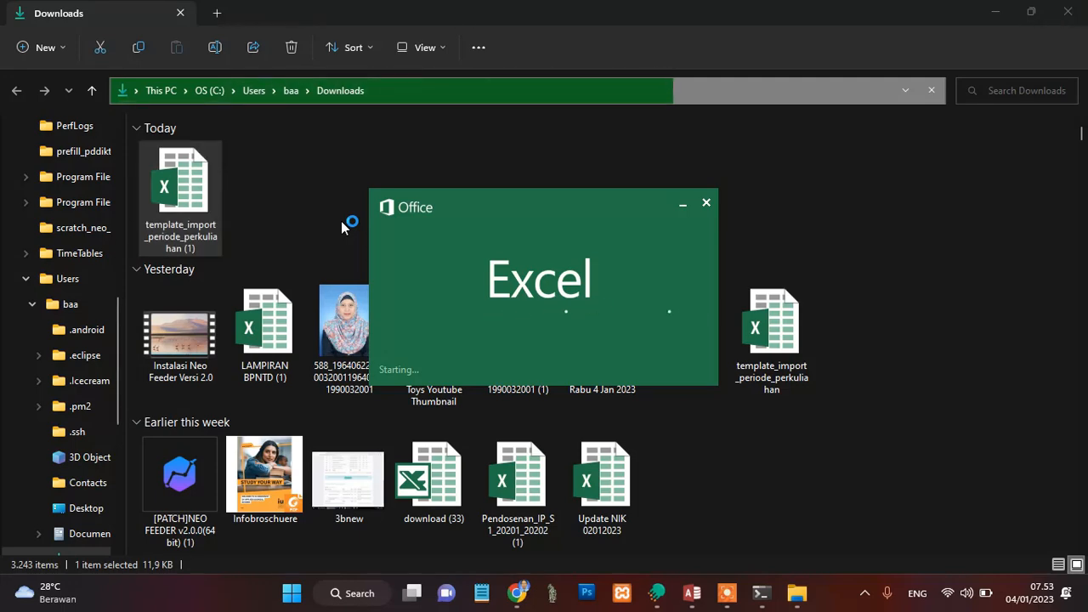
left_click(994, 14)
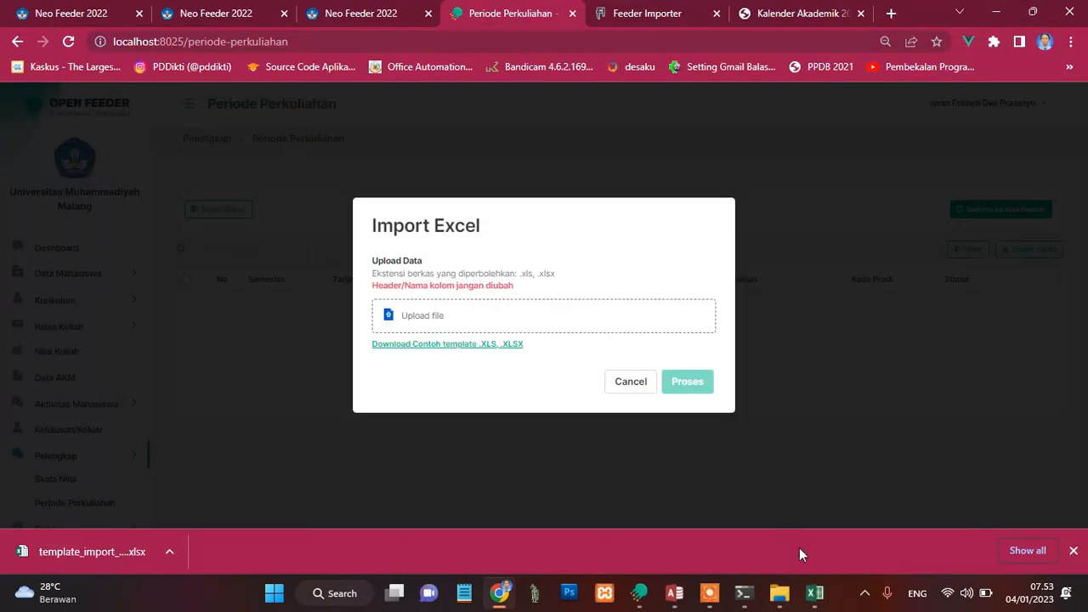
left_click(814, 592)
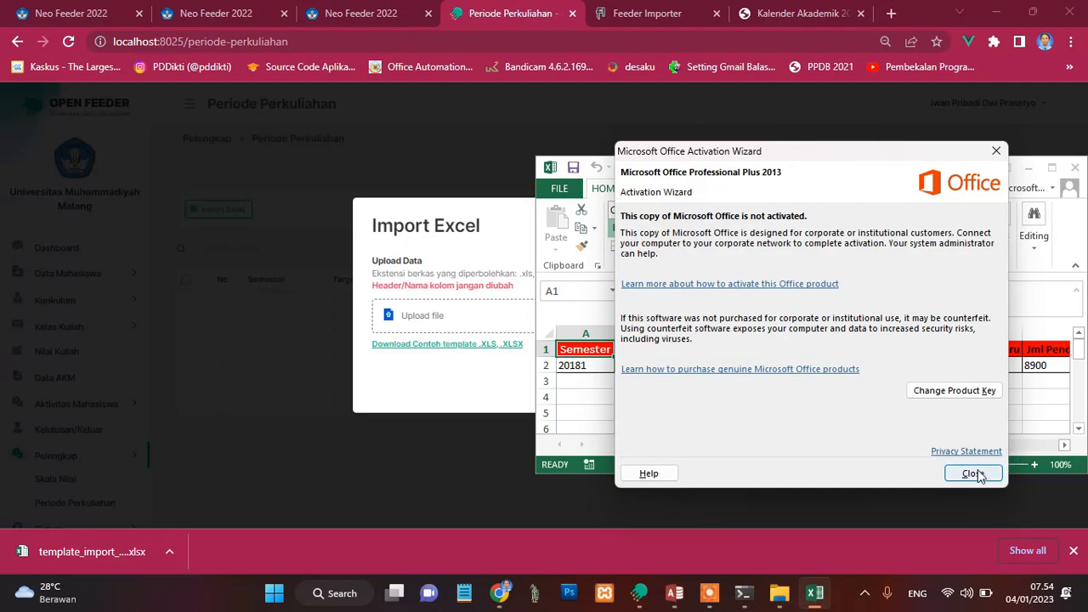
left_click(980, 473)
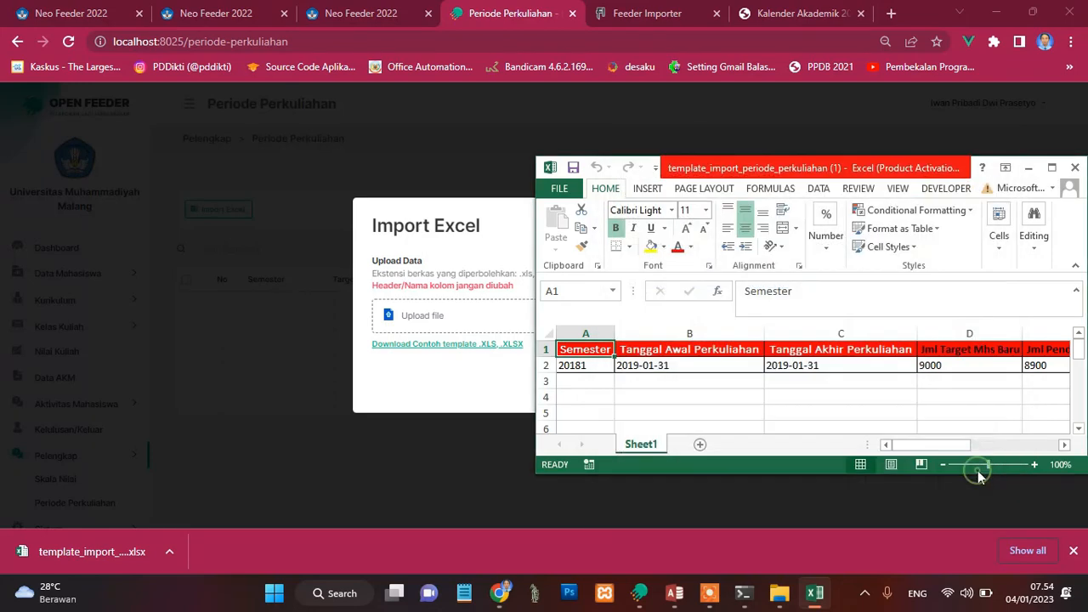
left_click(1053, 167)
Step: Examine the import template's columns from Semester through Kode Prodi, moving along the empty row 3
left_click(117, 239)
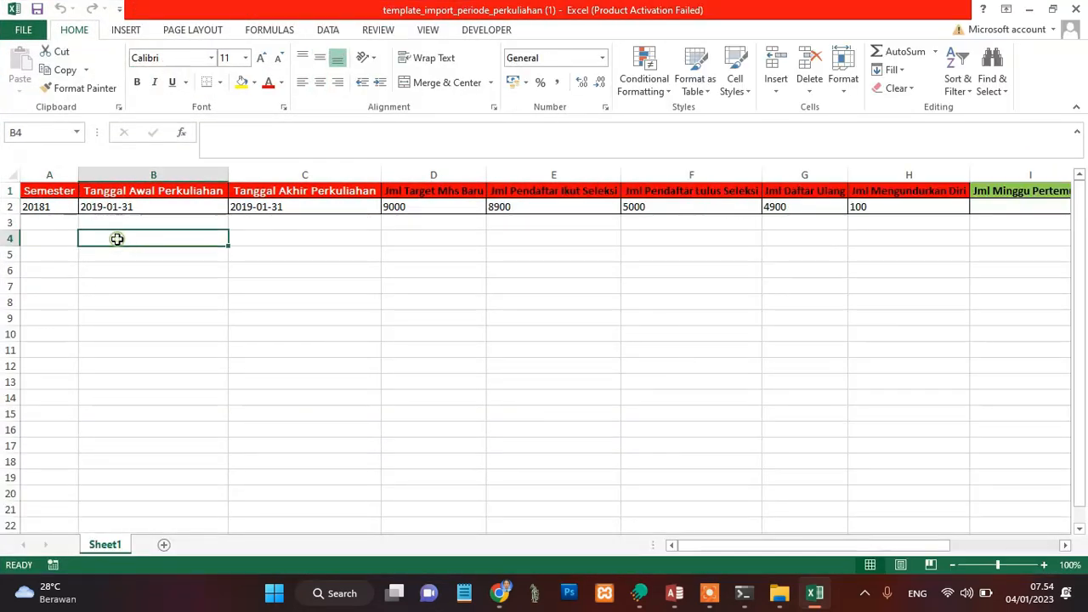
key("Left")
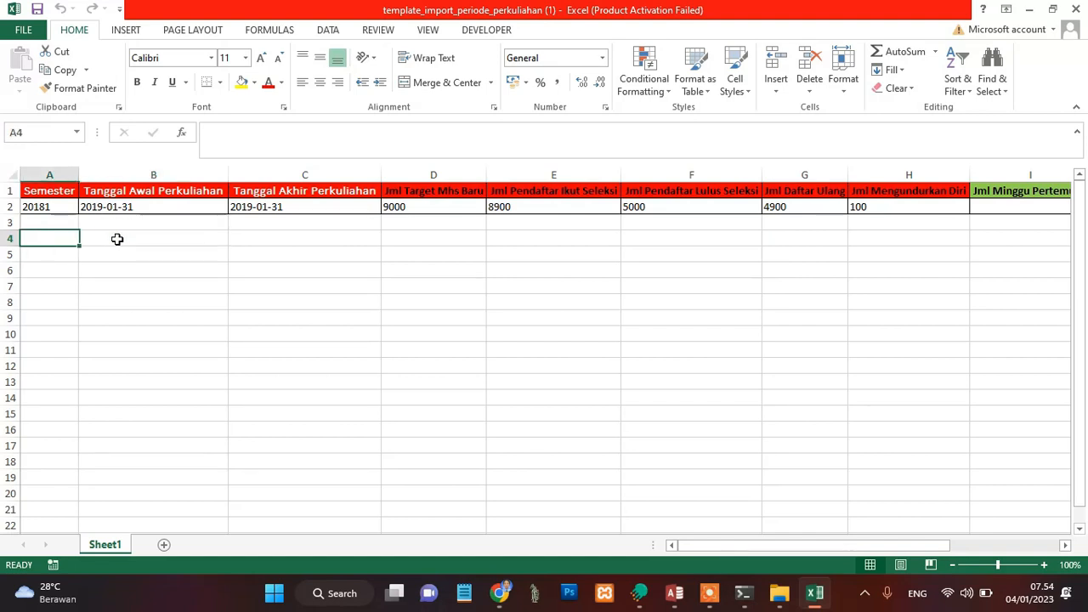
key("Up")
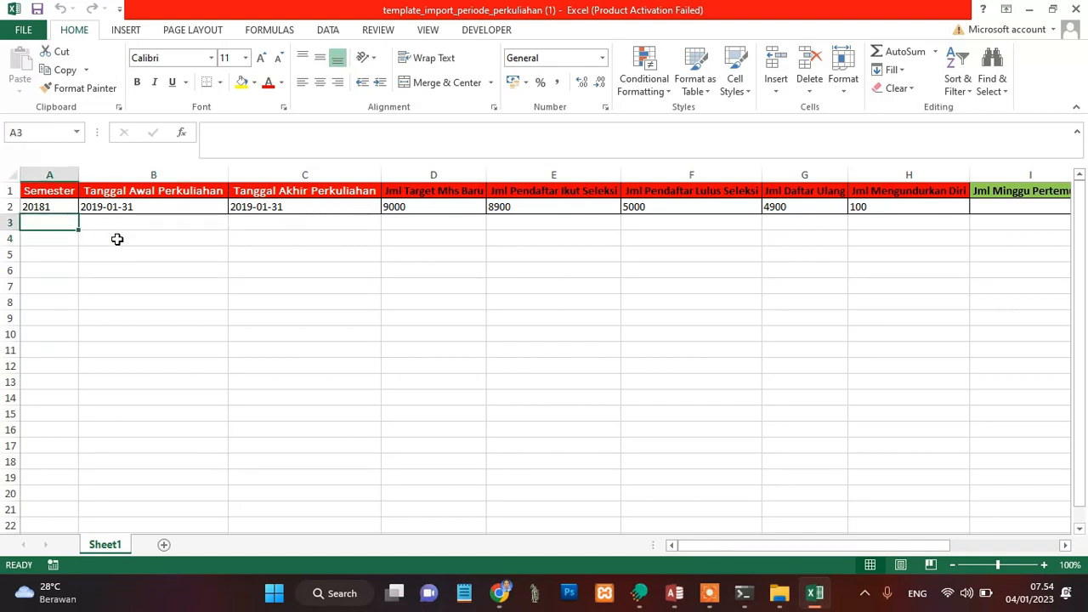
key("Right")
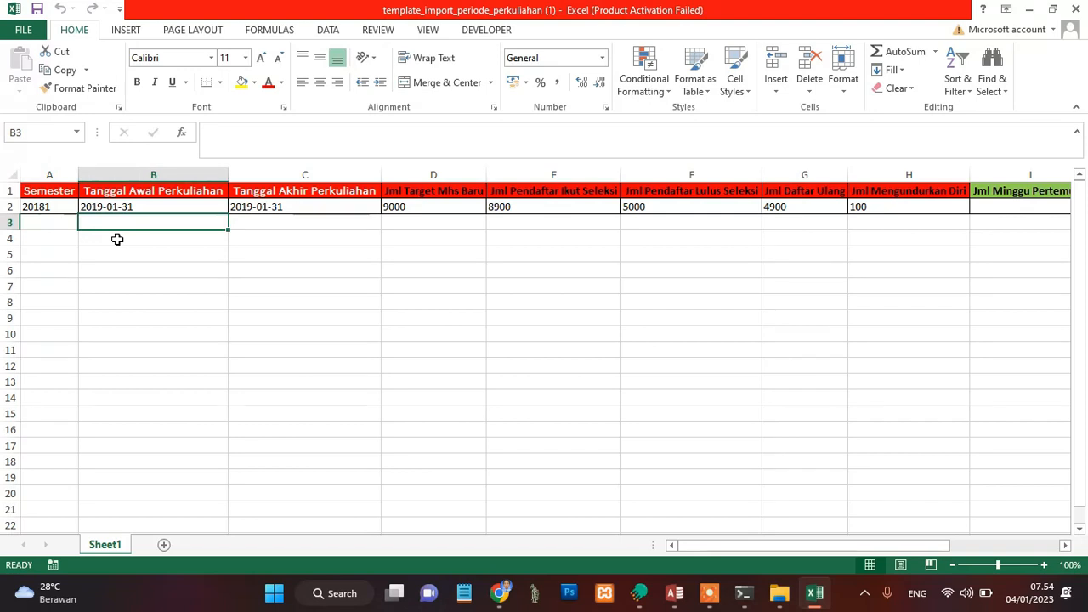
key("Right")
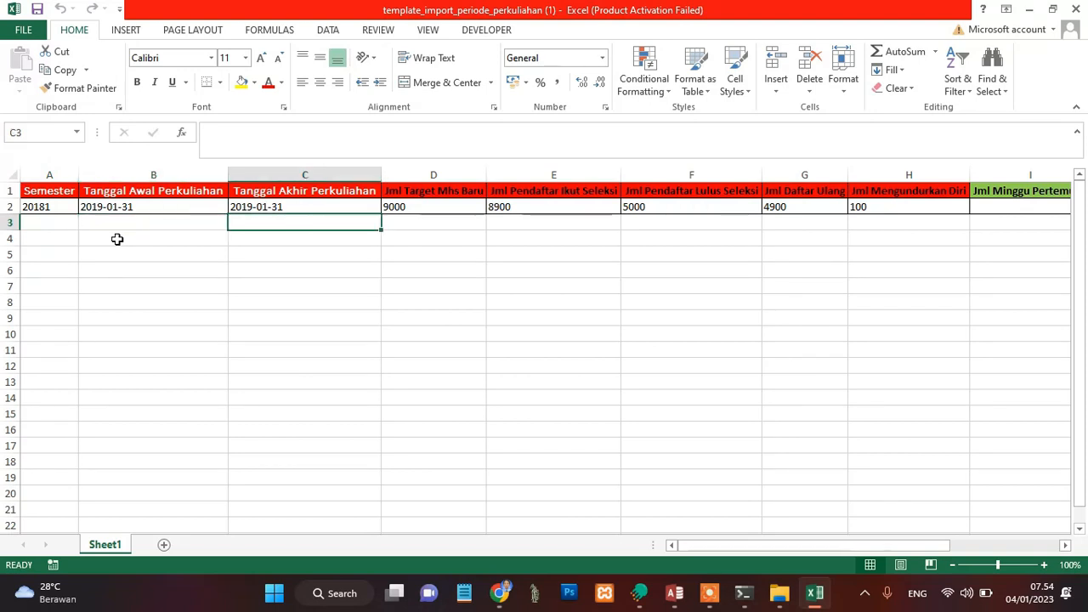
key("Right")
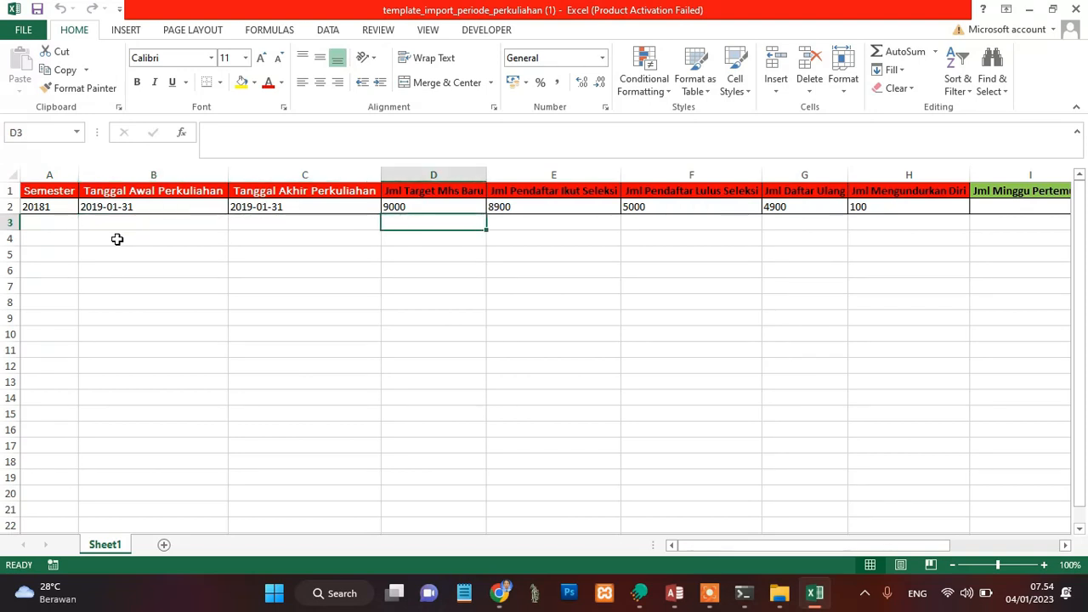
key("Right")
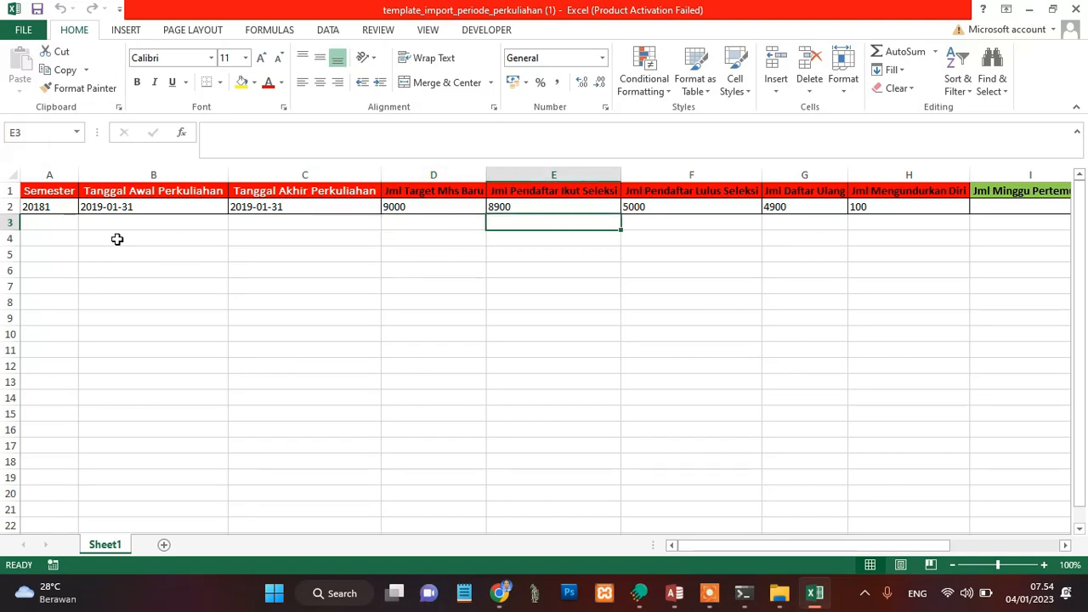
key("Right")
key("Right")
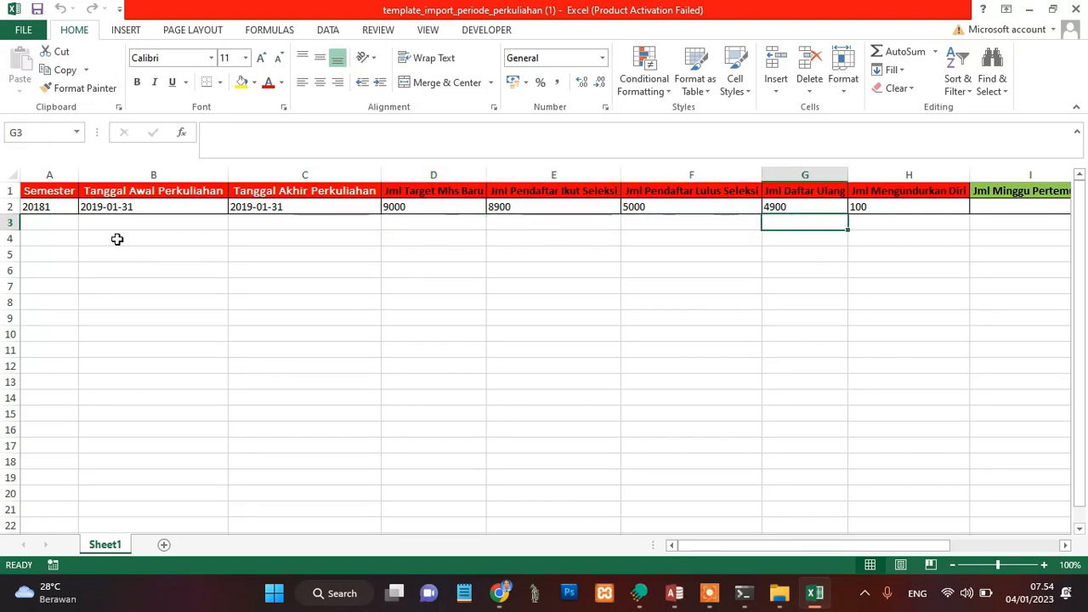
key("Right")
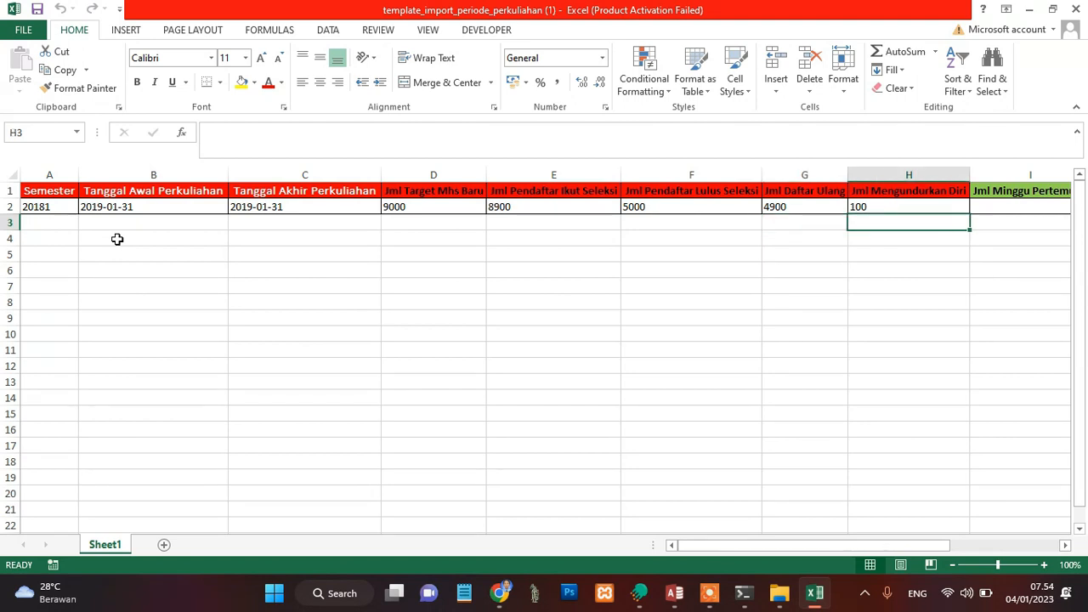
key("Right")
key("Right")
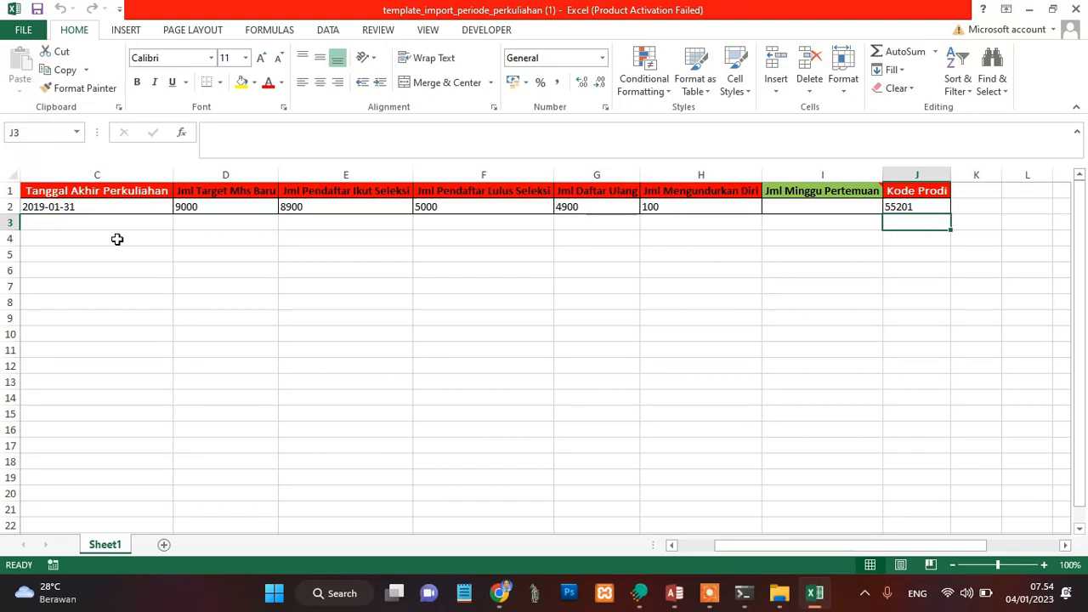
Step: Examine the template's count columns from Jml Pendaftar Ikut Seleksi to Jml Mengundurkan Diri, moving along the empty row 3
key("Left")
key("Left")
key("Left")
key("Left")
key("Left")
key("Left")
key("Left")
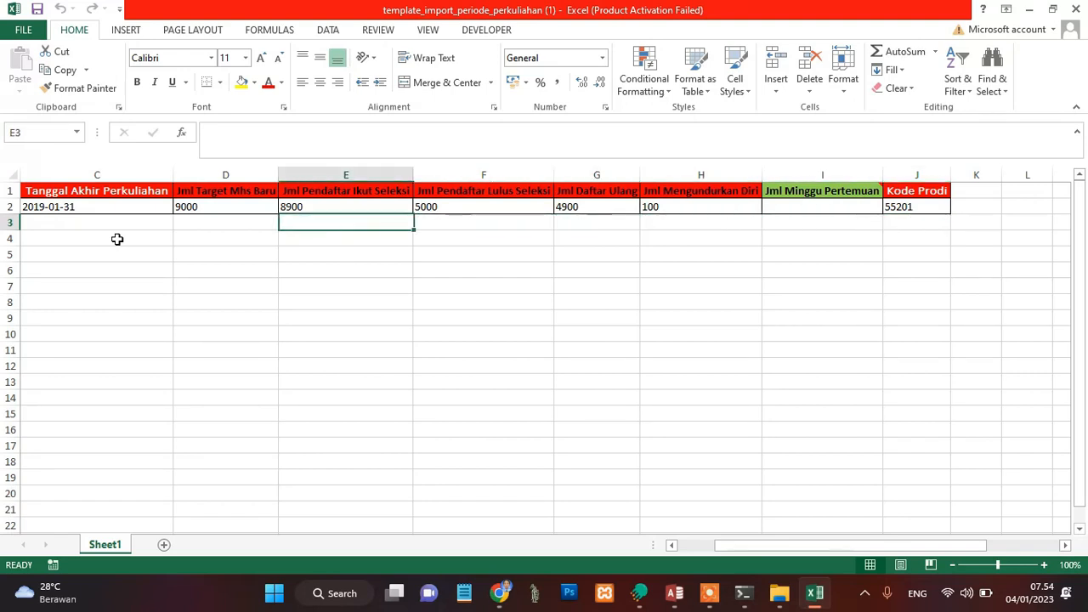
key("Right")
key("Right")
key("Right")
key("Right")
key("Right")
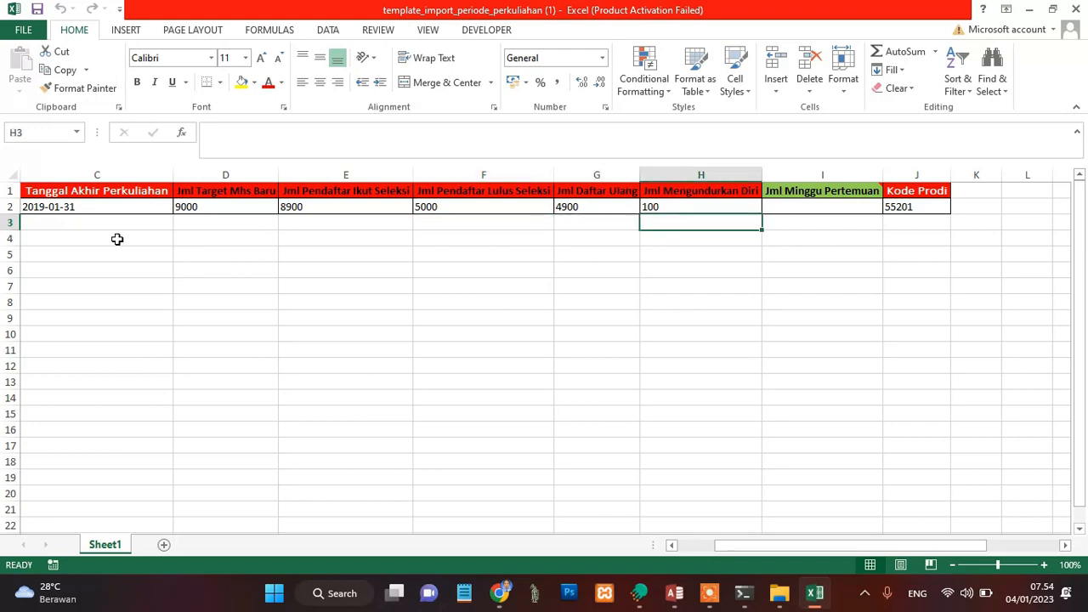
Step: Switch to Access, remove the surplus F column from the QuerySettingPeriode20222 query design, and return to its datasheet
left_click(675, 593)
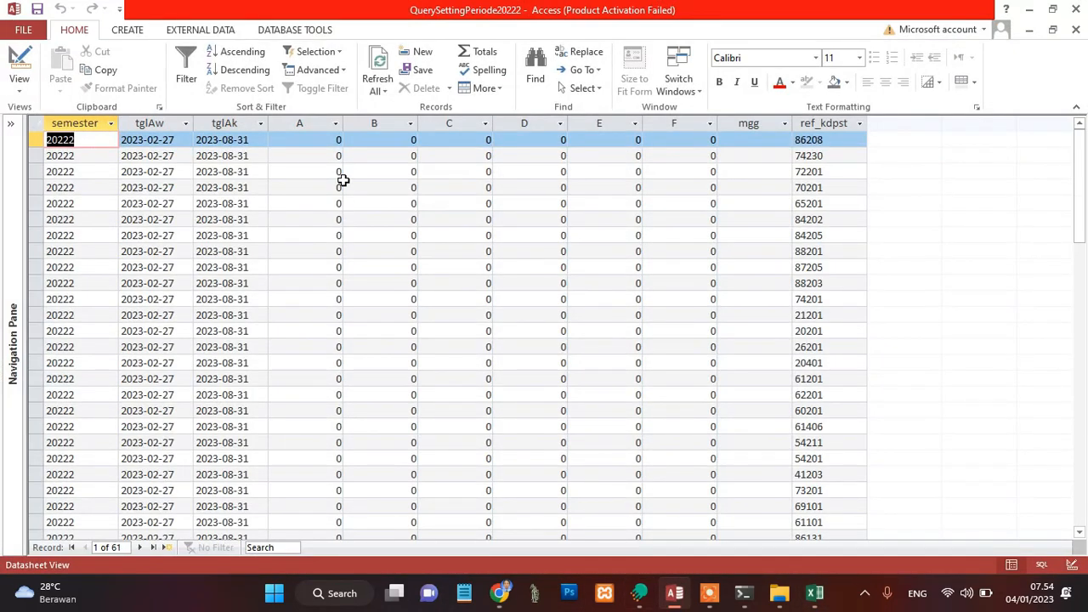
left_click(312, 141)
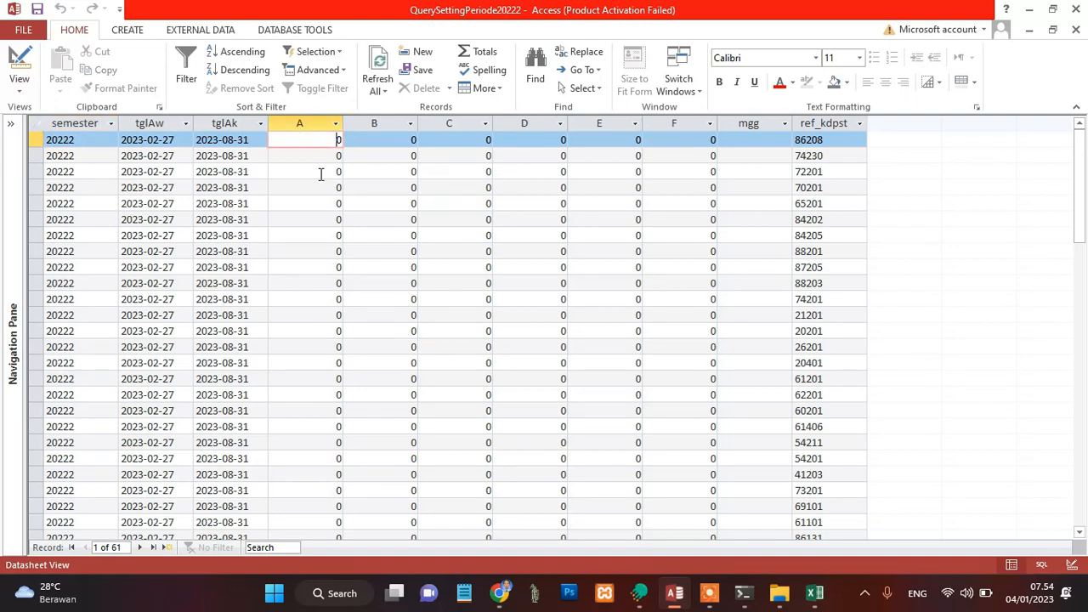
key("Up")
key("Right")
key("Right")
key("Right")
key("Right")
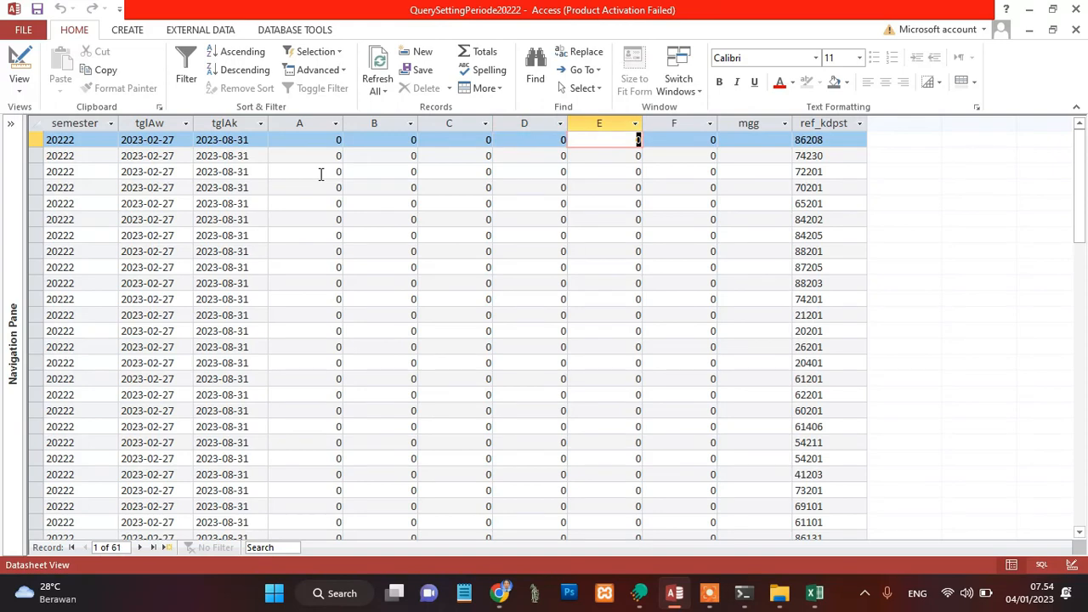
left_click(17, 59)
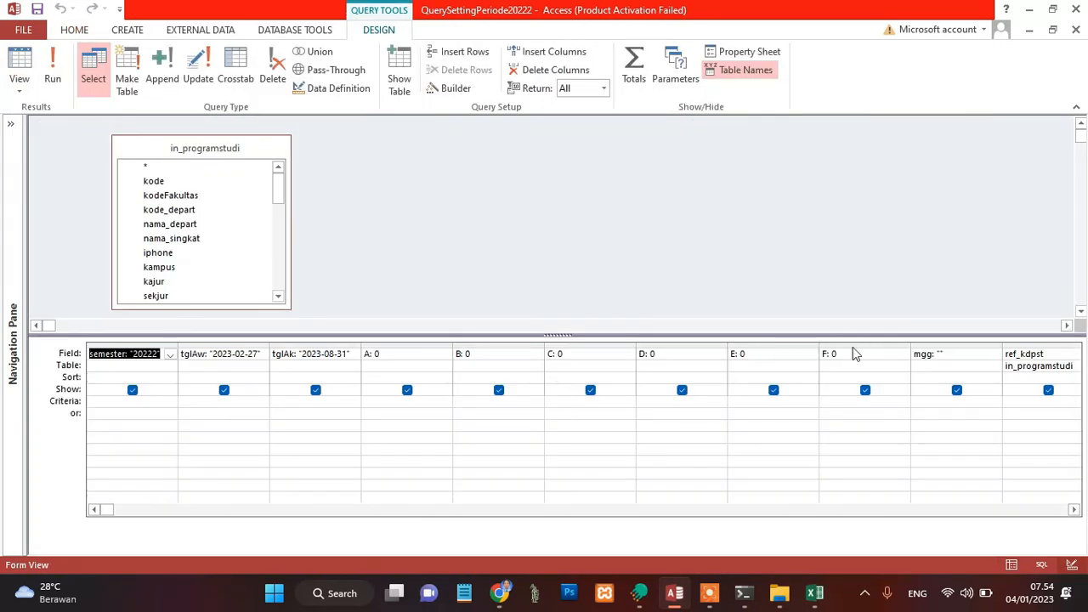
left_click(848, 341)
key("Delete")
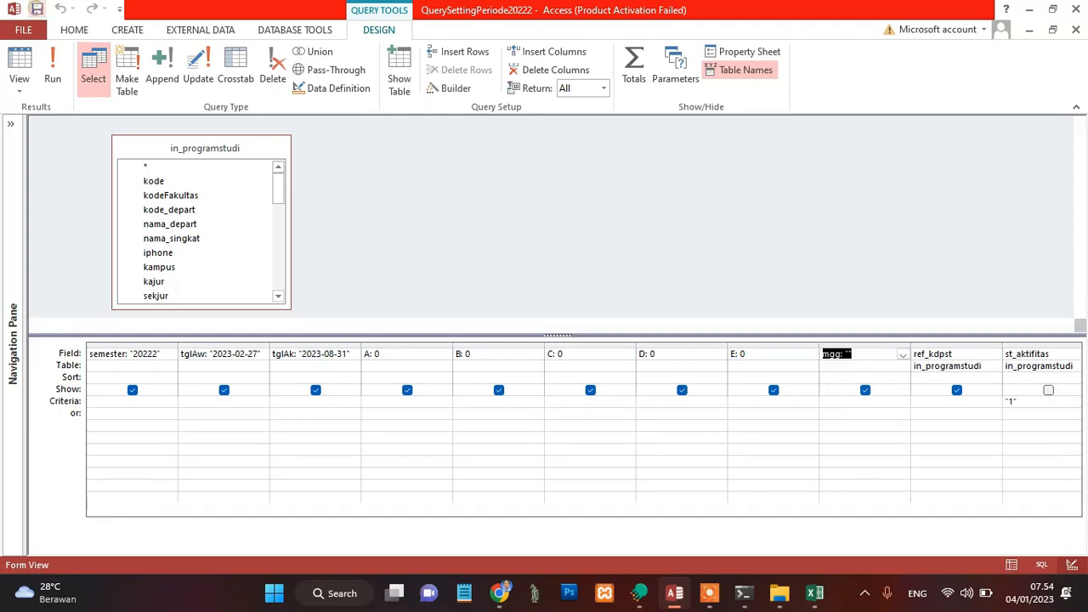
left_click(22, 66)
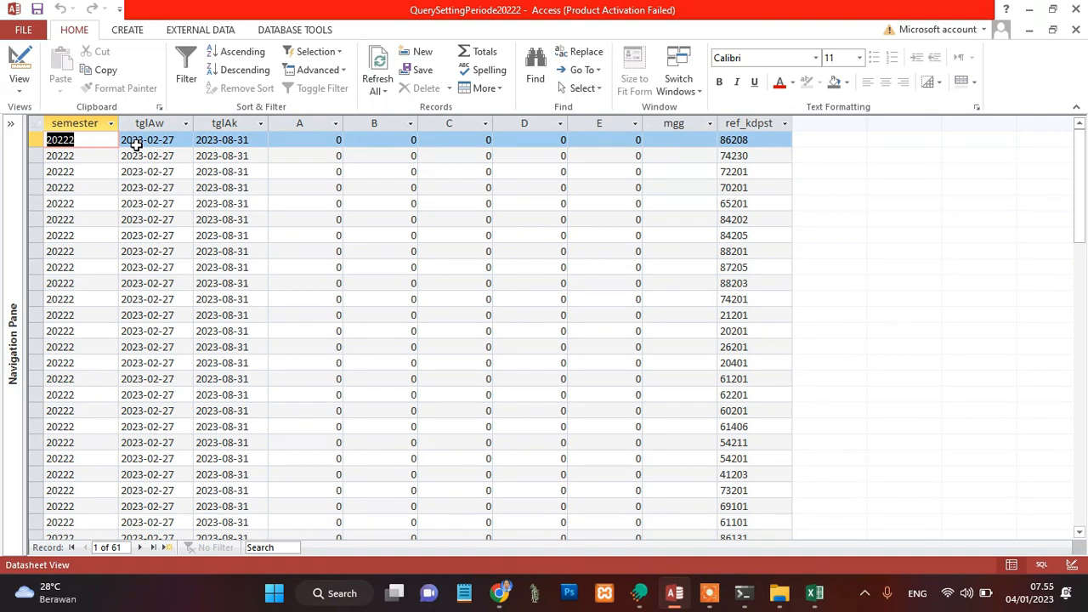
Step: Copy all records of the QuerySettingPeriode20222 datasheet and paste them into the Excel import template starting at cell A3
left_click(37, 124)
left_click(106, 71)
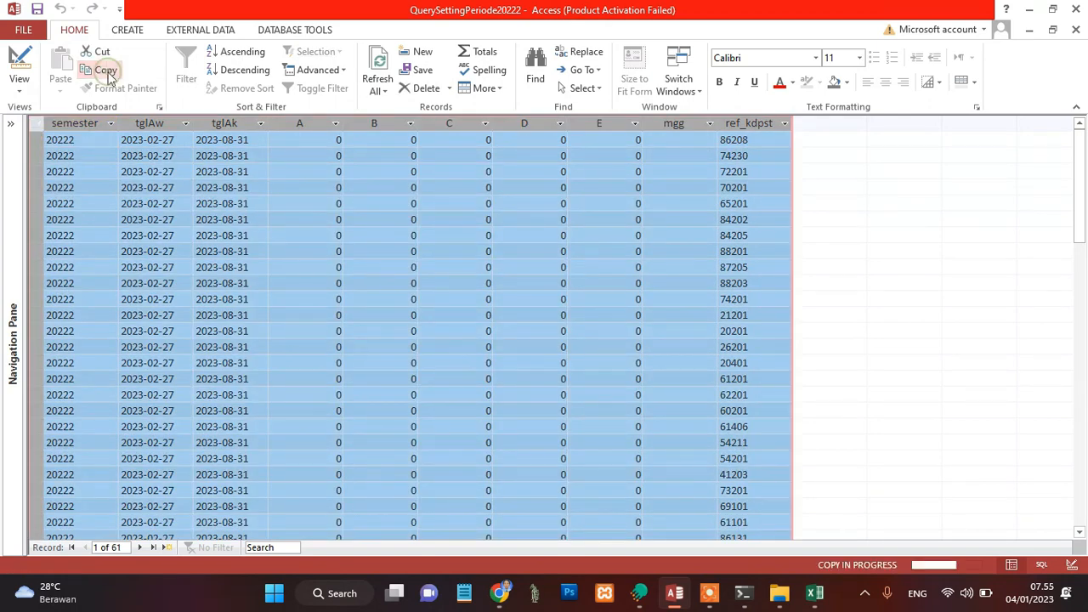
left_click(814, 594)
left_click(73, 233)
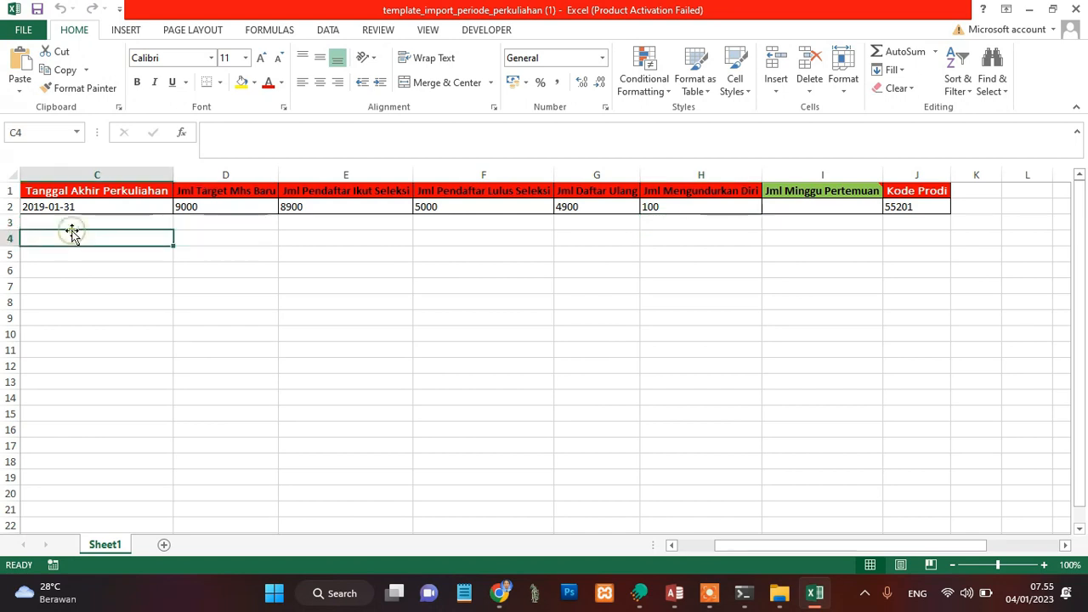
key("Left")
key("Left")
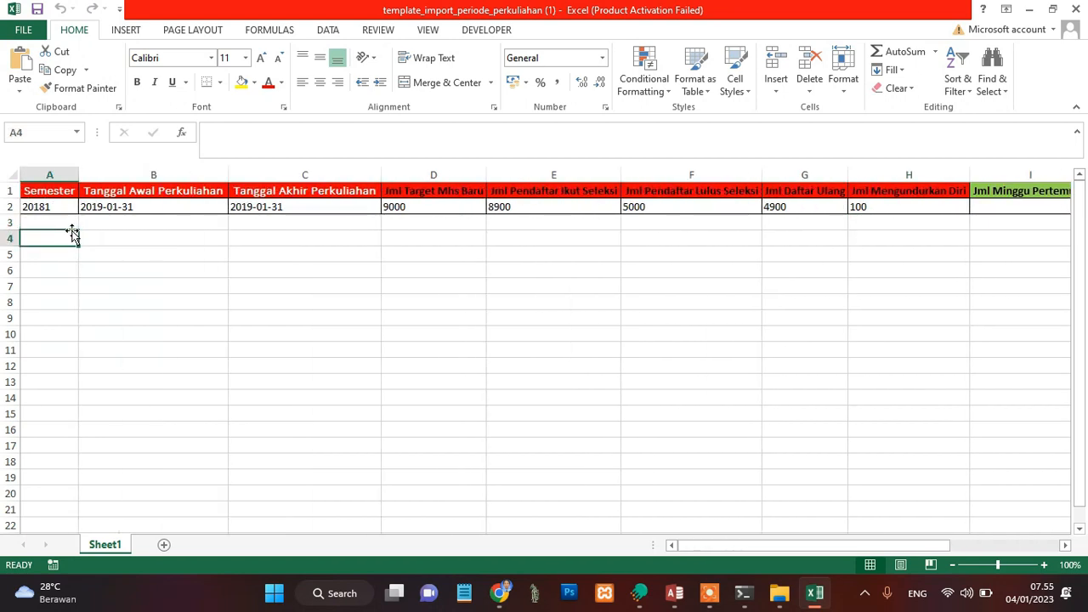
left_click(73, 226)
key("ctrl+v")
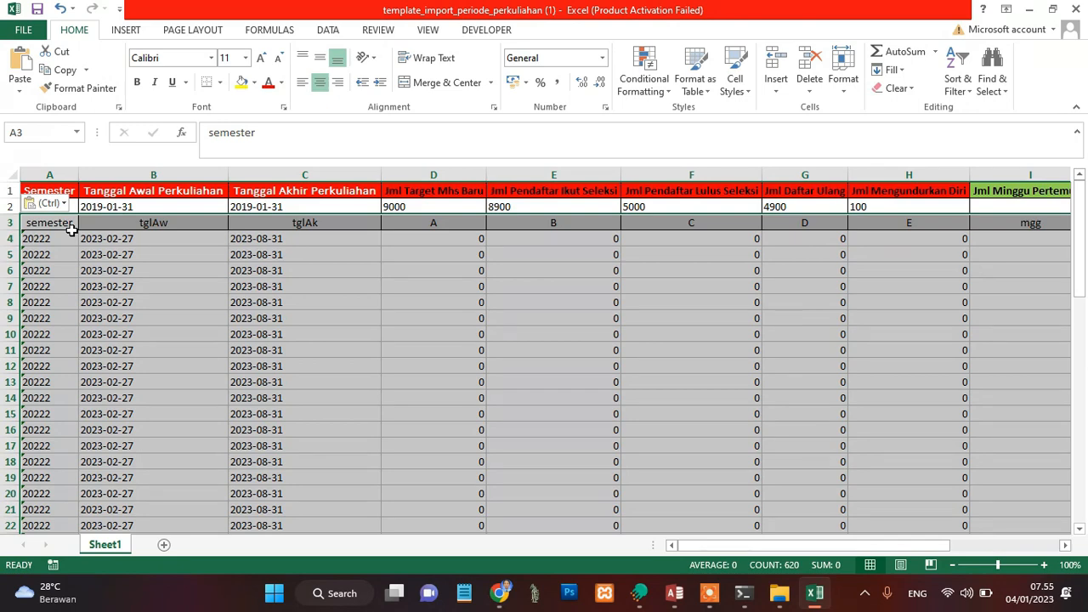
Step: Compare the pasted column names in row 3 with the template headers from Semester through Kode Prodi
left_click(72, 236)
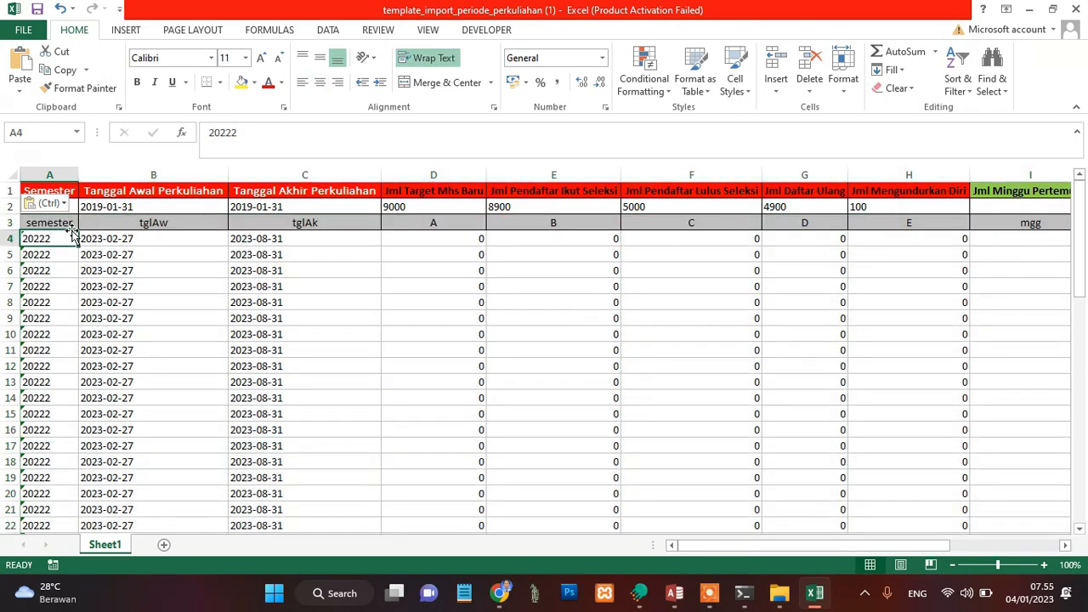
left_click(72, 227)
key("Right")
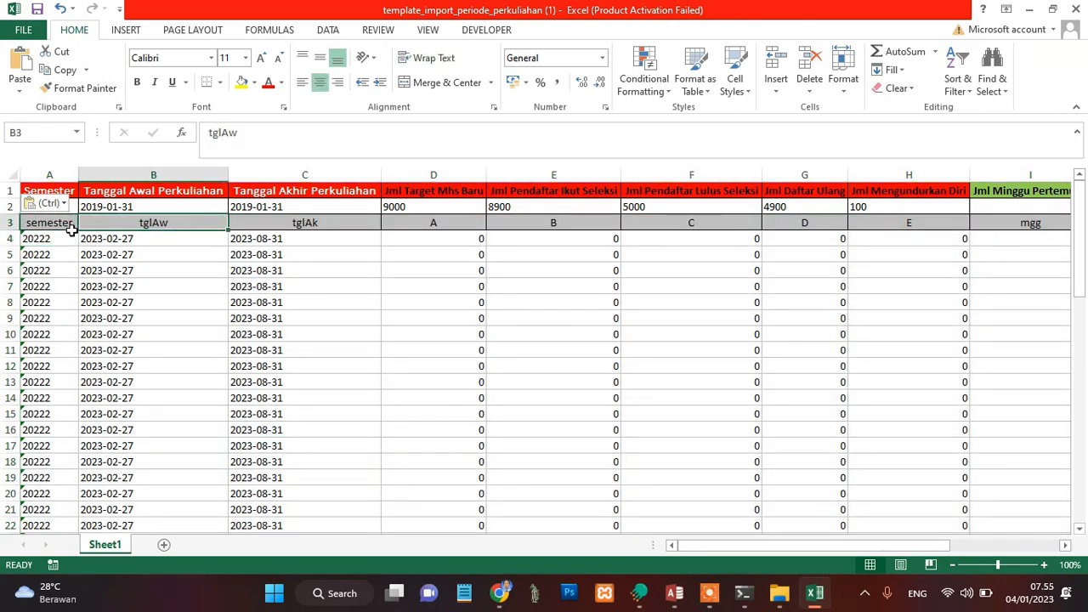
key("Right")
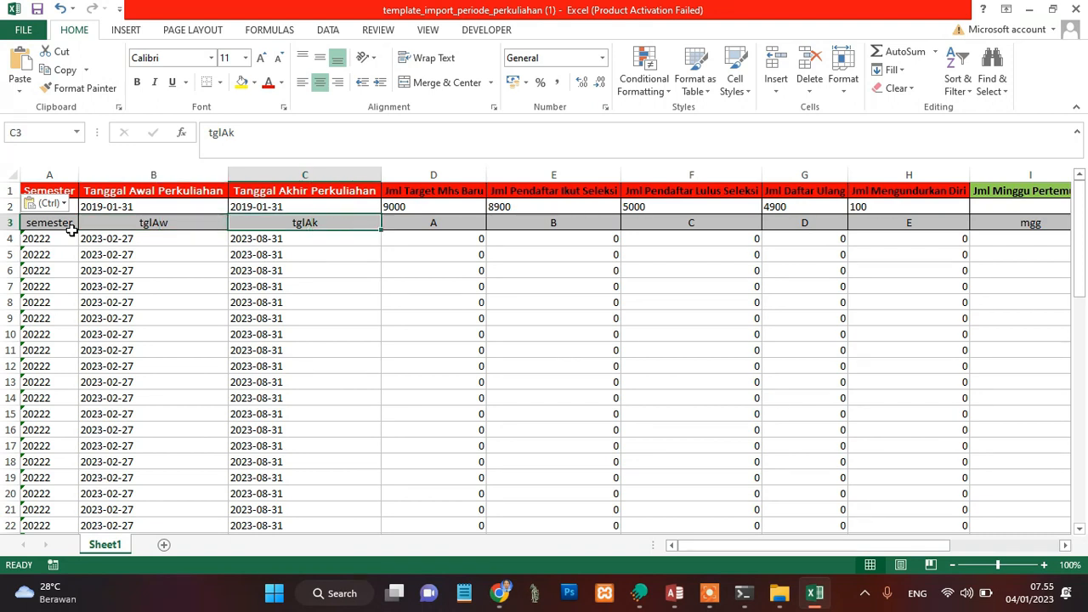
key("Right")
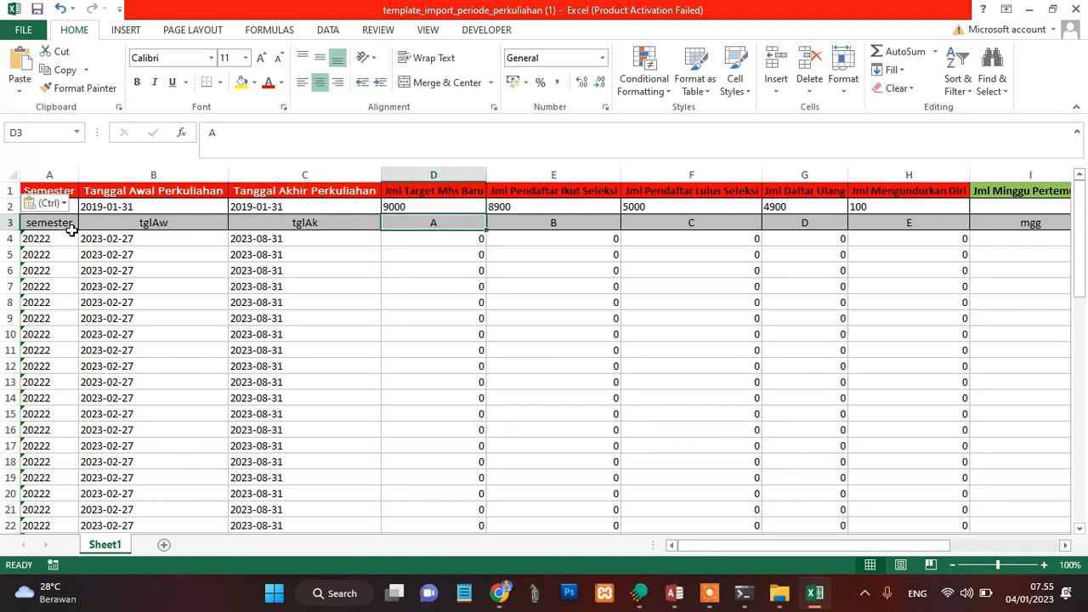
key("Right")
key("Right")
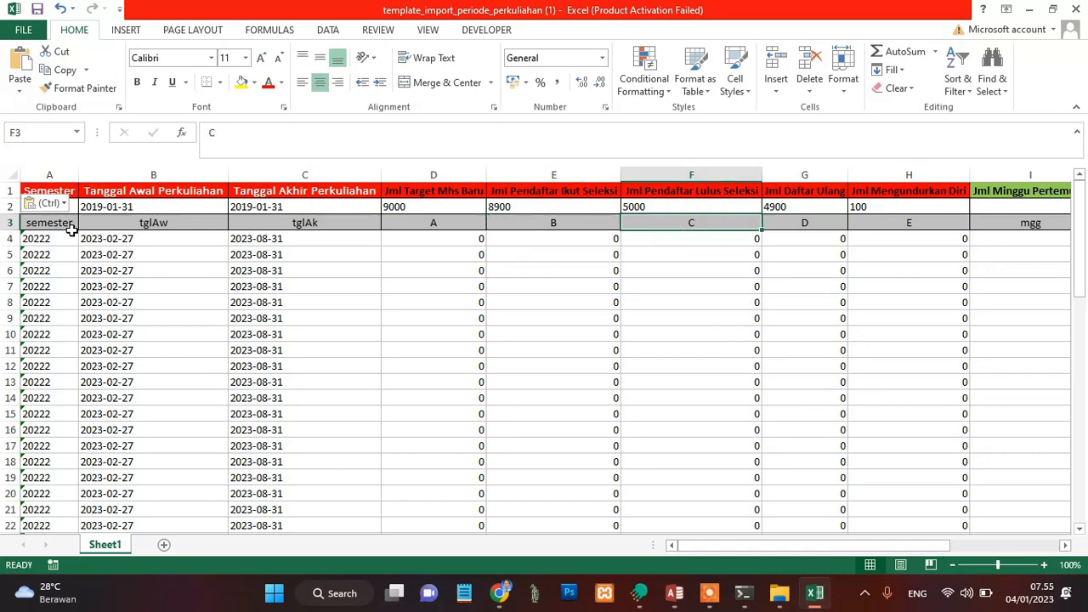
key("Right")
key("Right")
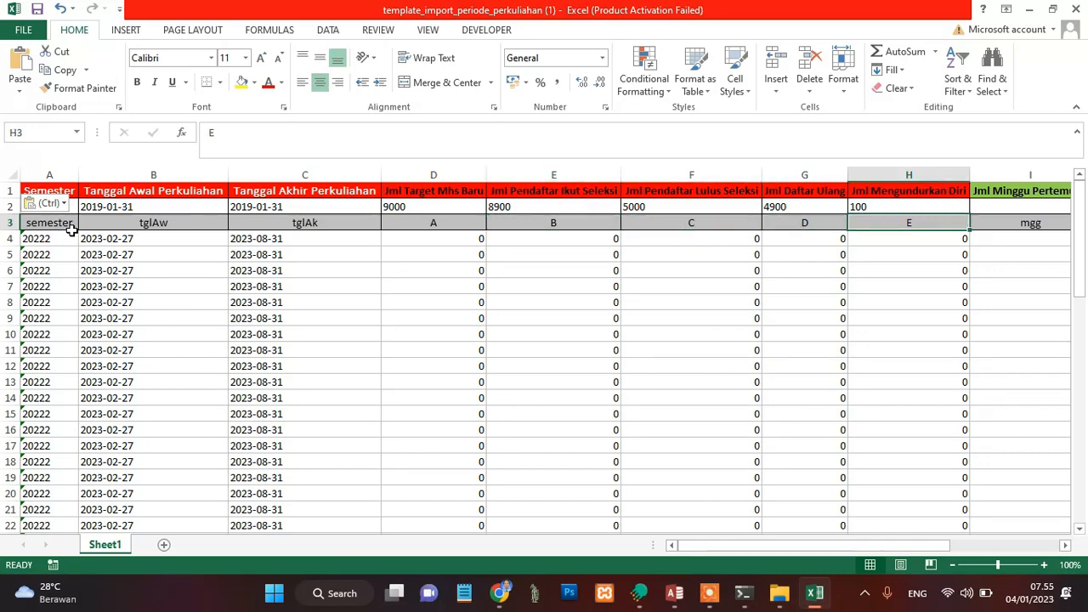
key("Escape")
key("Right")
key("Right")
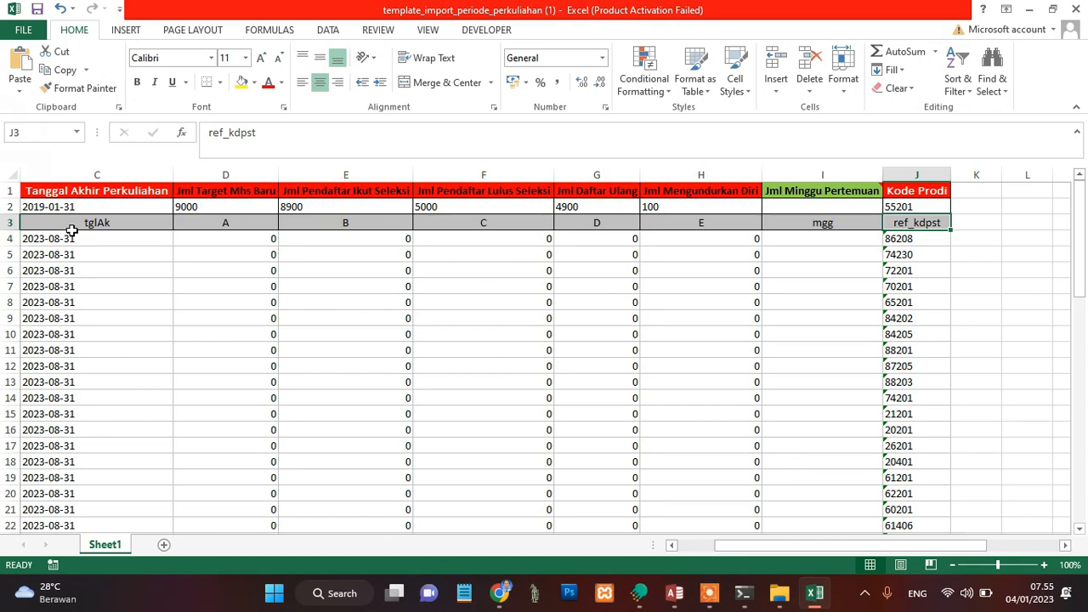
Step: Delete the sample data row 2 and the pasted header row 3 entirely, and save the template workbook
key("Home")
key("Up")
key("ctrl+v")
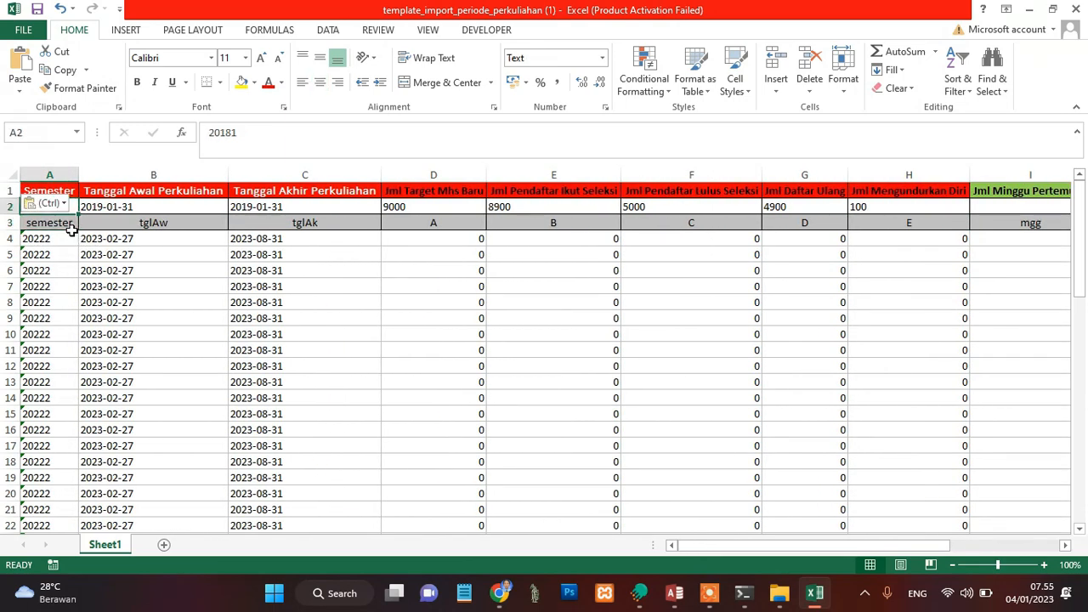
key("shift+Down")
key("ctrl+shift+Right")
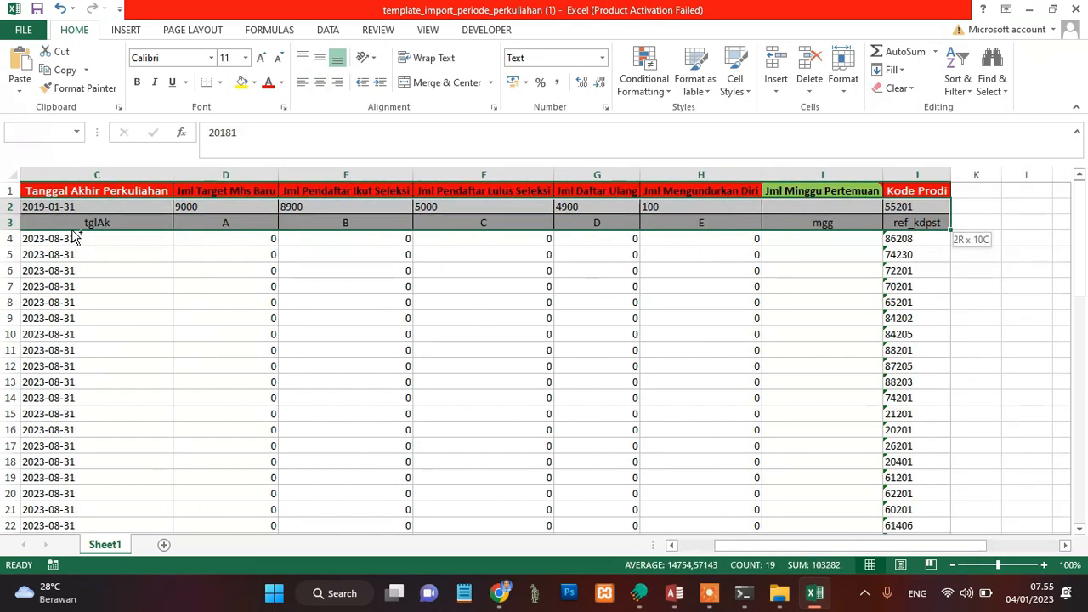
key("shift+space")
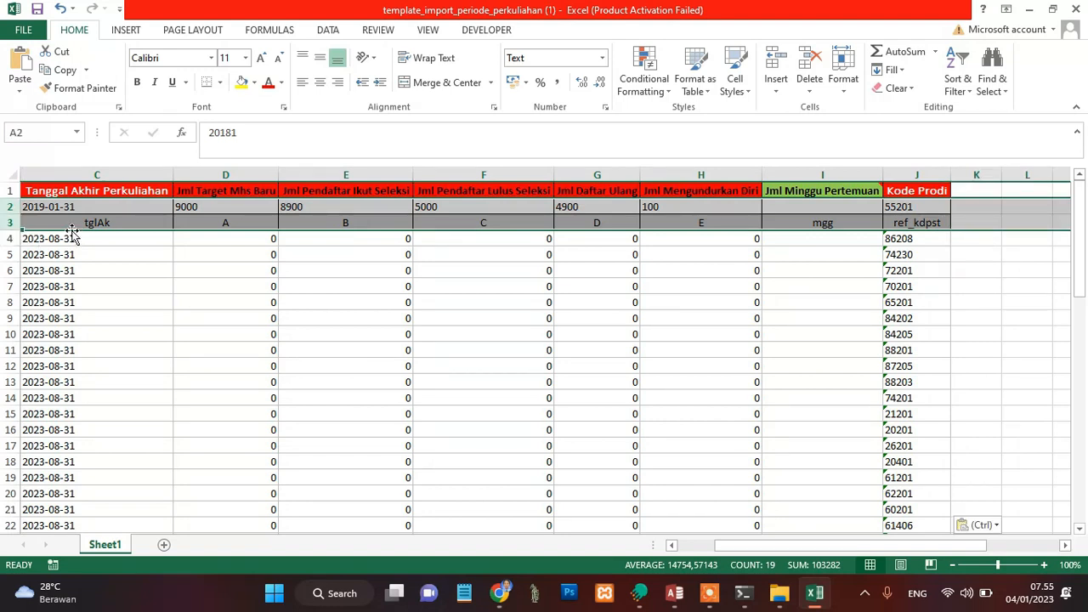
key("alt")
key("h")
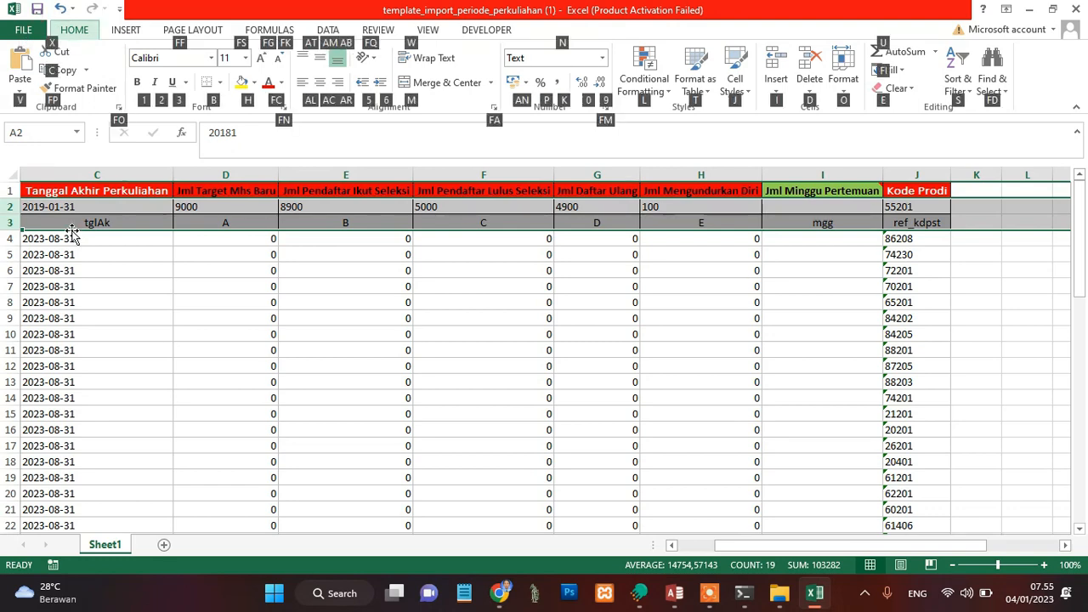
key("d")
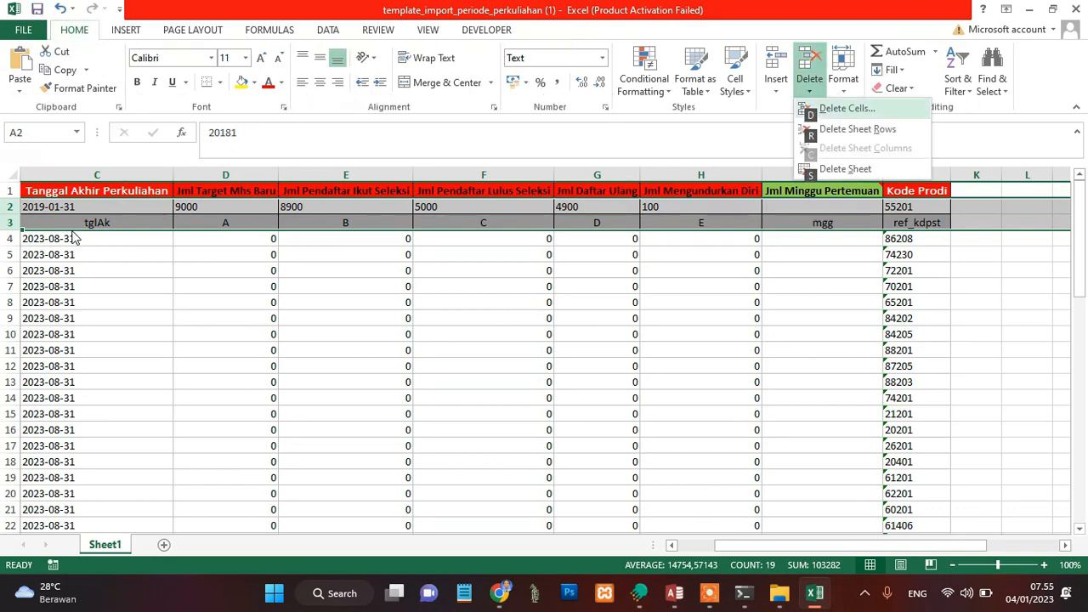
key("r")
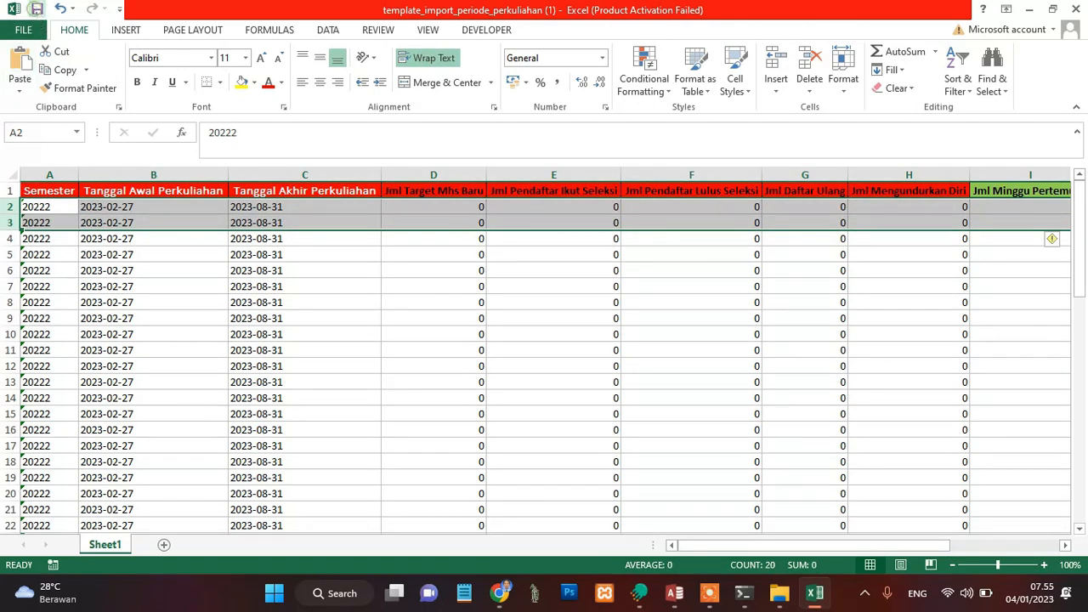
left_click(38, 8)
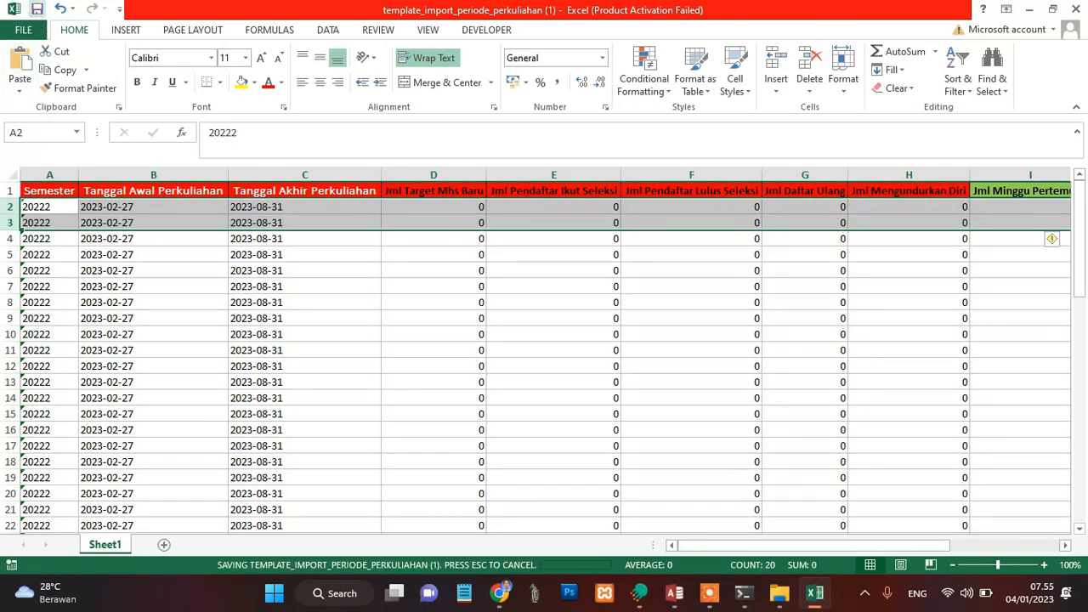
left_click(394, 304)
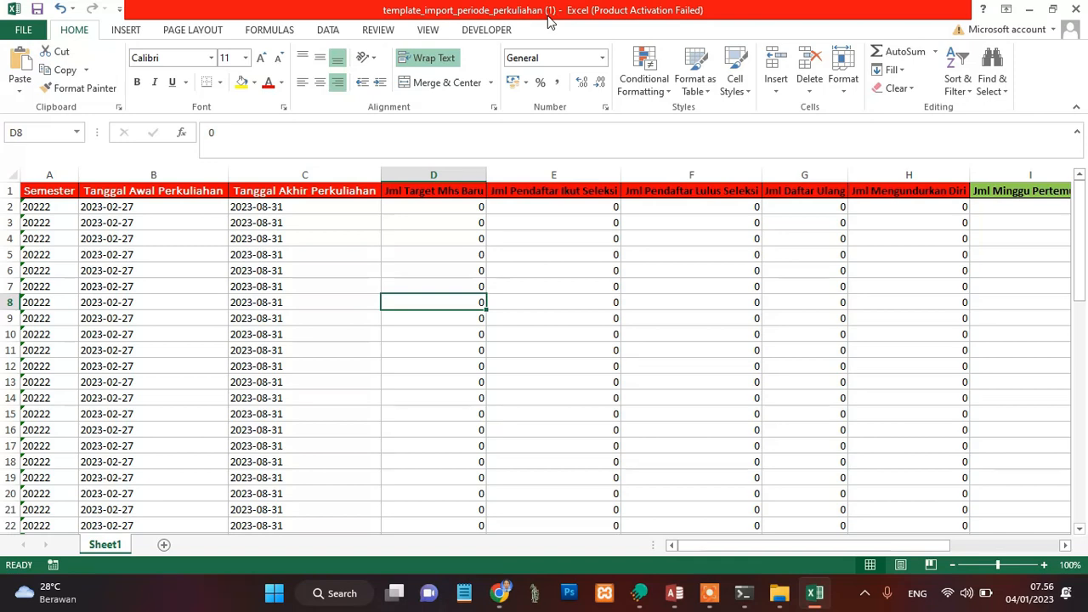
Step: In Chrome, upload template_import_periode_perkuliahan (1) from Downloads to Open Feeder's Excel import, process it and close the import summary
left_click(499, 594)
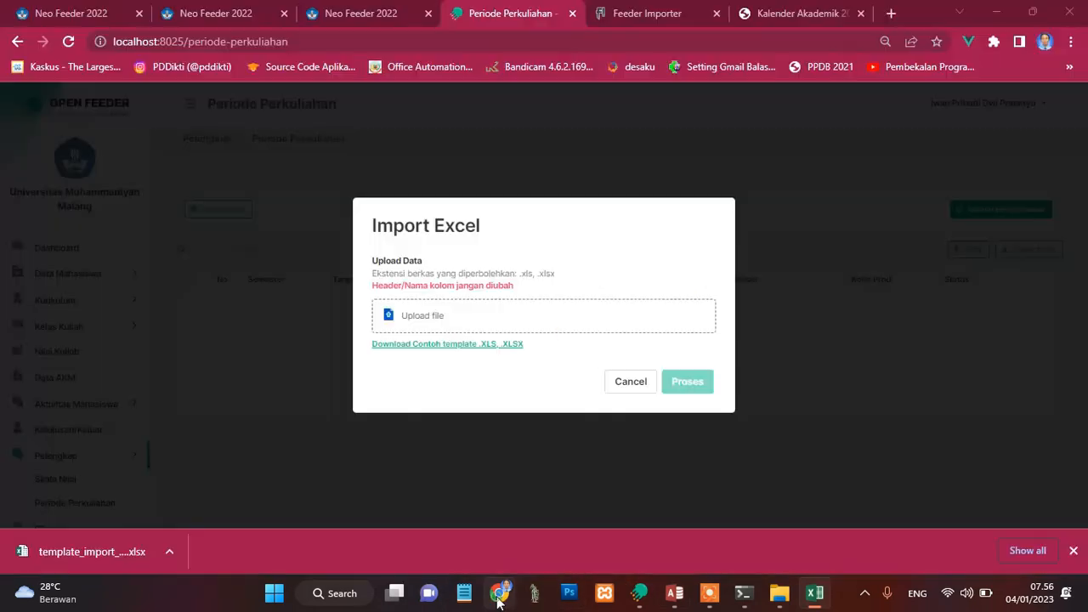
left_click(436, 315)
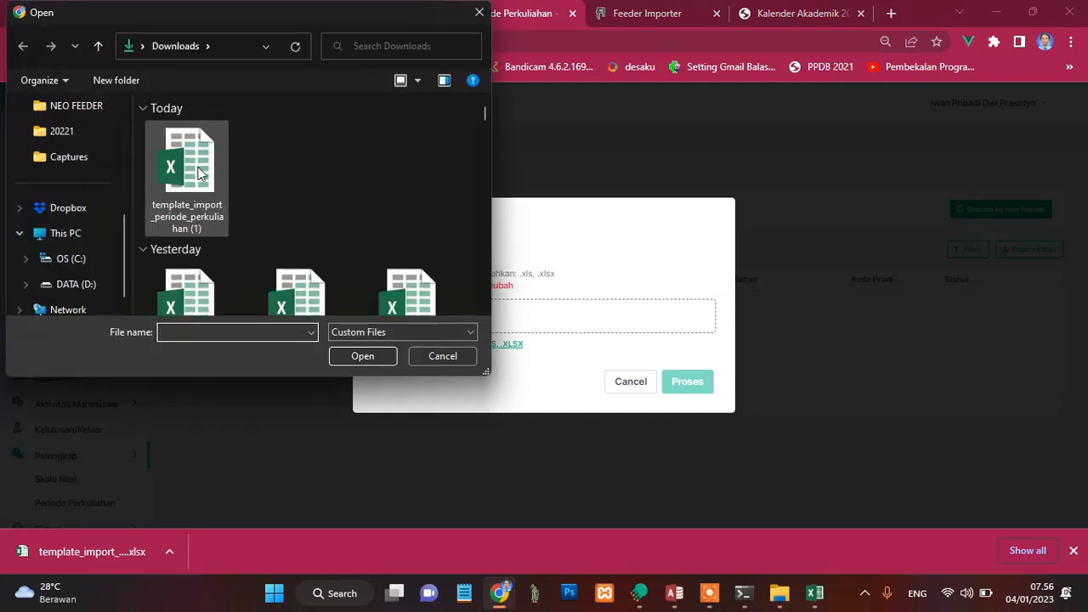
left_click(200, 173)
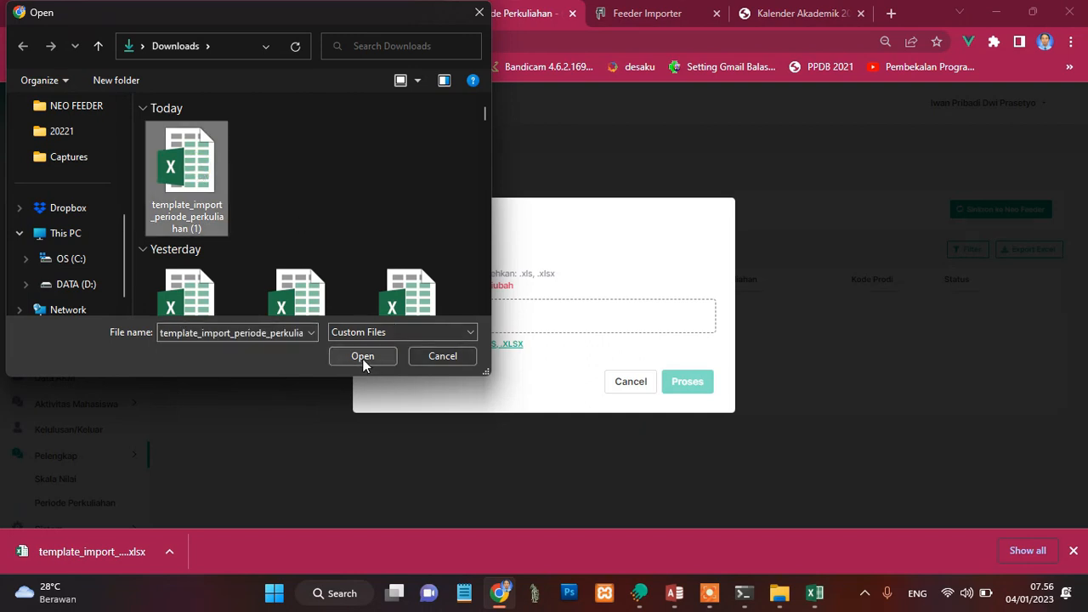
left_click(362, 357)
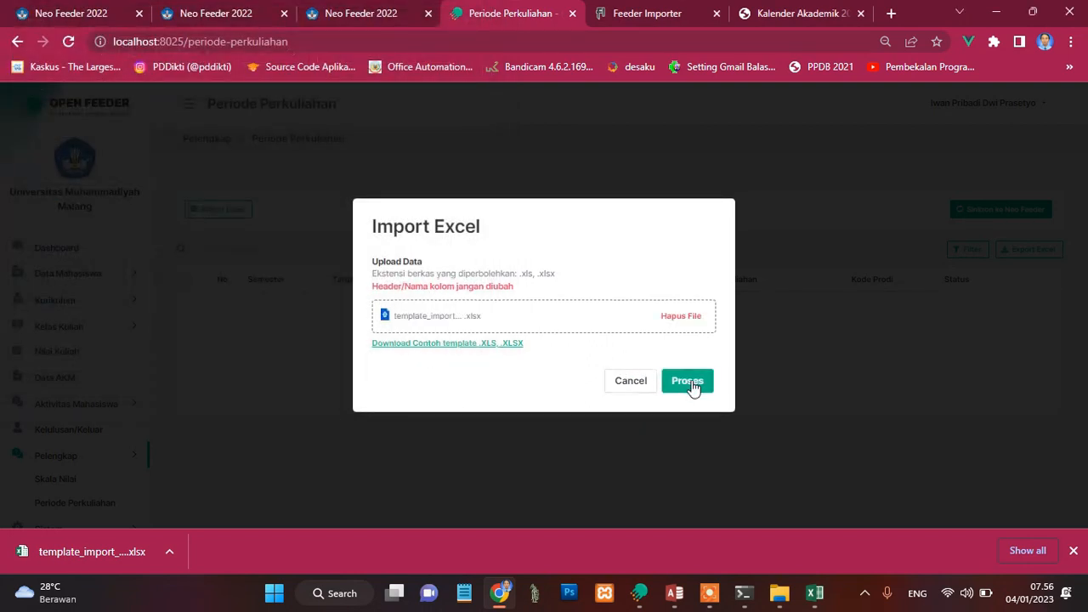
left_click(691, 382)
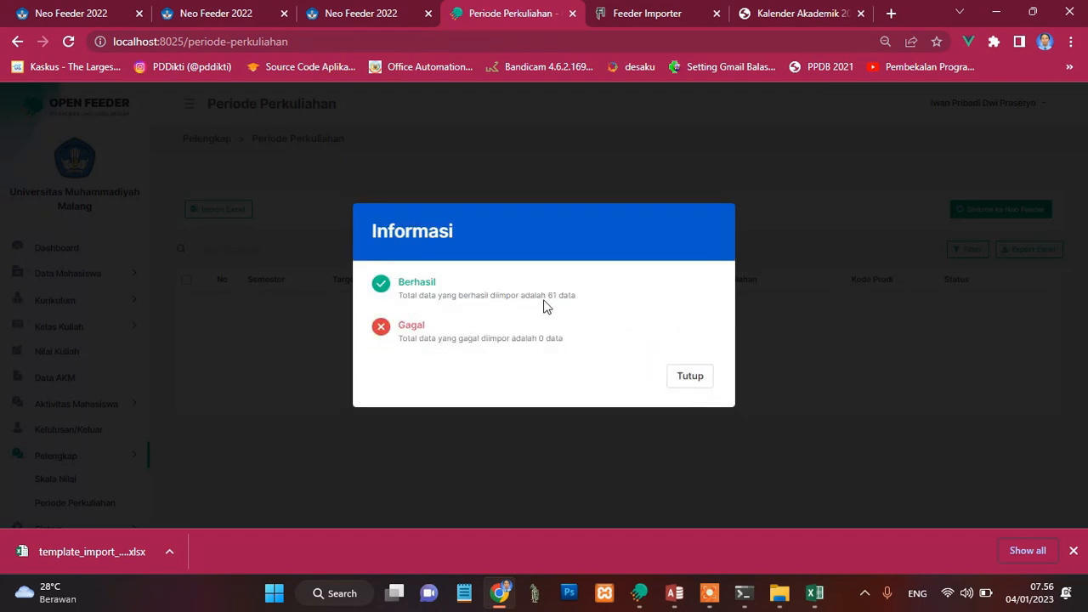
left_click_drag(550, 299, 571, 299)
left_click(693, 379)
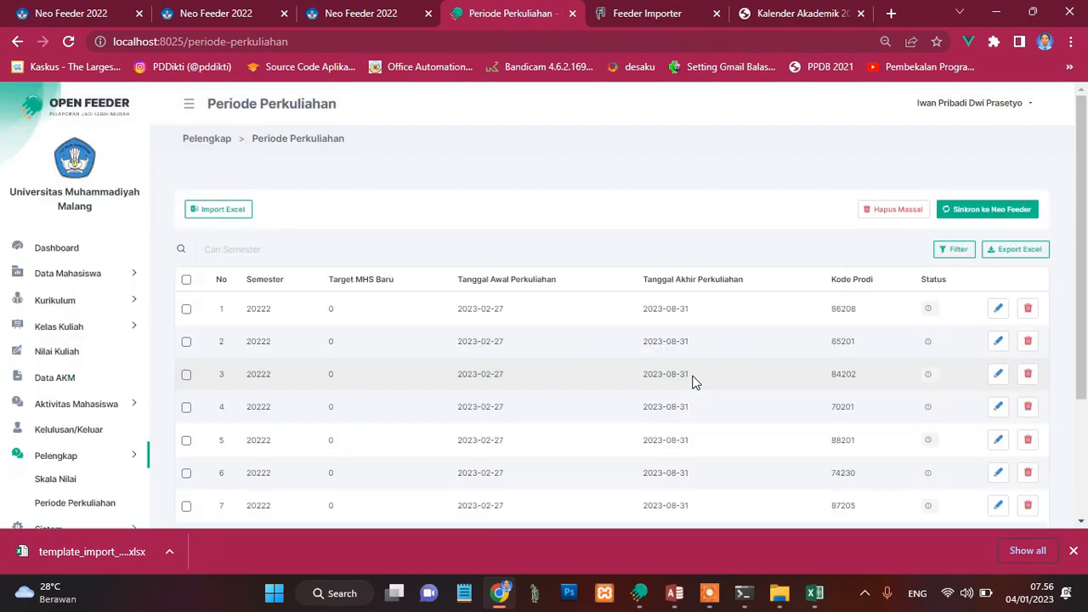
Step: Filter the Periode Perkuliahan list by the status Belum
left_click(952, 248)
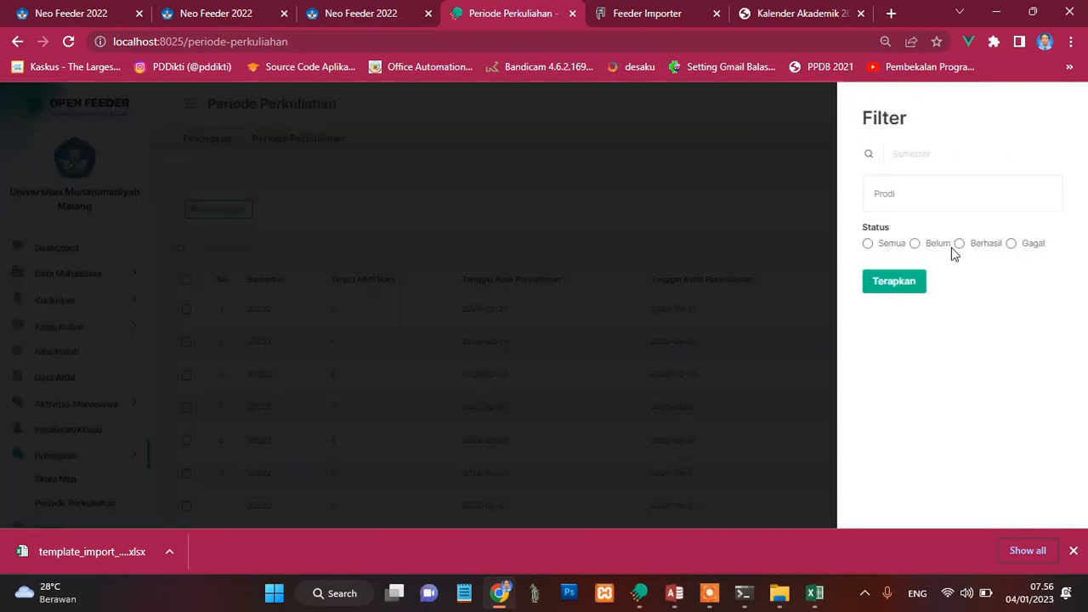
left_click(914, 245)
left_click(897, 286)
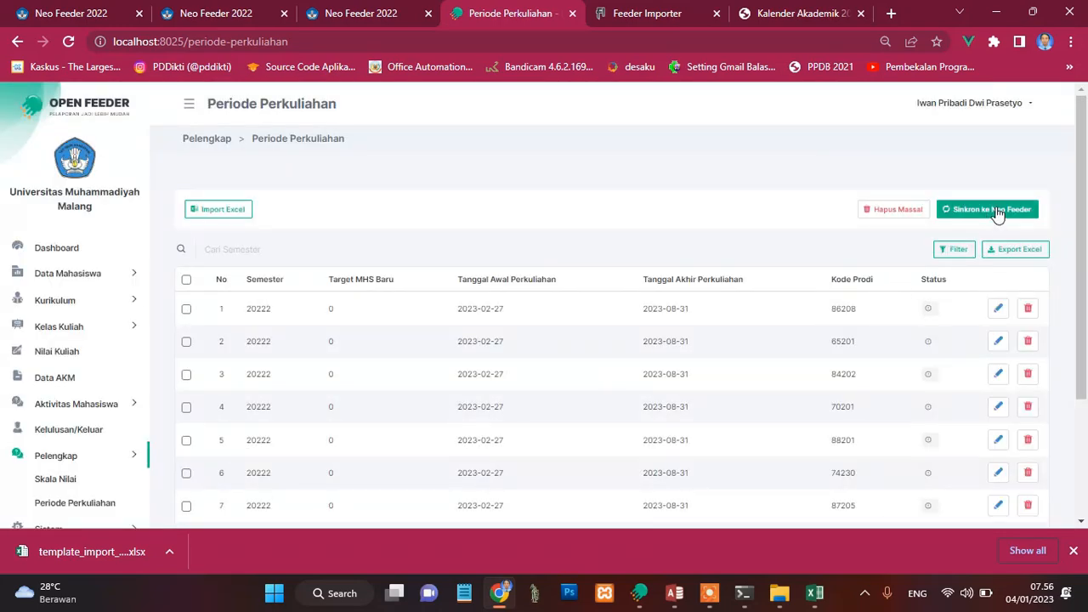
left_click(996, 210)
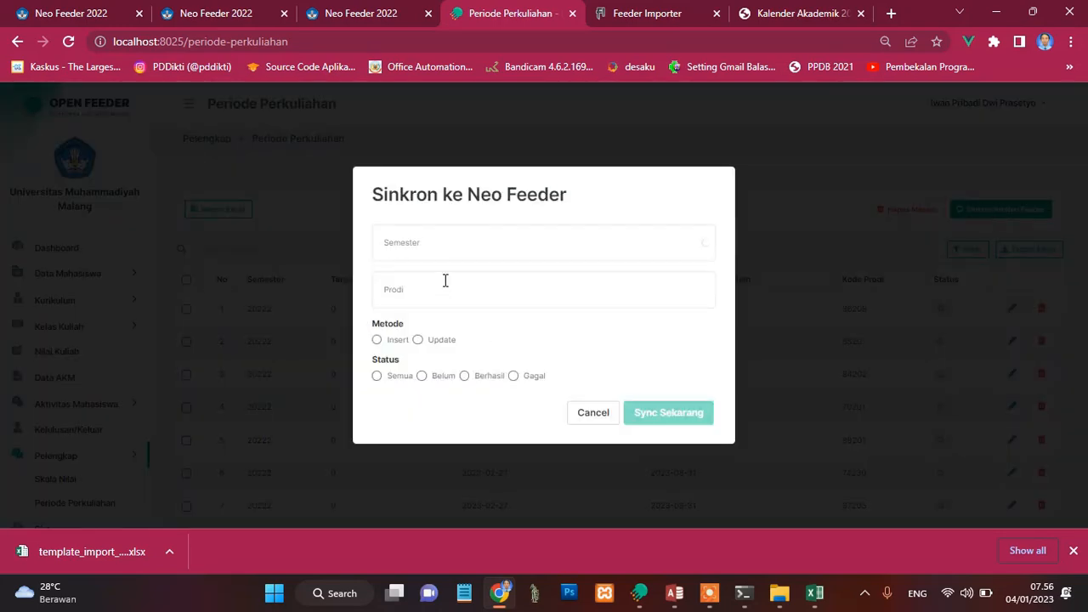
left_click(434, 251)
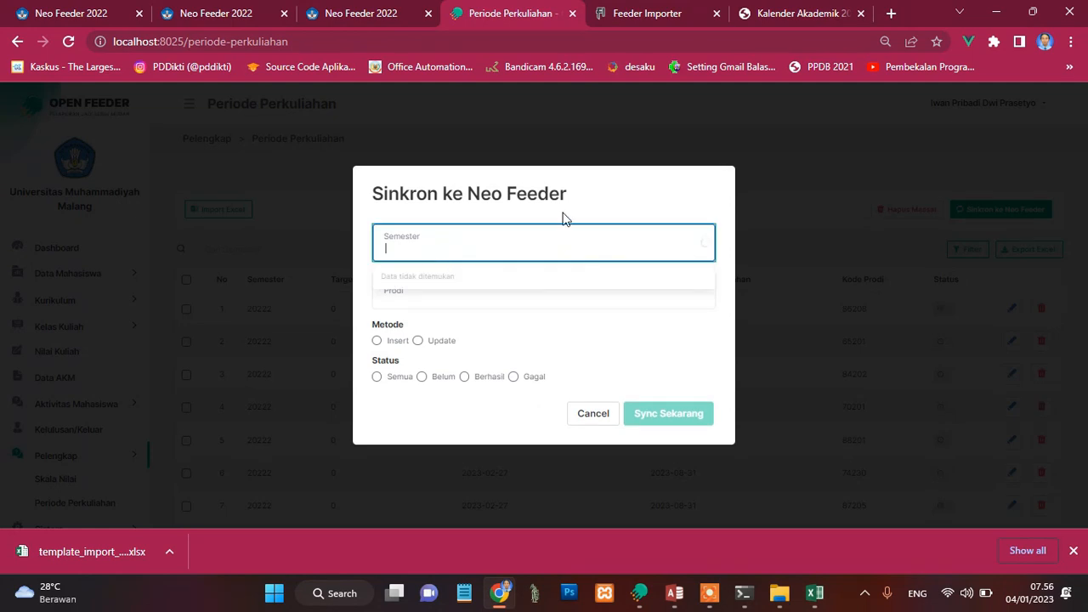
left_click(630, 191)
left_click(525, 244)
left_click(593, 414)
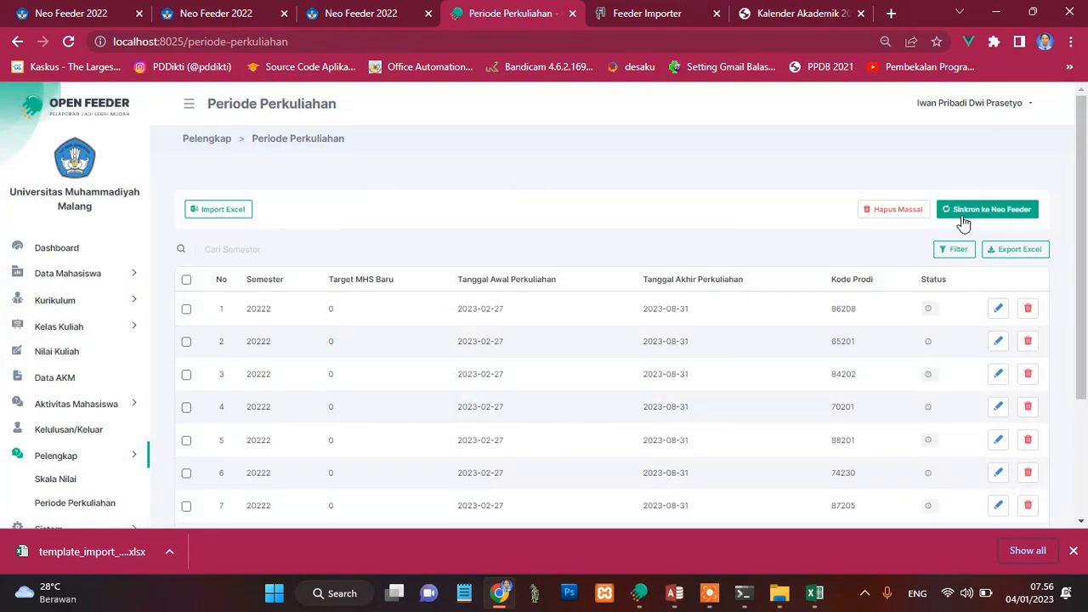
left_click(963, 209)
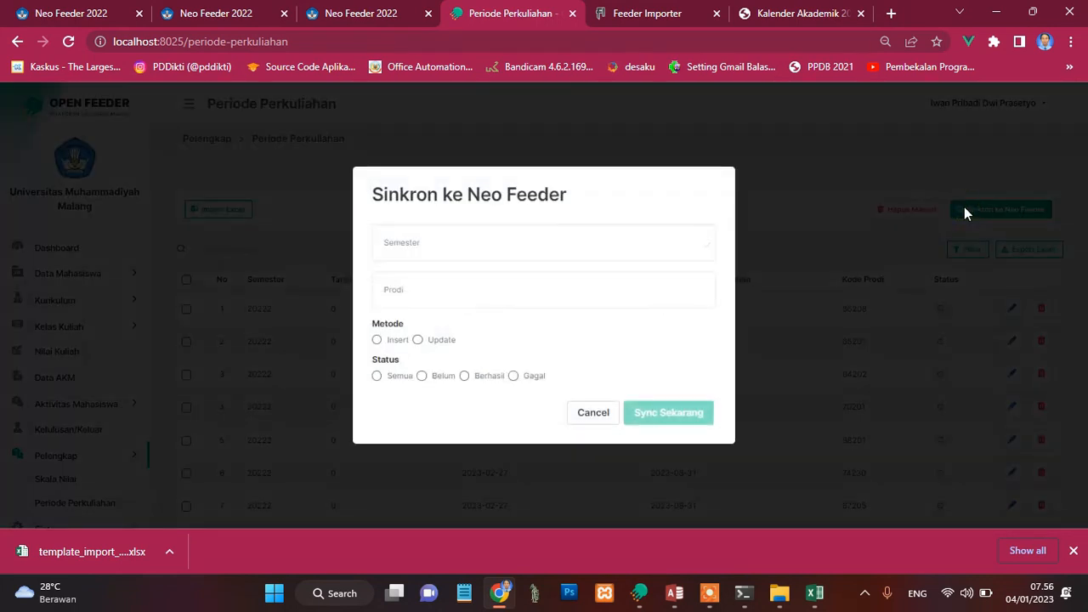
left_click(419, 244)
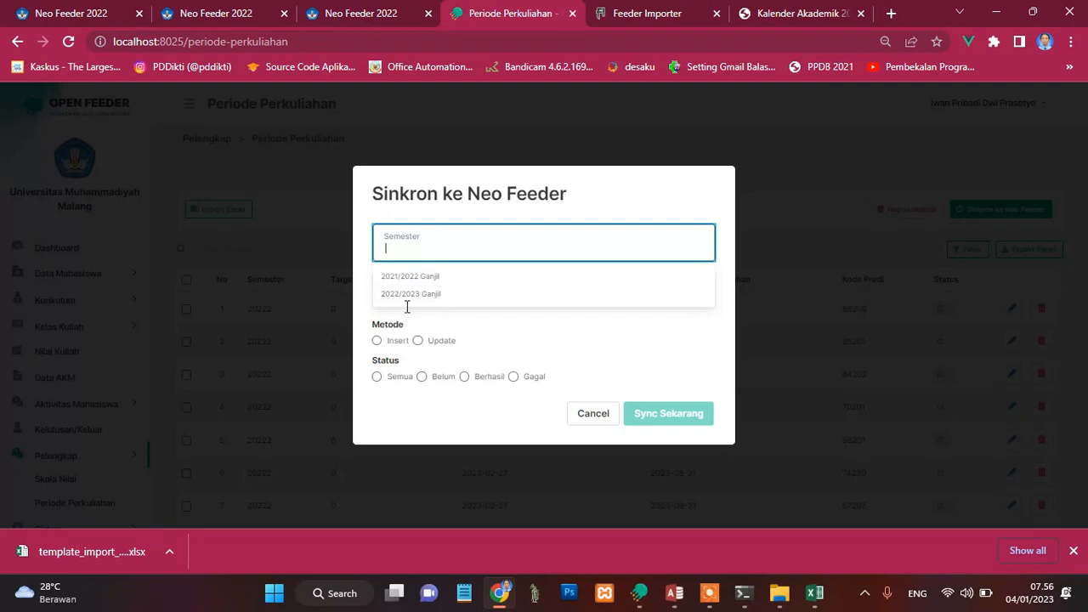
left_click(589, 204)
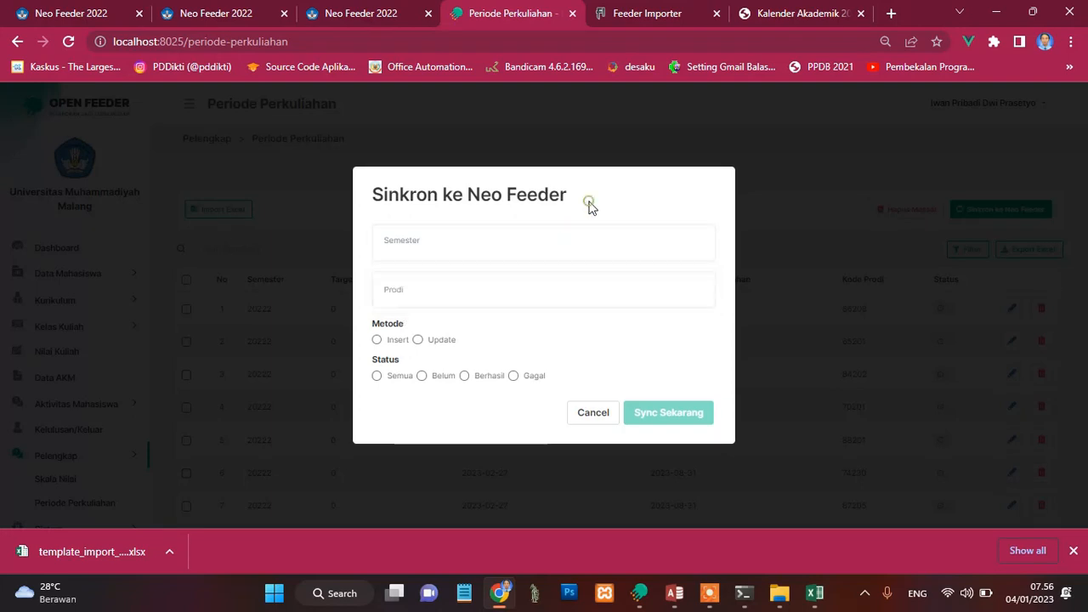
left_click(594, 413)
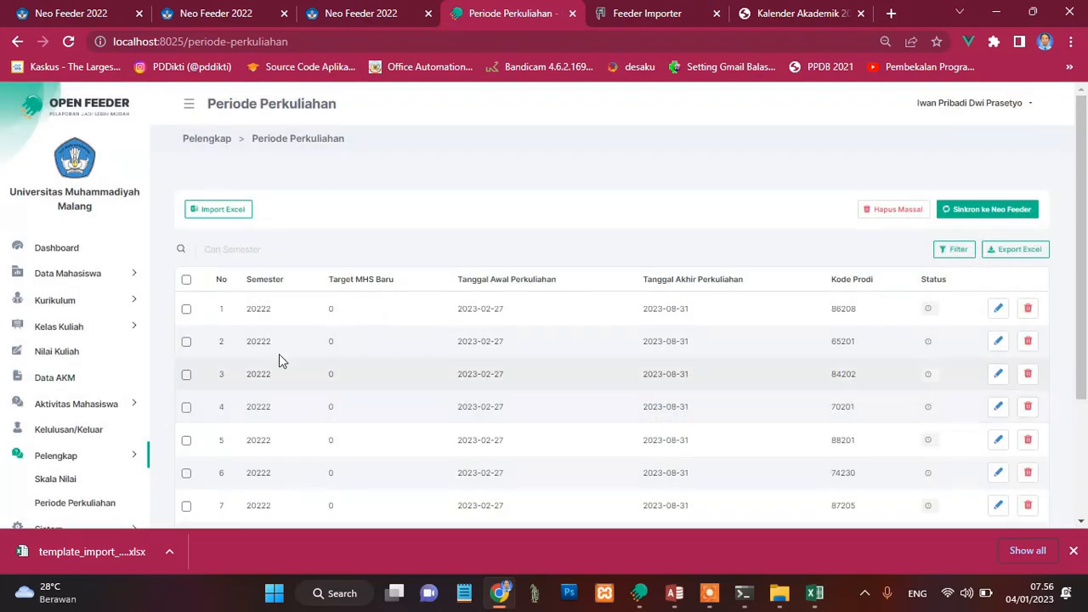
Step: Synchronise the lecture periods to Neo Feeder with method Insert and status Belum, expand the failure details and close the summary
left_click(976, 214)
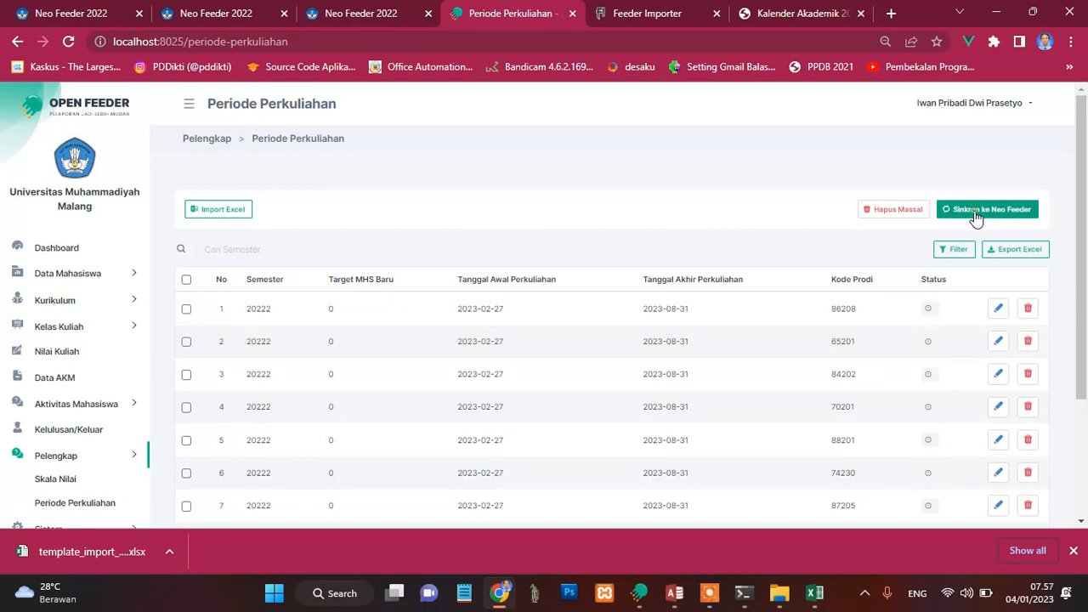
left_click(397, 250)
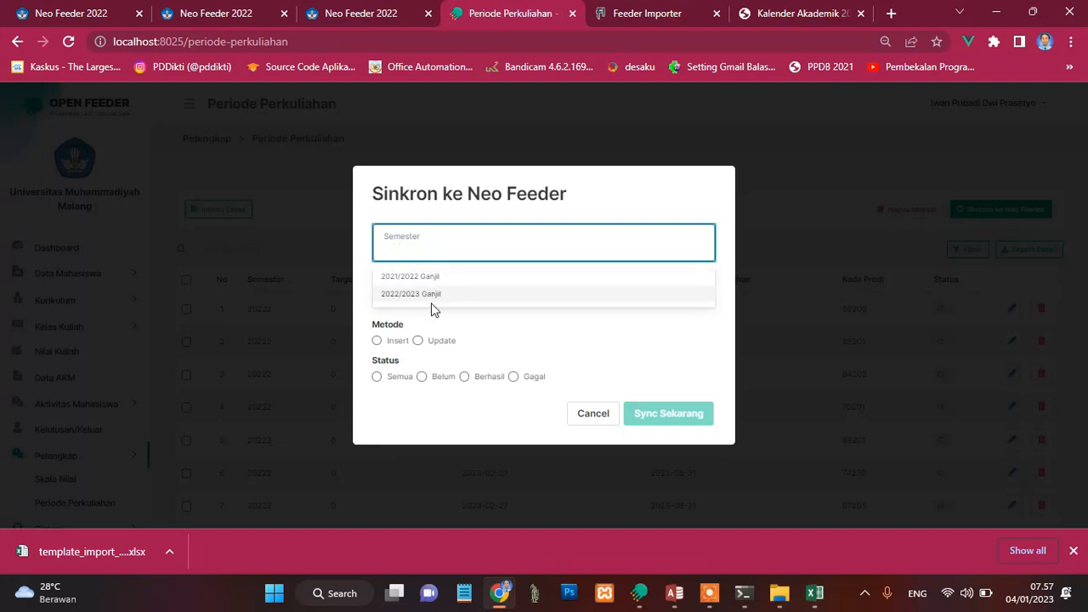
left_click(446, 322)
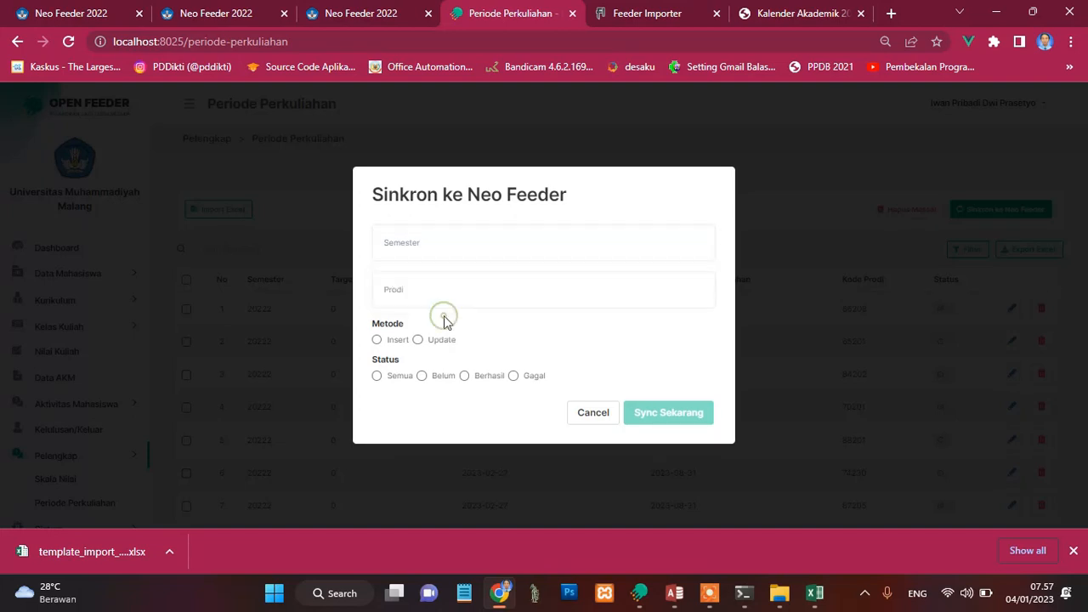
left_click(432, 252)
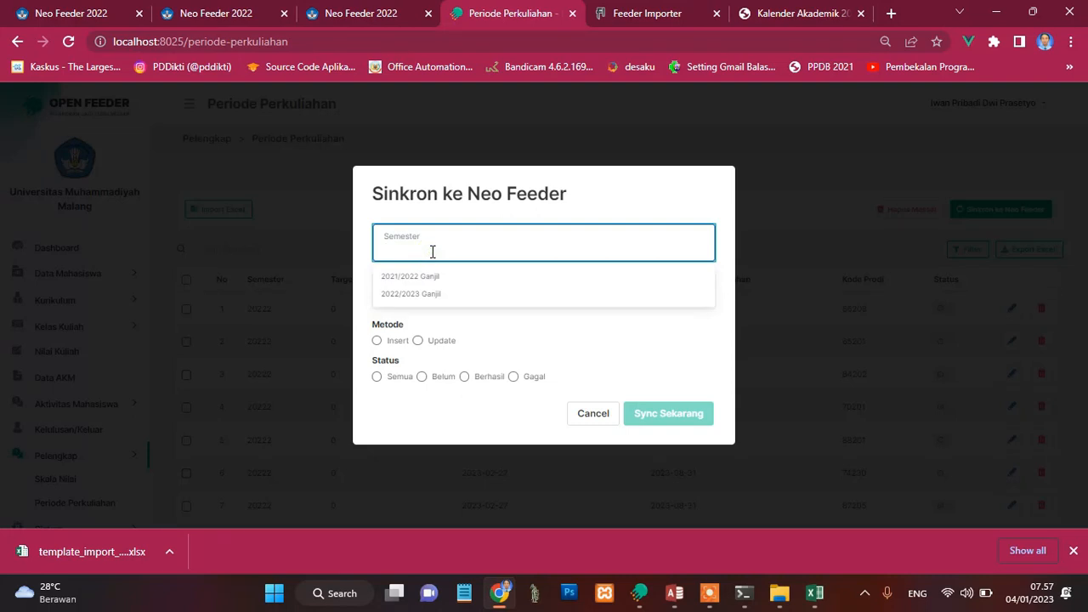
left_click(513, 321)
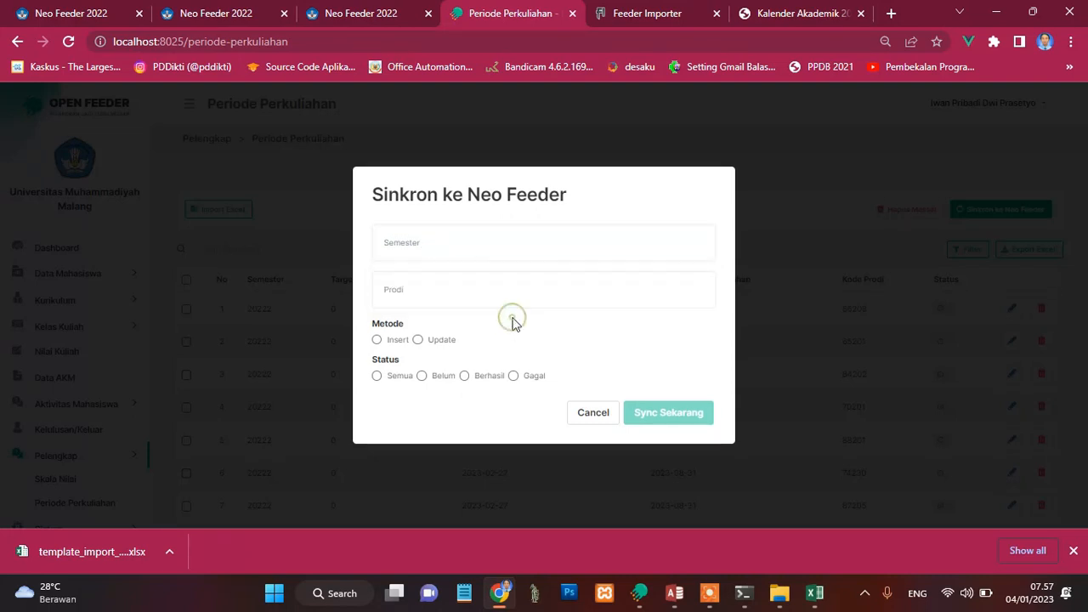
left_click(378, 340)
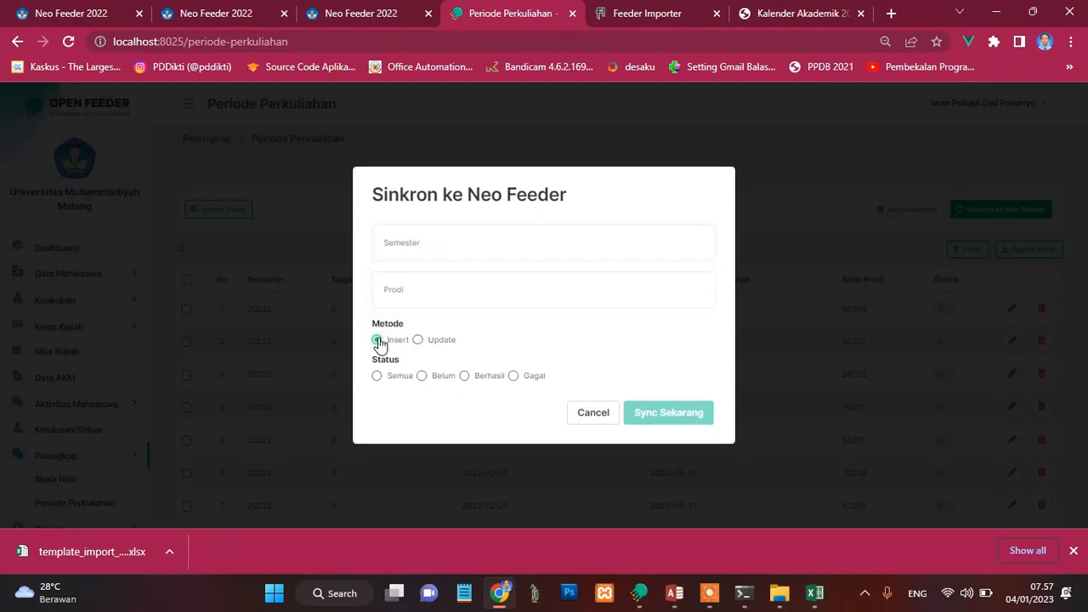
left_click(423, 376)
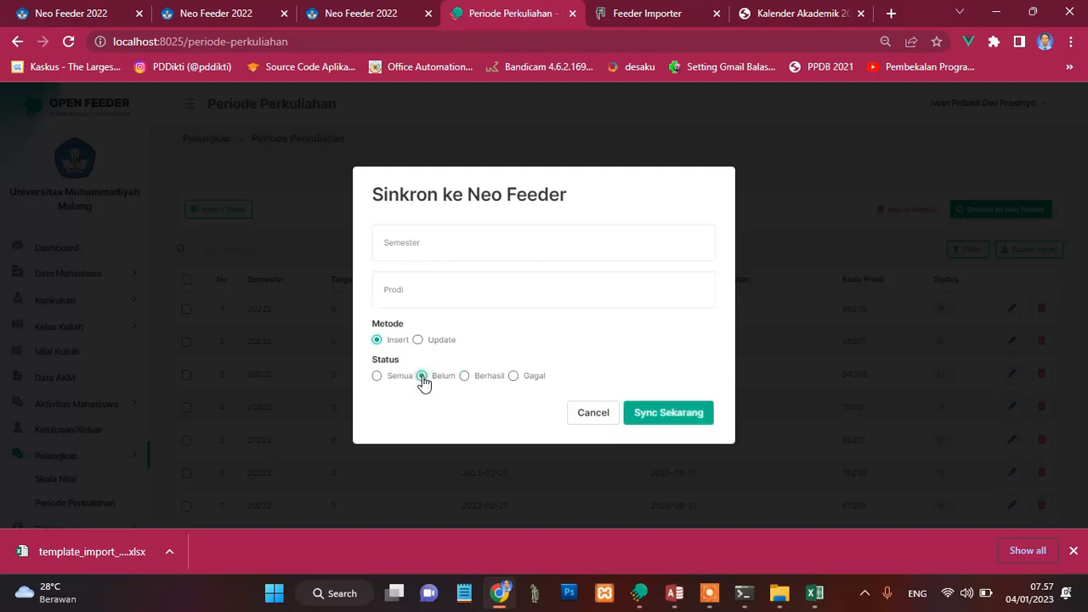
left_click(656, 414)
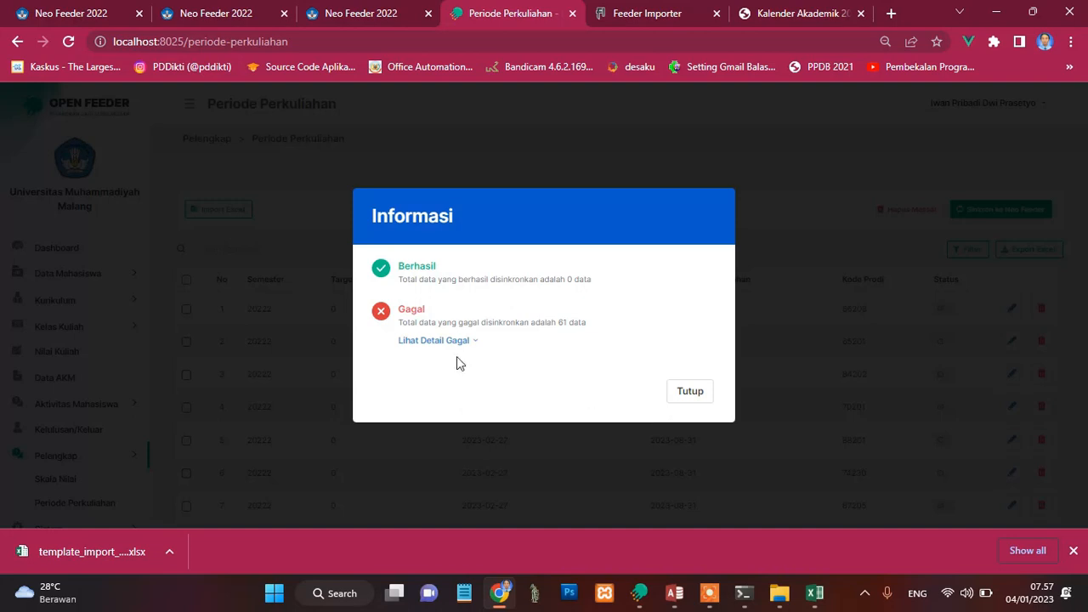
left_click(437, 340)
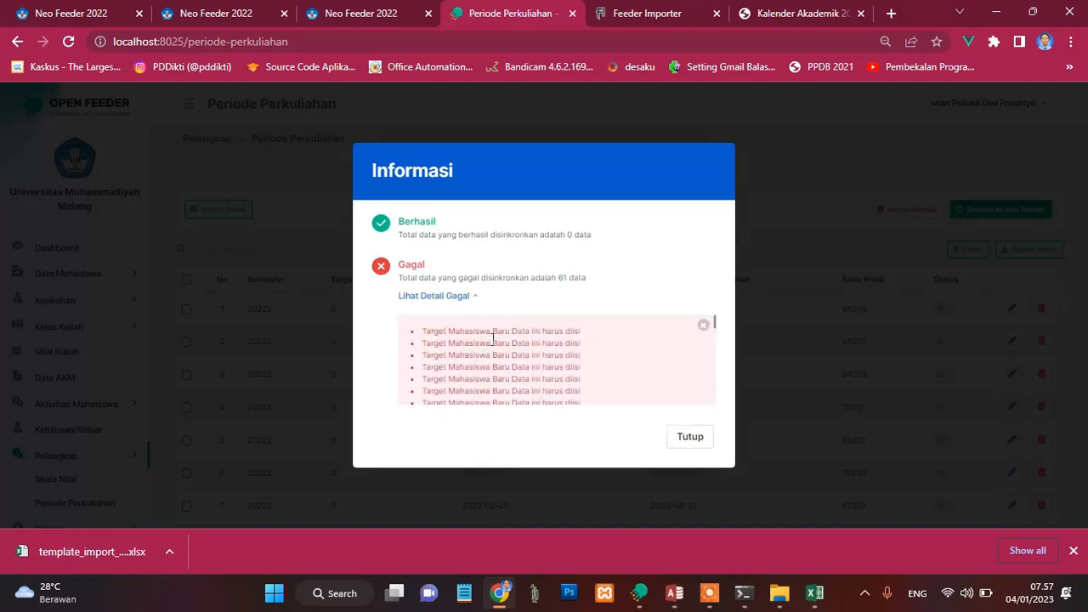
left_click(699, 437)
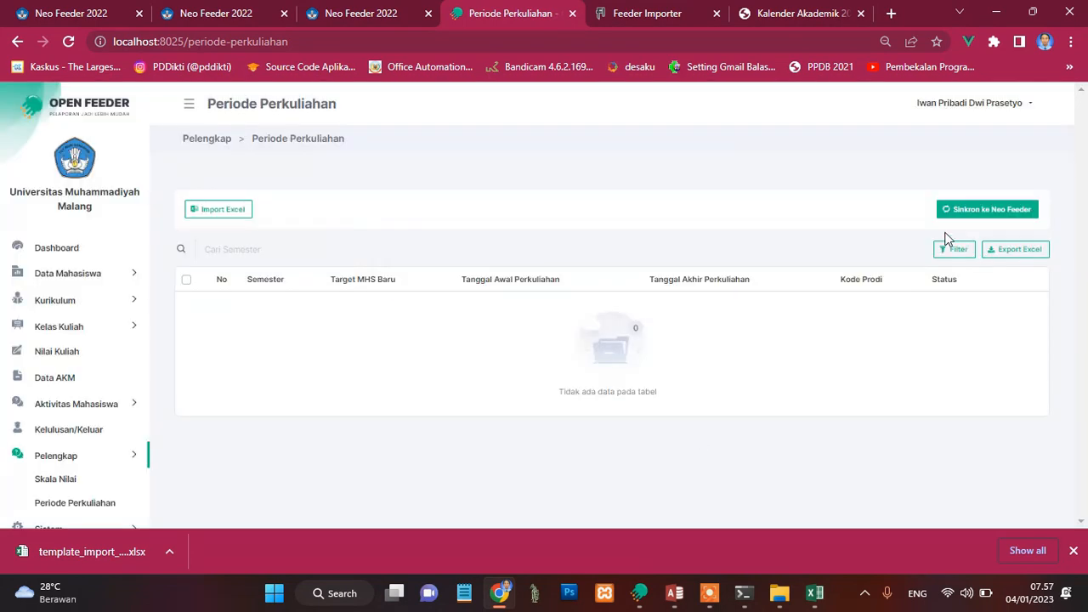
Step: Filter the Periode Perkuliahan list by the status Gagal
left_click(957, 255)
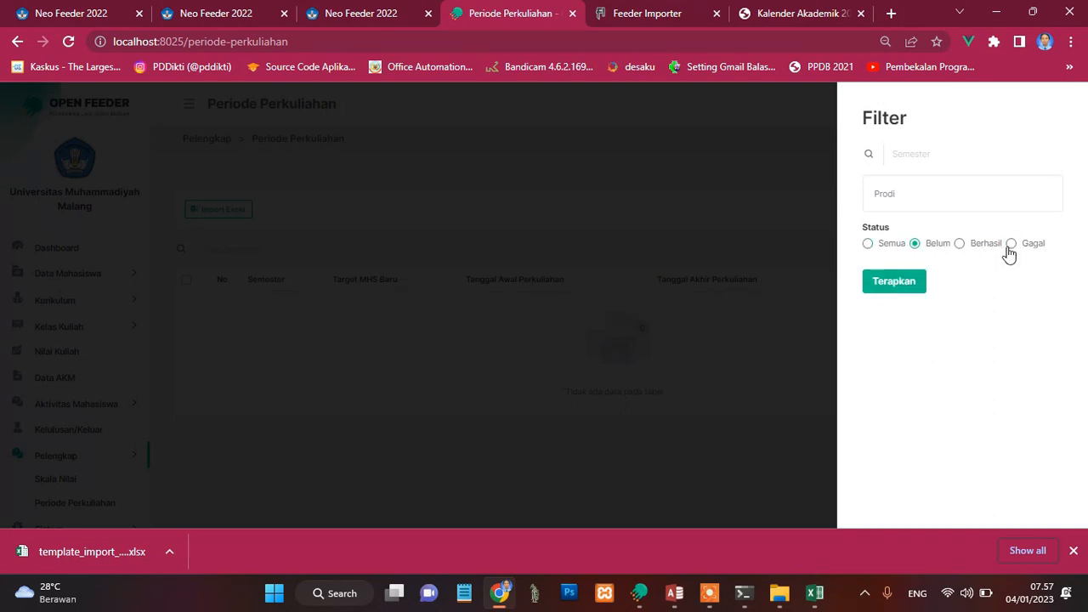
left_click(1010, 244)
left_click(914, 283)
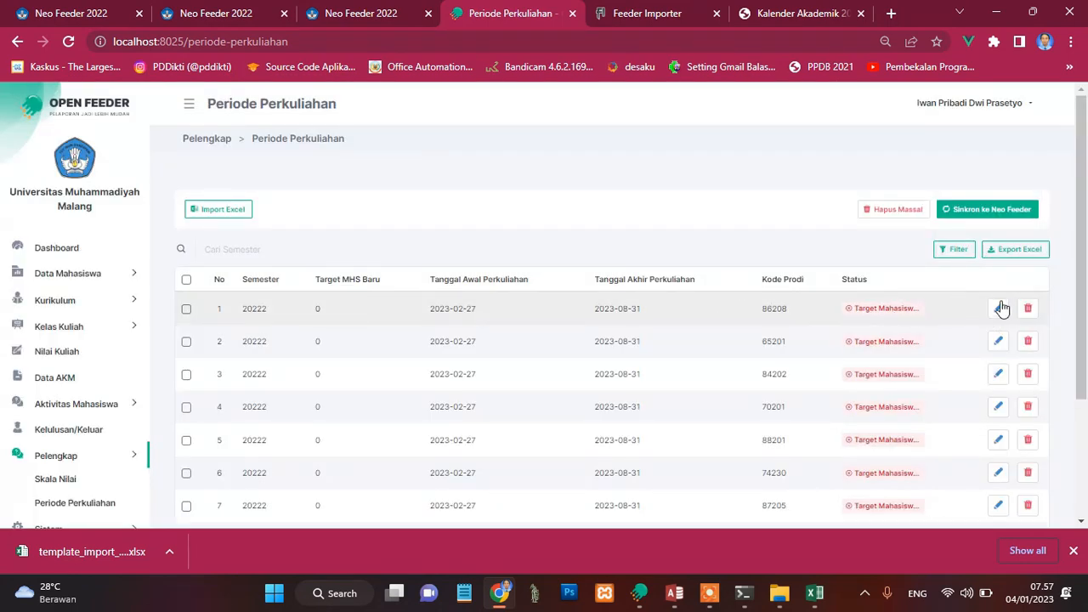
Step: Open the period of Prodi 86208, submit it with Jumlah Target Mahasiswa Baru 0, and return to the Periode Perkuliahan list
left_click(1000, 310)
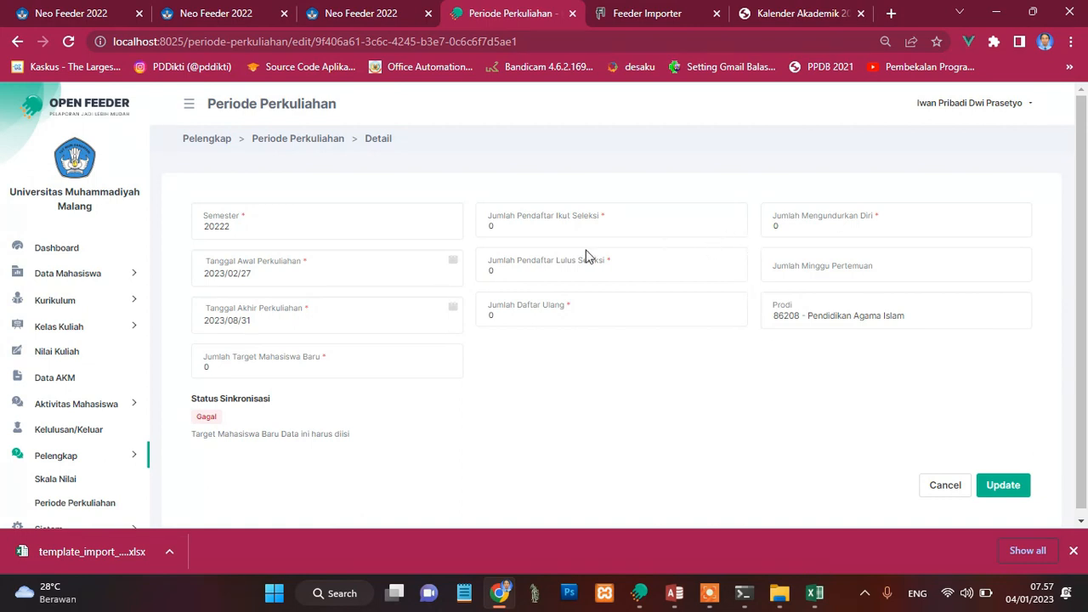
left_click(294, 375)
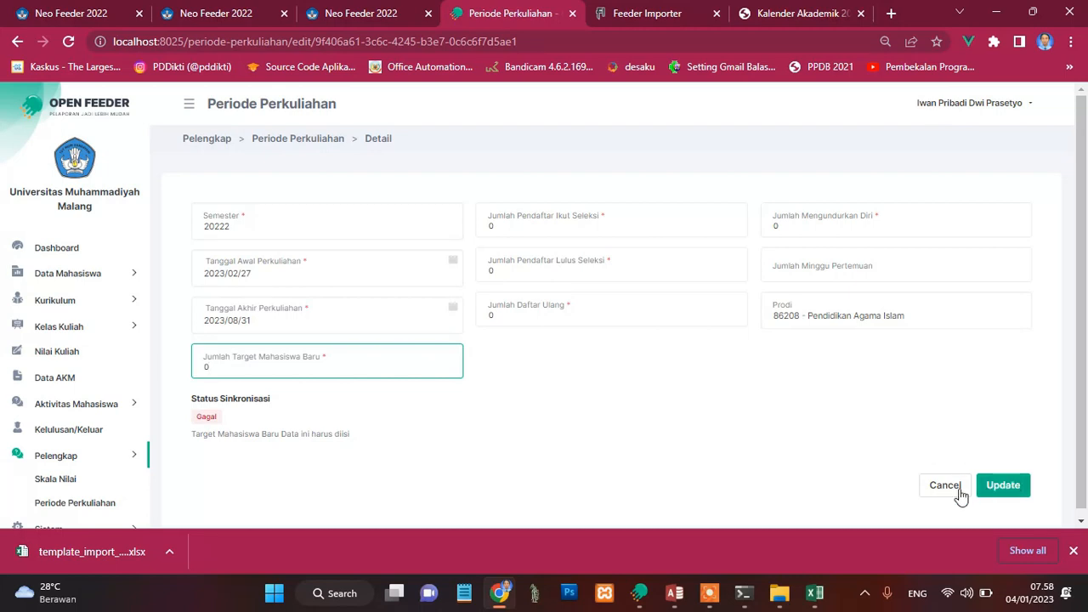
left_click(1003, 487)
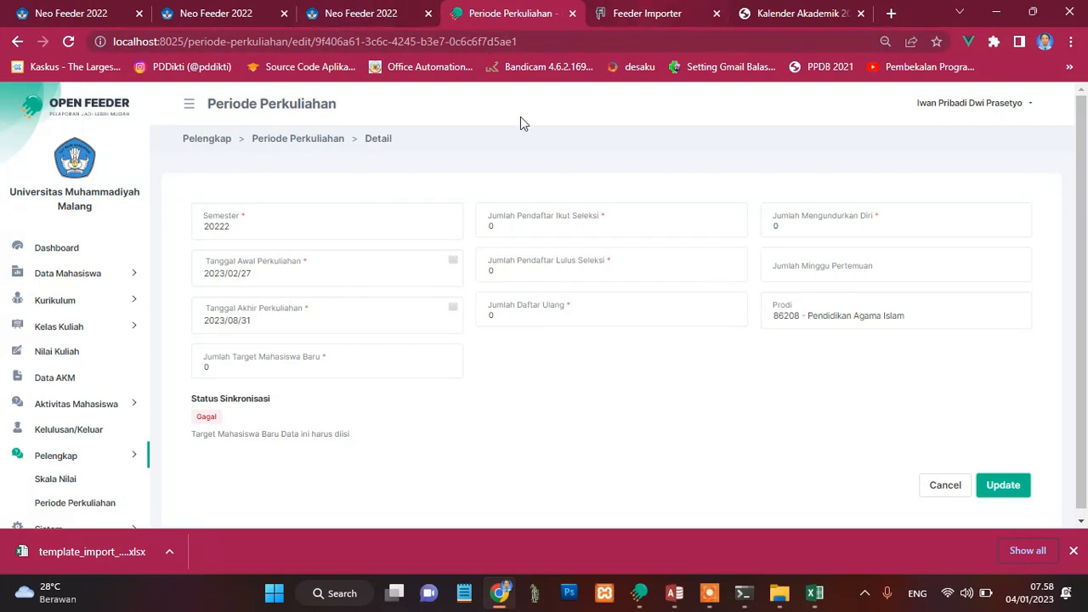
left_click(77, 502)
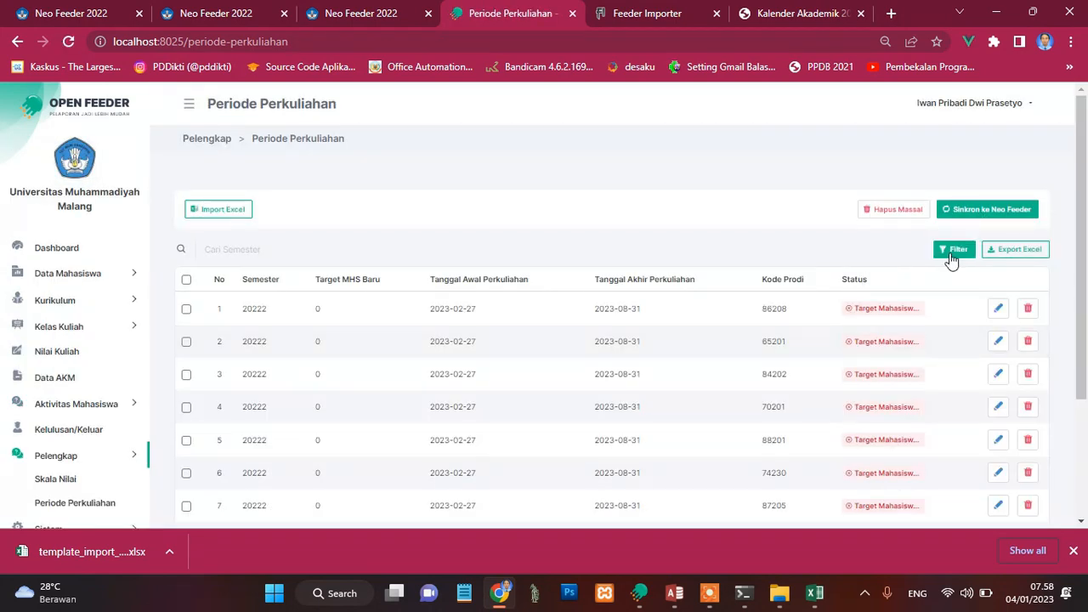
Step: Synchronise the lecture periods to Neo Feeder again with method Insert and status Gagal, and close the result summary
left_click(1000, 213)
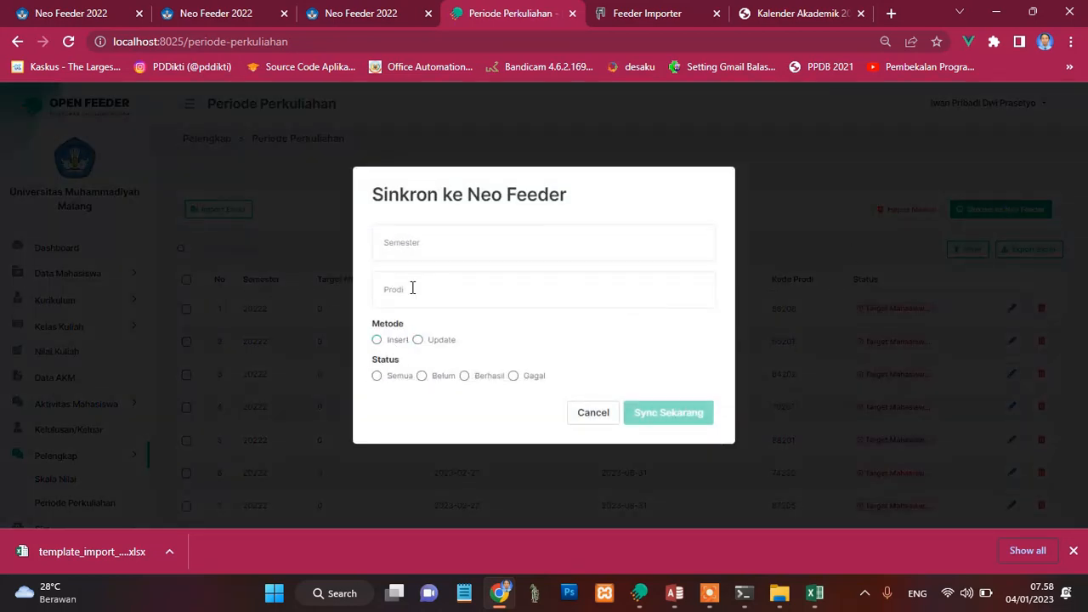
left_click(418, 240)
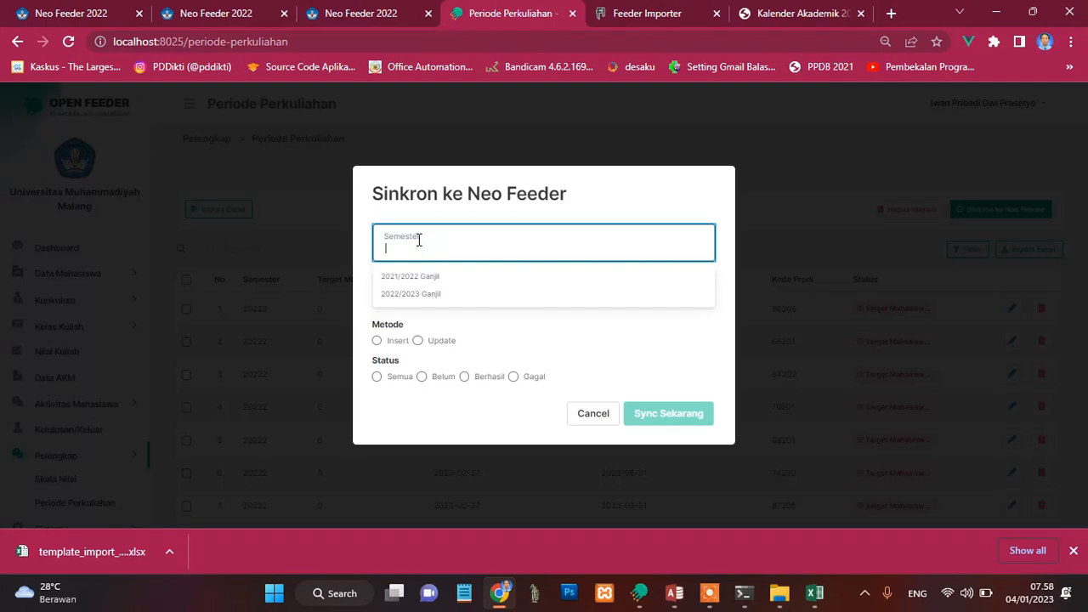
left_click(486, 199)
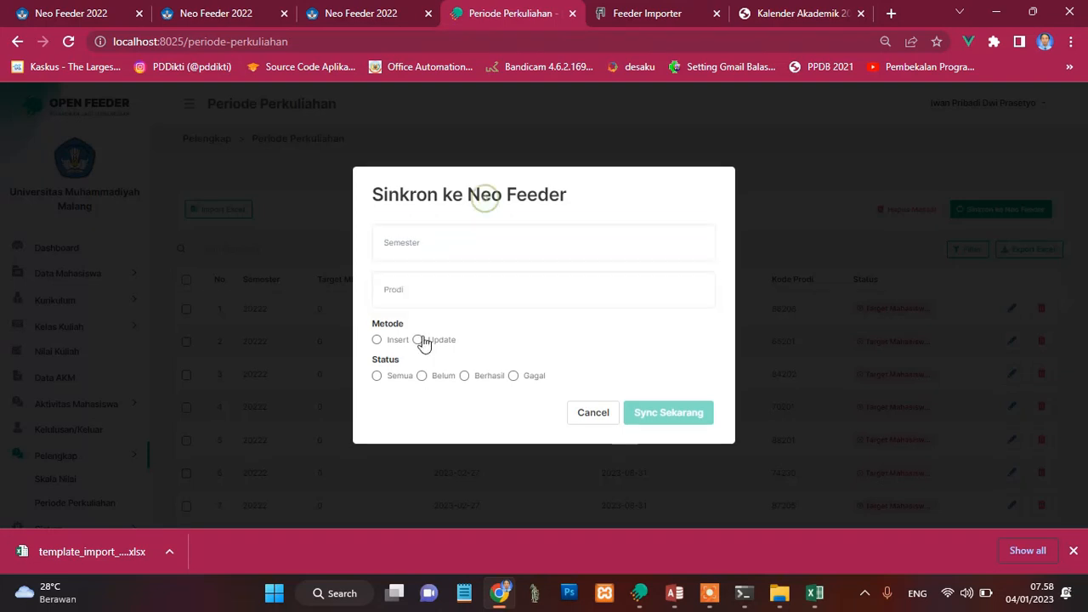
left_click(377, 340)
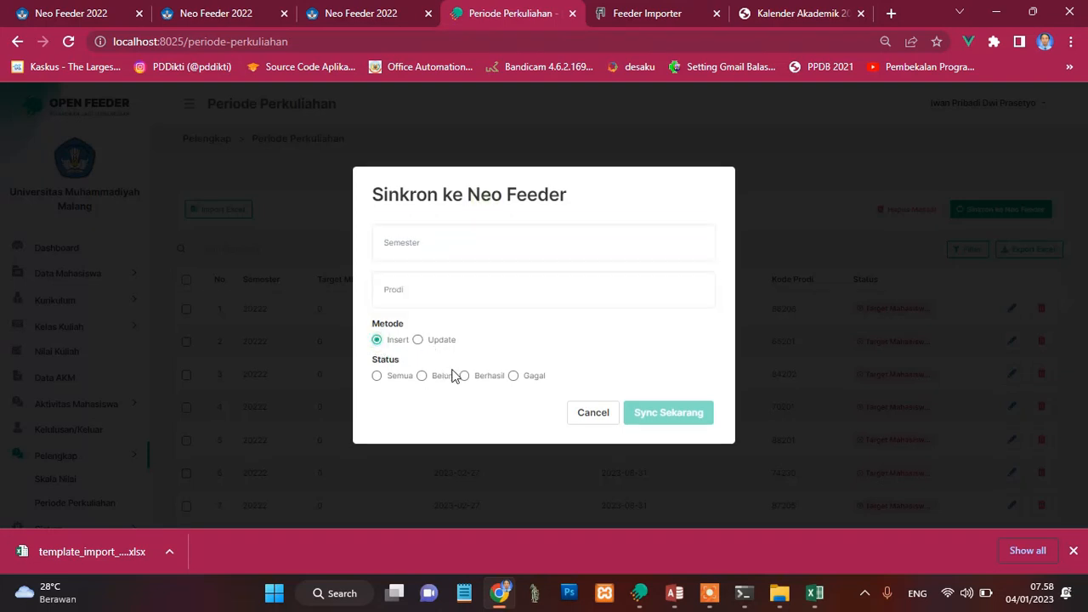
left_click(515, 377)
left_click(674, 413)
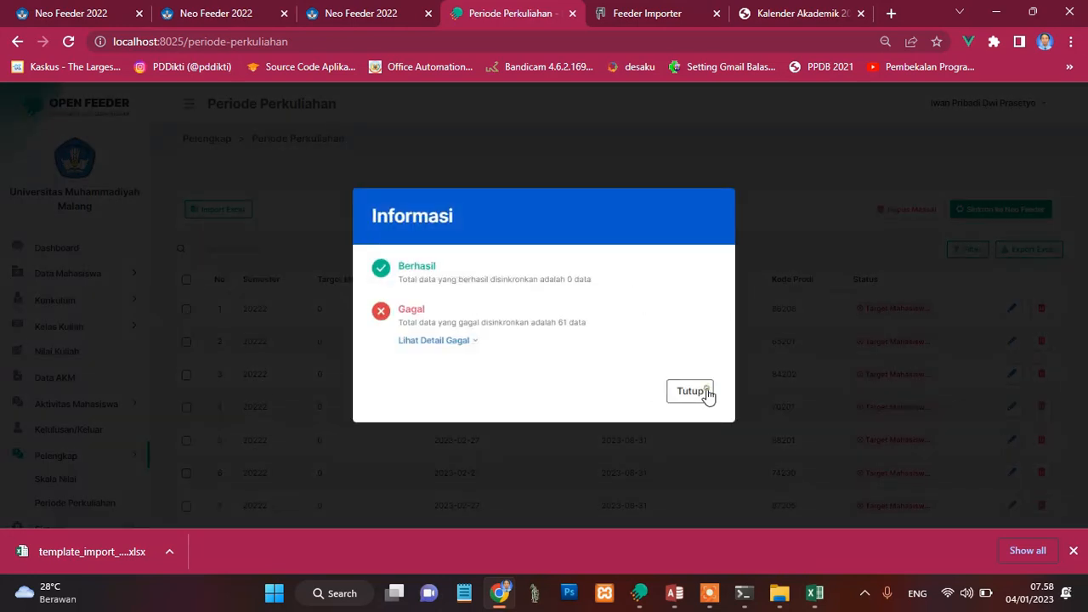
left_click(702, 390)
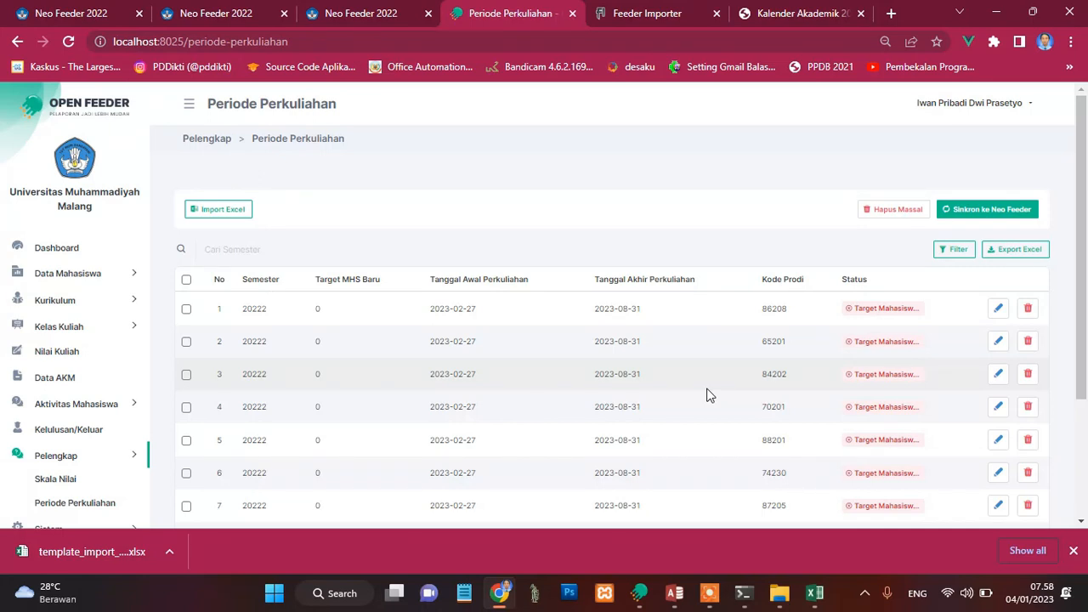
Step: Switch to Feeder Importer and download the sample Excel template for Periode Perkuliahan
left_click(650, 14)
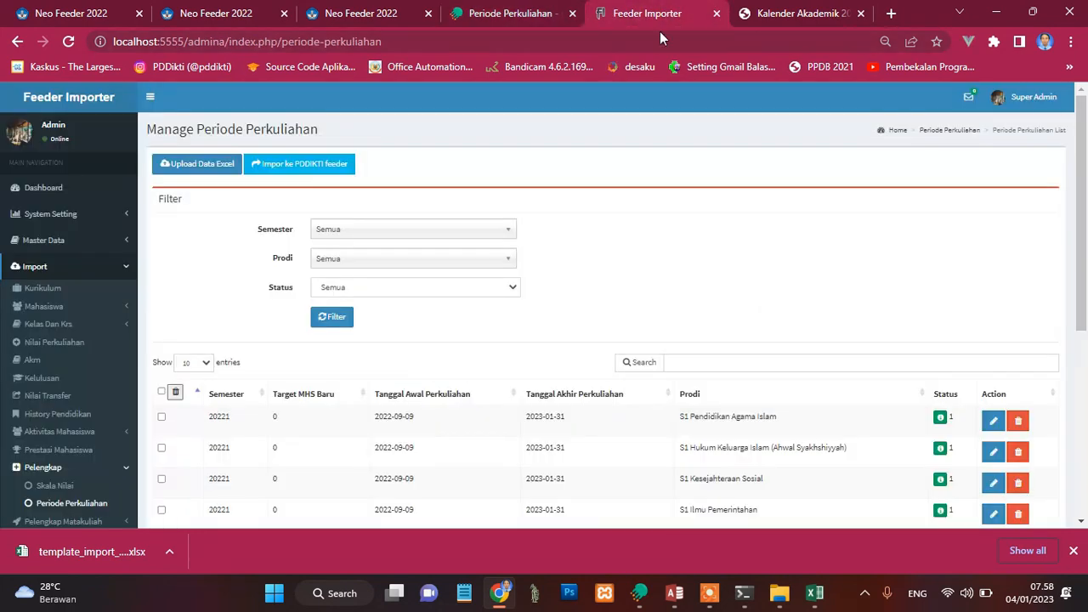
left_click(200, 168)
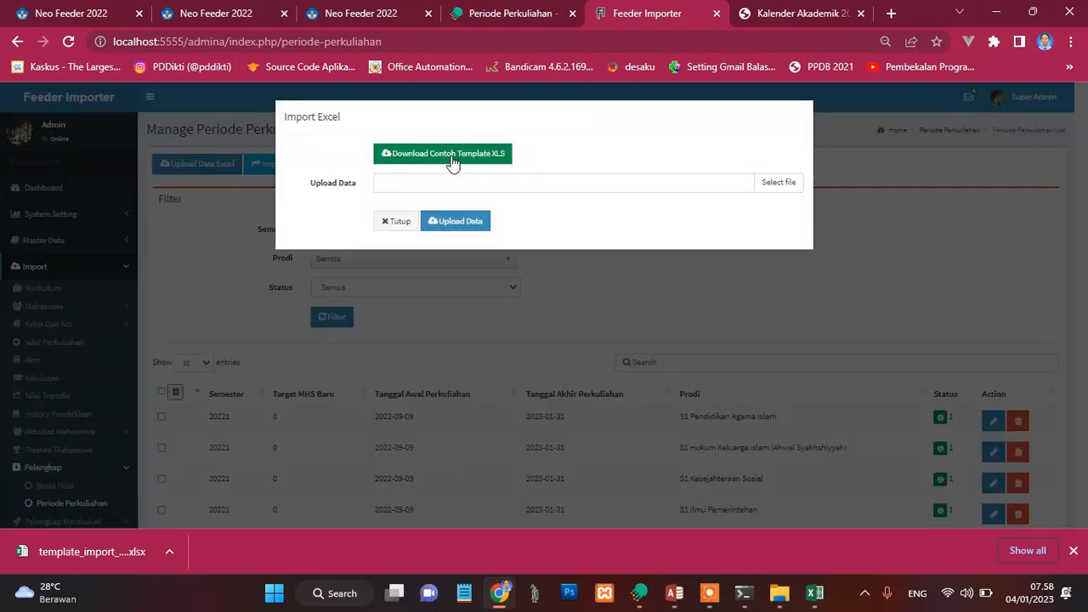
left_click(448, 157)
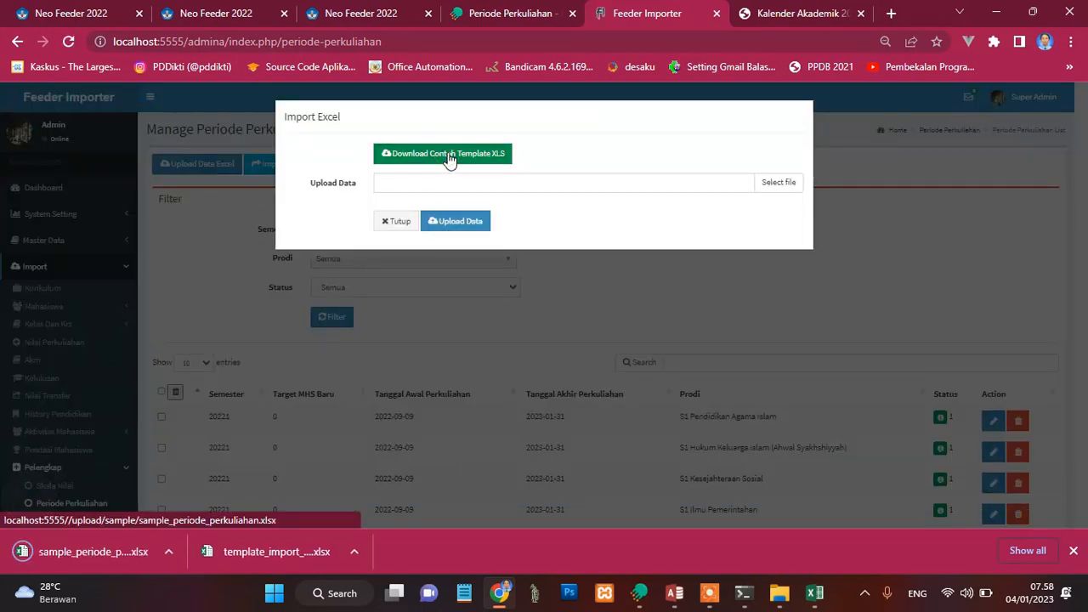
Step: Show the downloaded sample_periode_perkuliahan file in the Downloads folder and refresh the folder view
left_click(171, 551)
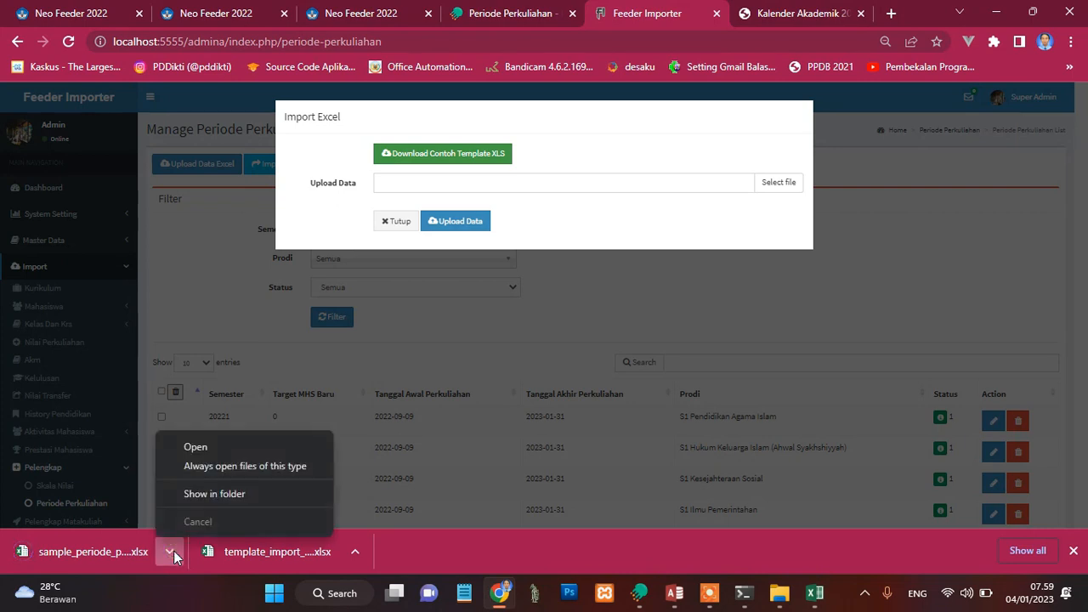
left_click(210, 499)
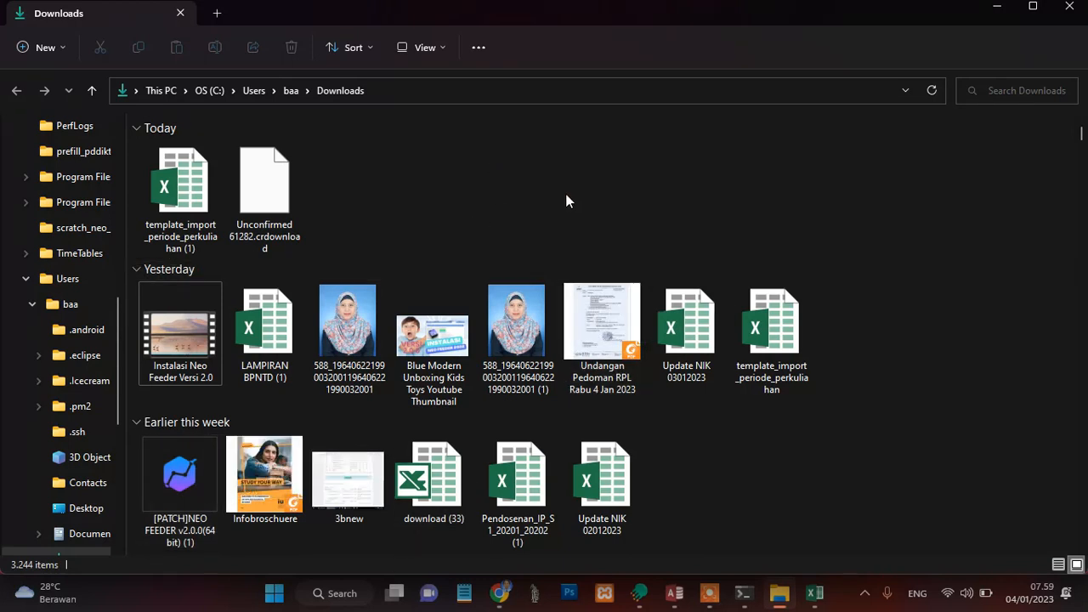
right_click(498, 170)
left_click(554, 330)
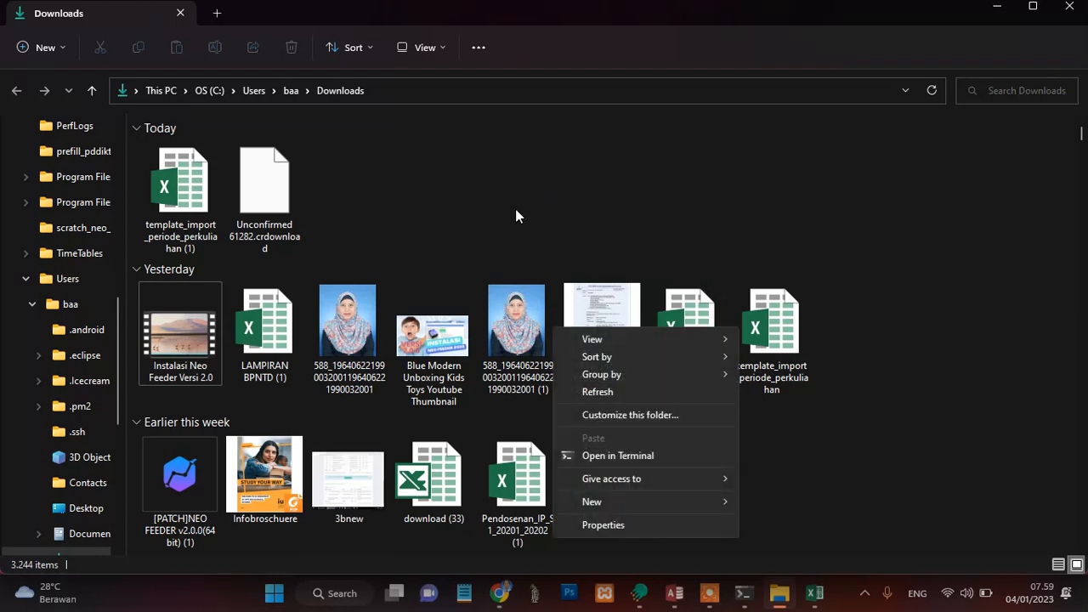
left_click(587, 392)
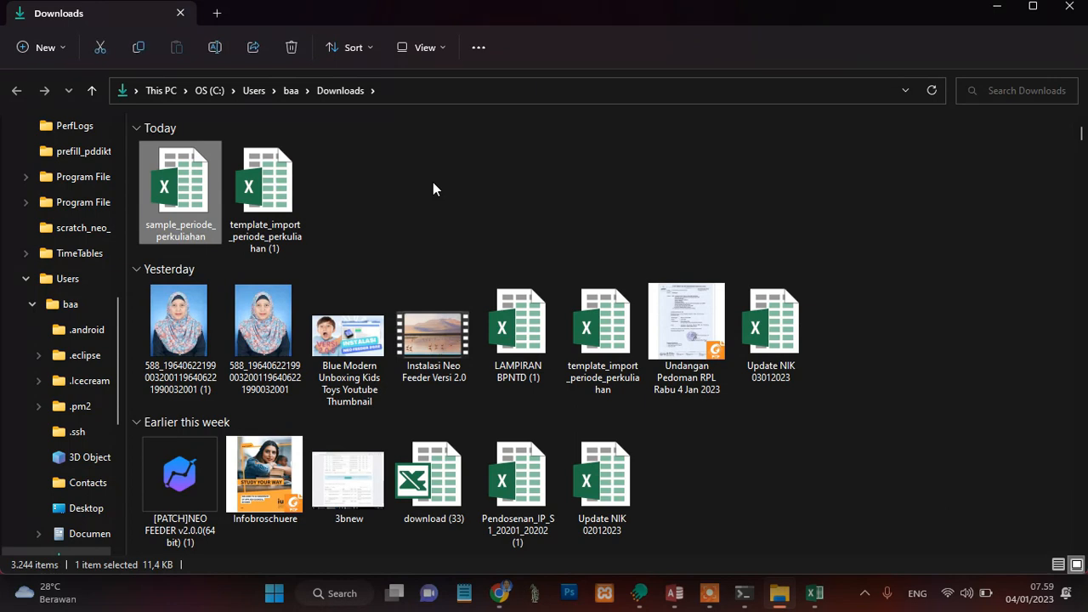
left_click(393, 188)
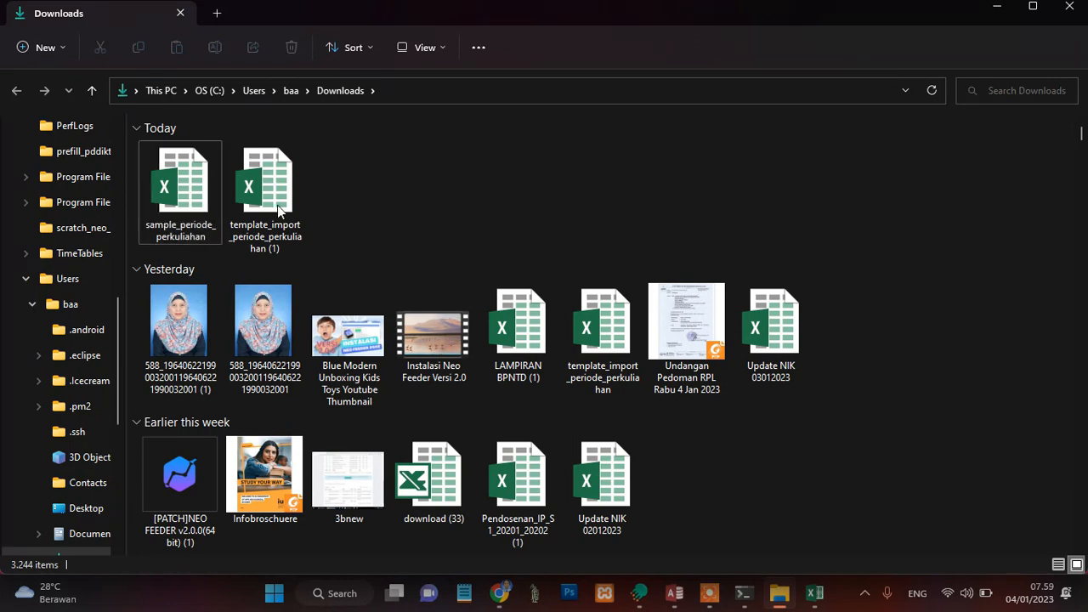
Step: Open the sample_periode_perkuliahan workbook, review its columns through Kode Prodi, and select the first cell below the sample record
double_click(194, 199)
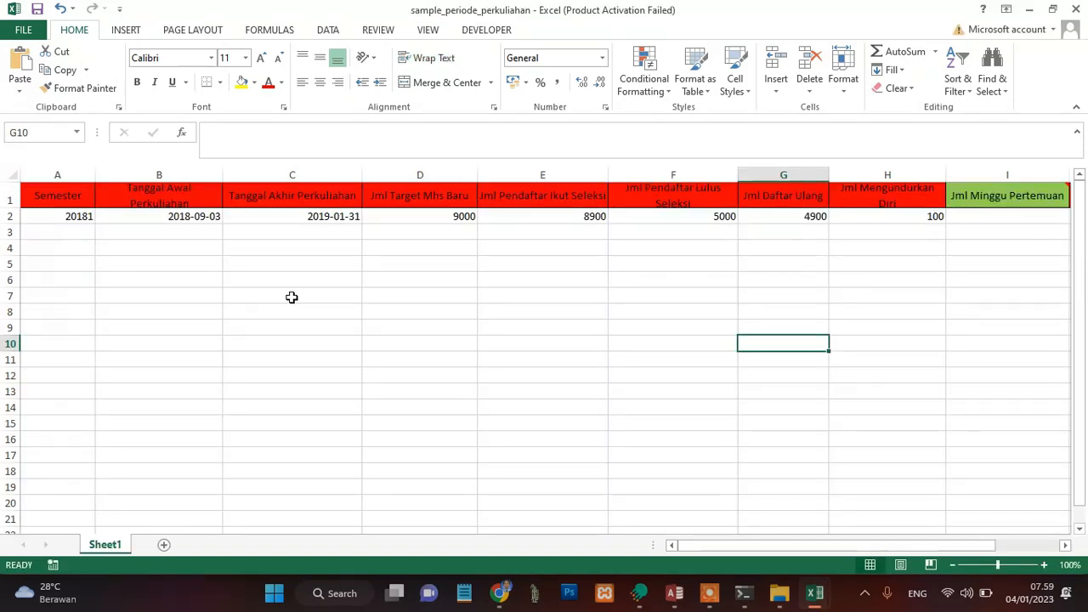
left_click(404, 263)
key("Up")
key("Up")
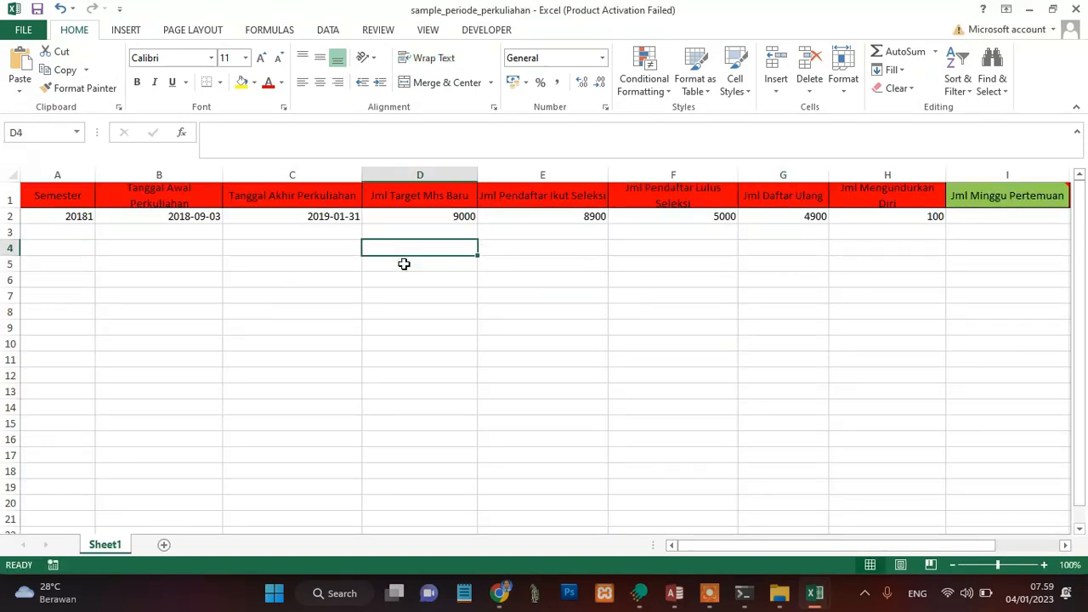
key("Right")
key("Right")
key("Right")
key("Right")
key("Right")
key("Right")
key("Right")
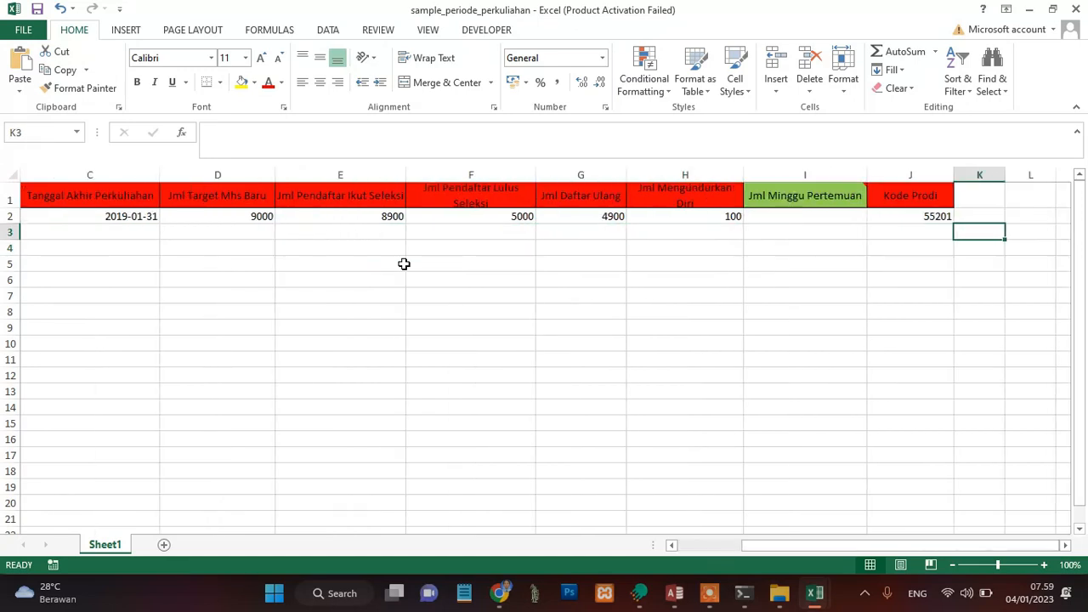
key("Left")
key("Home")
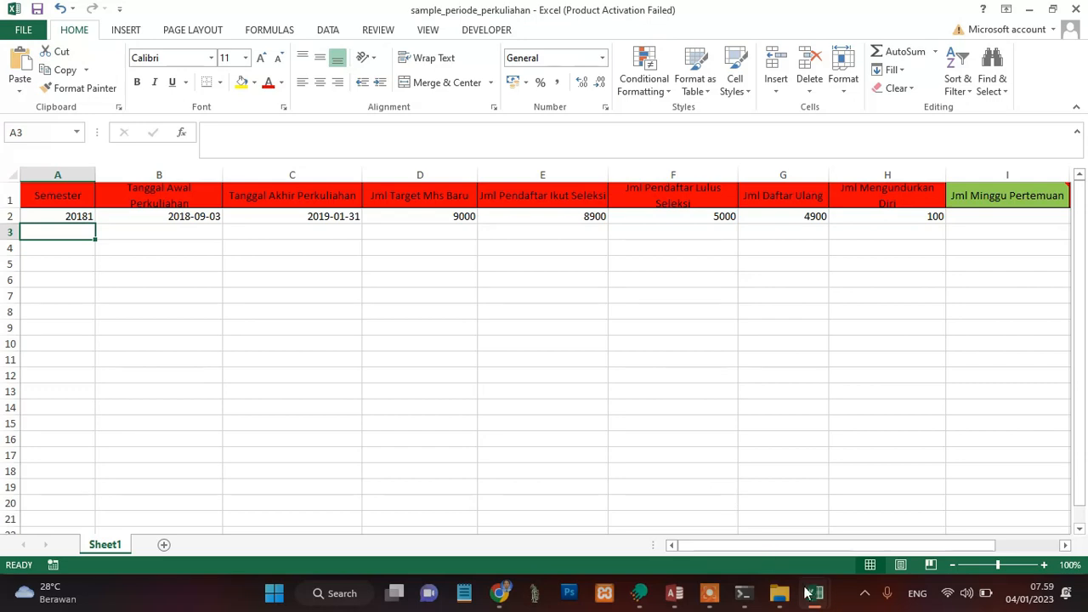
Step: Copy the selected QuerySettingPeriode20222 records from Access and paste them into sample_periode_perkuliahan in Excel, starting at cell A3
left_click(675, 595)
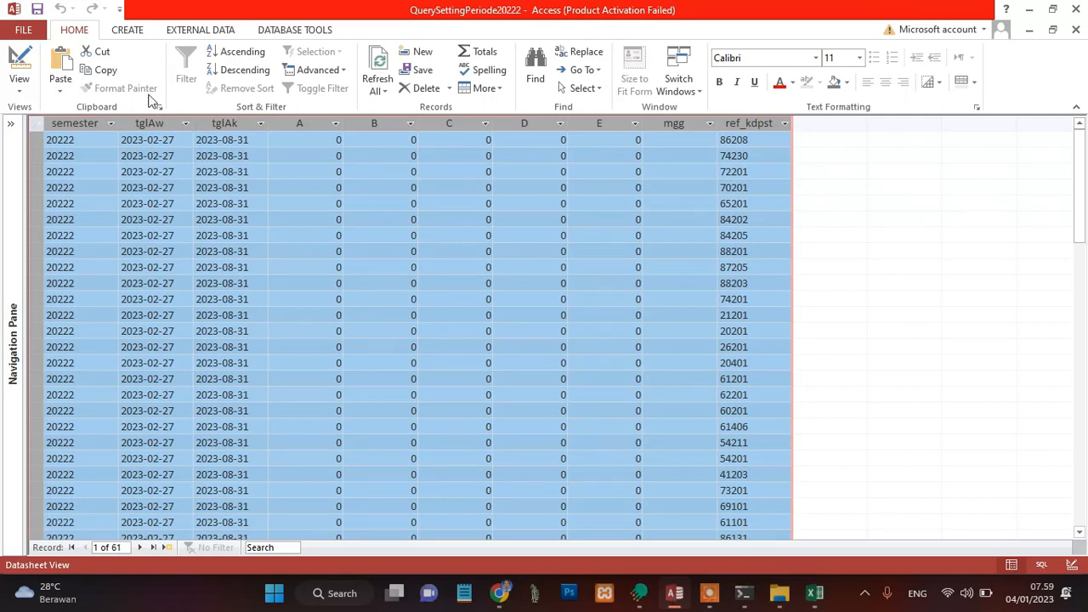
left_click(99, 70)
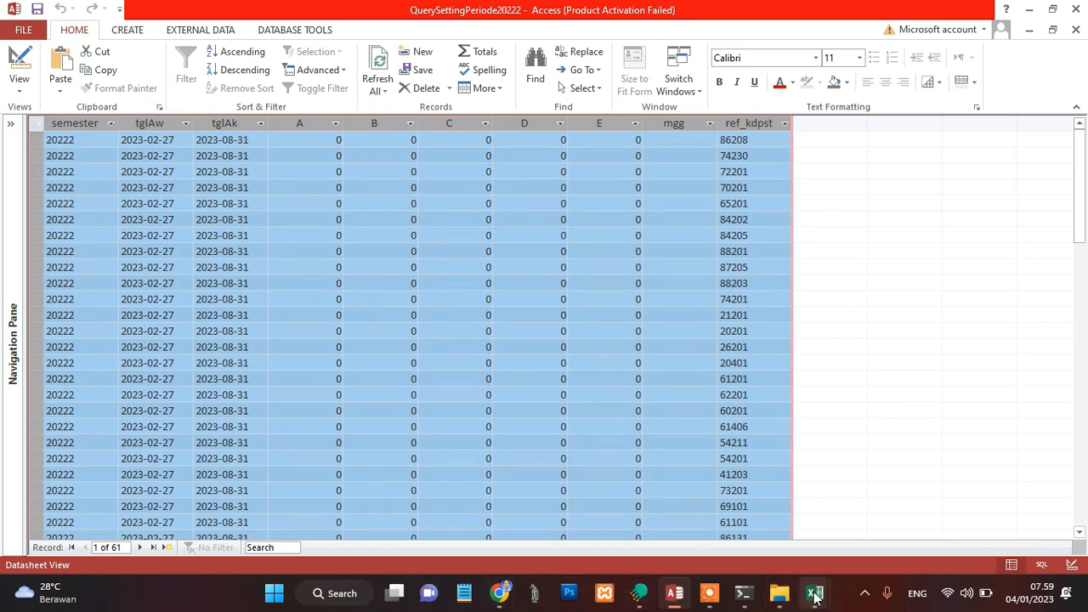
mouse_move(814, 595)
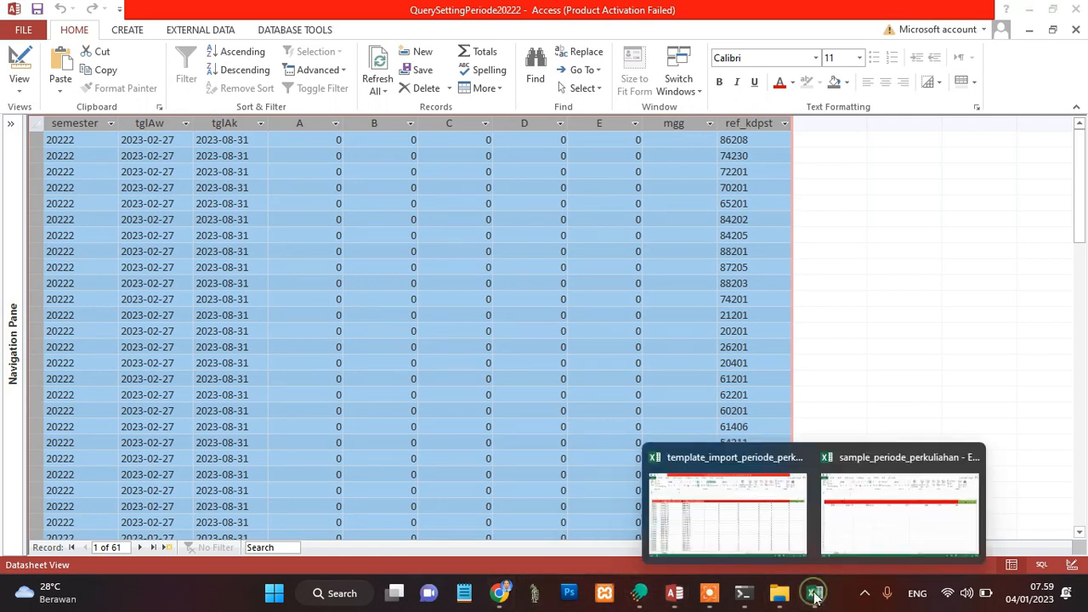
left_click(853, 540)
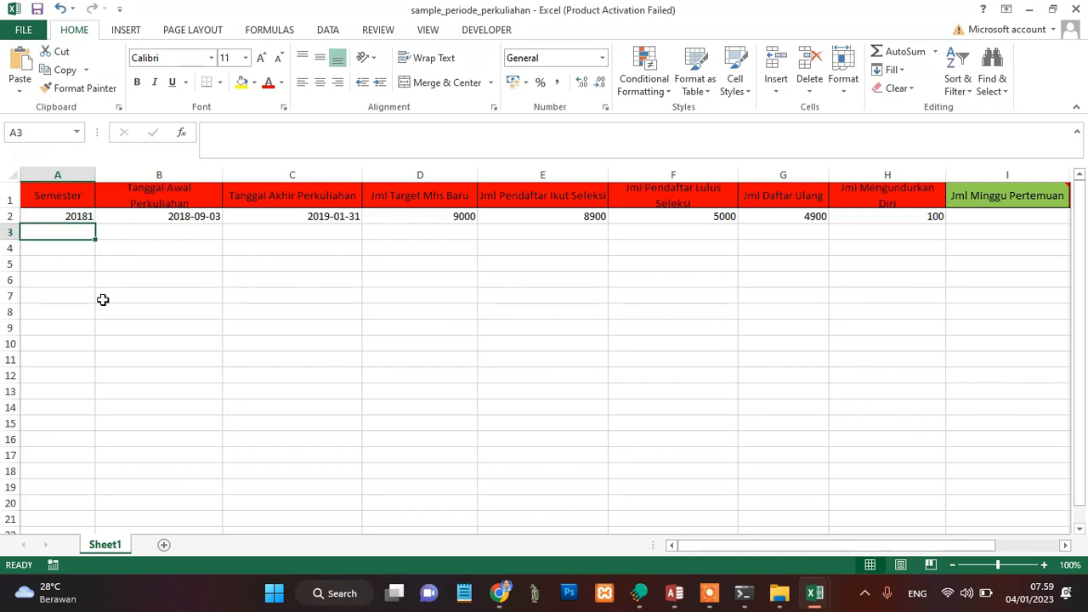
key("ctrl+v")
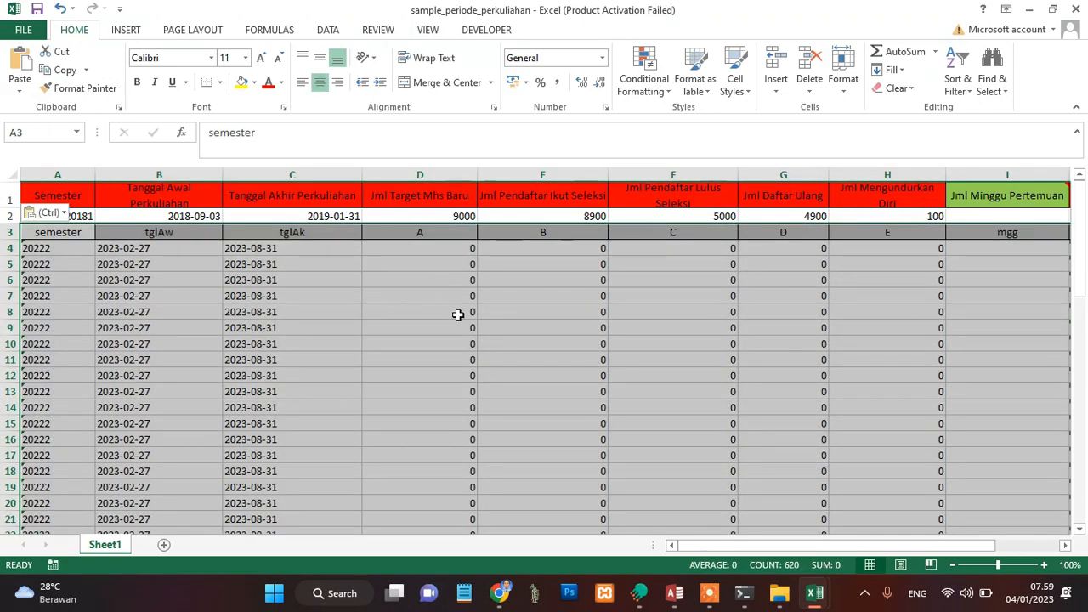
Step: Examine the pasted rows across to the Kode Prodi column to check that they line up with the template headers
left_click(510, 299)
key("Right")
key("Right")
key("Right")
key("Right")
key("Right")
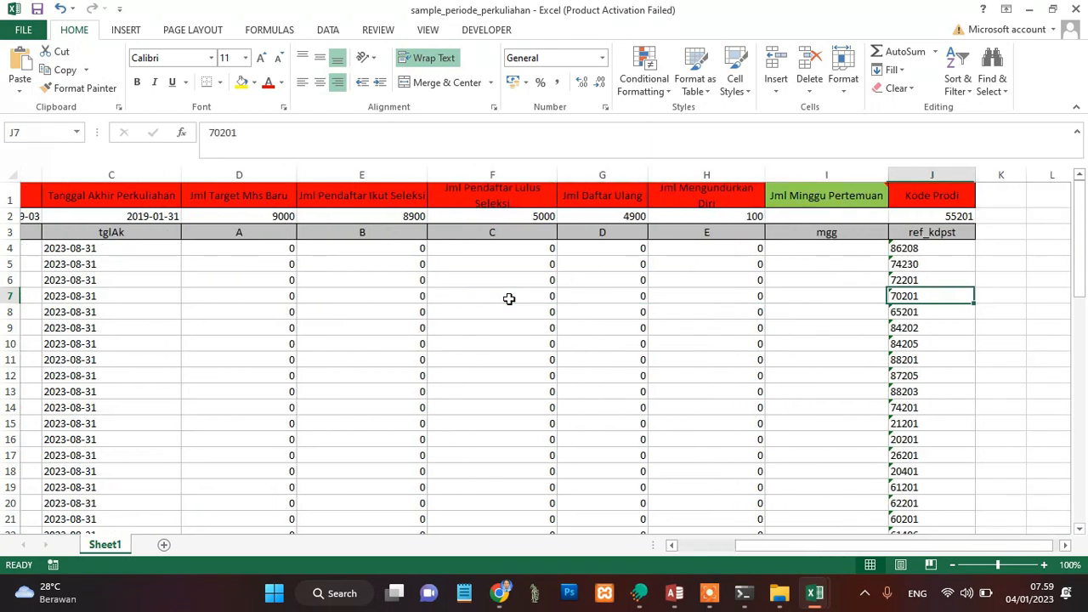
key("Right")
key("Left")
left_click(509, 299)
key("Home")
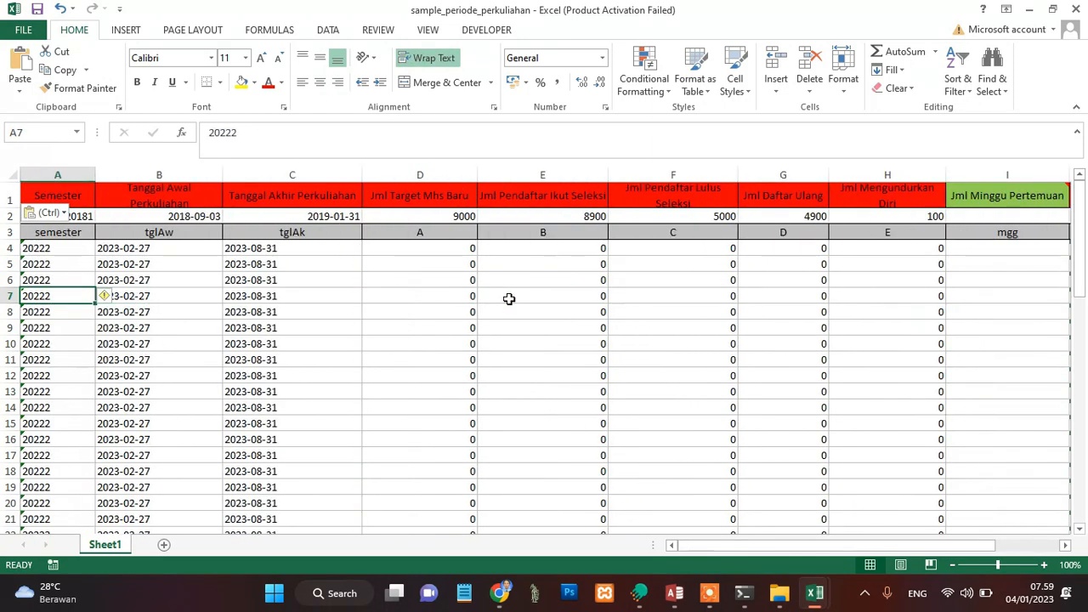
Step: Delete sample row 2 and the pasted field-name row 3, and save the workbook
key("Up")
key("Up")
key("Up")
key("Up")
key("Up")
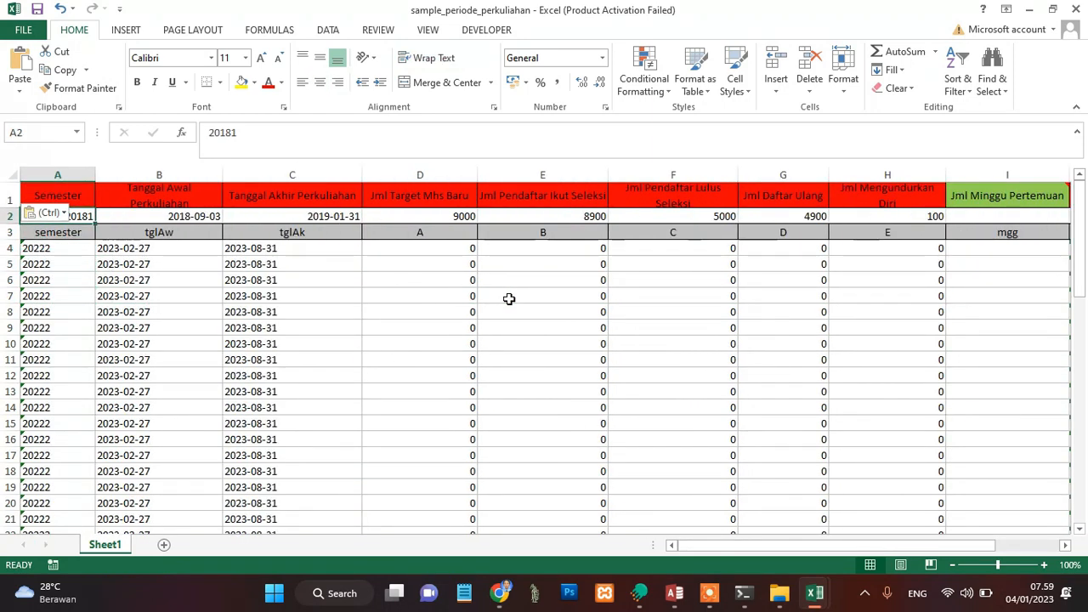
key("shift+Down")
key("ctrl+shift+Right")
key("ctrl+shift+Right")
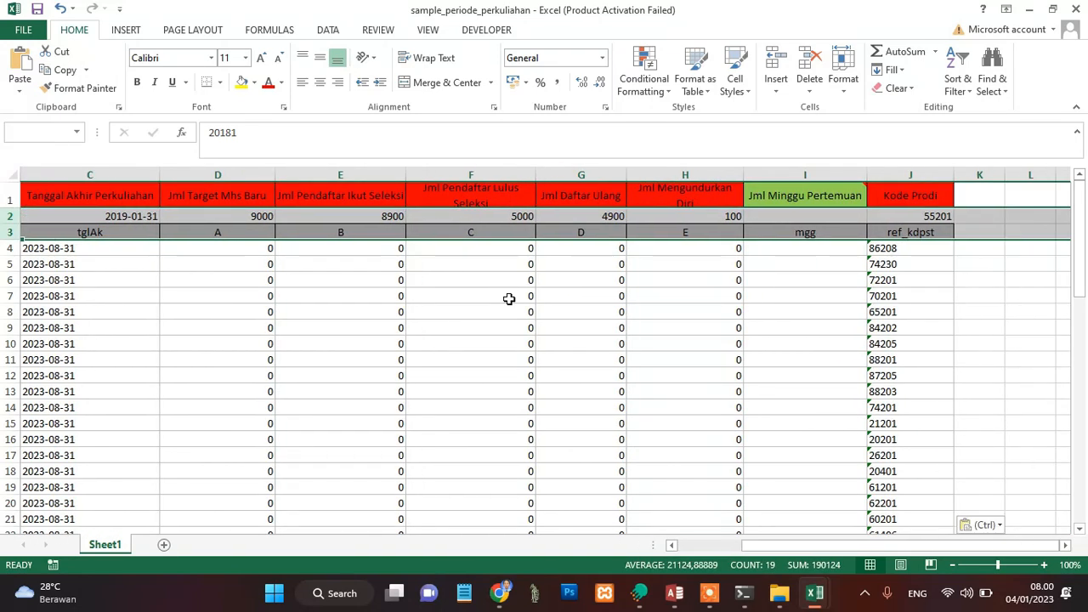
key("alt")
key("h")
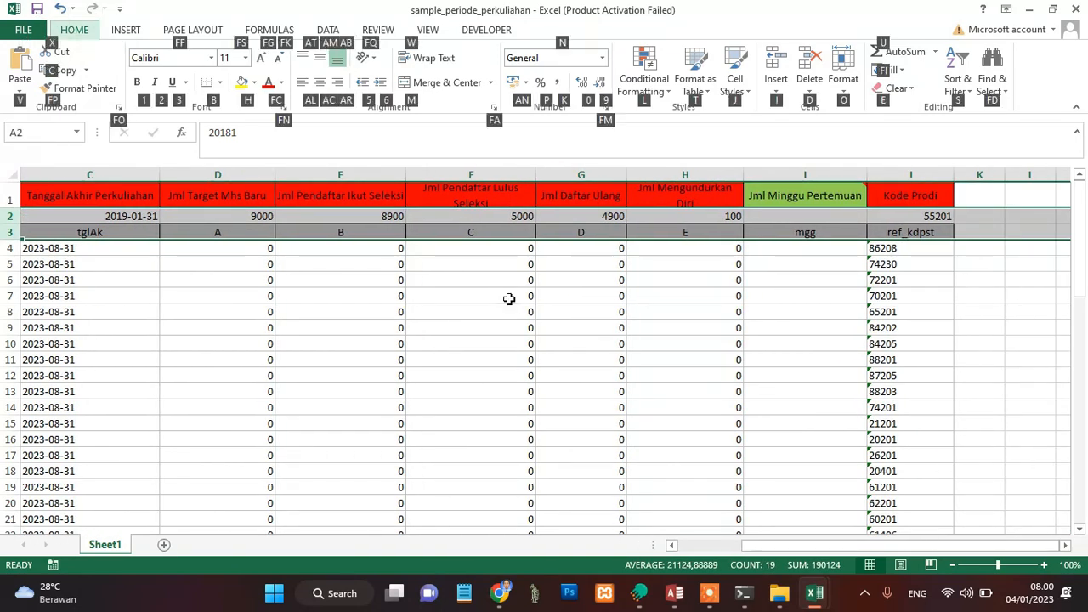
key("d")
key("r")
key("ctrl+s")
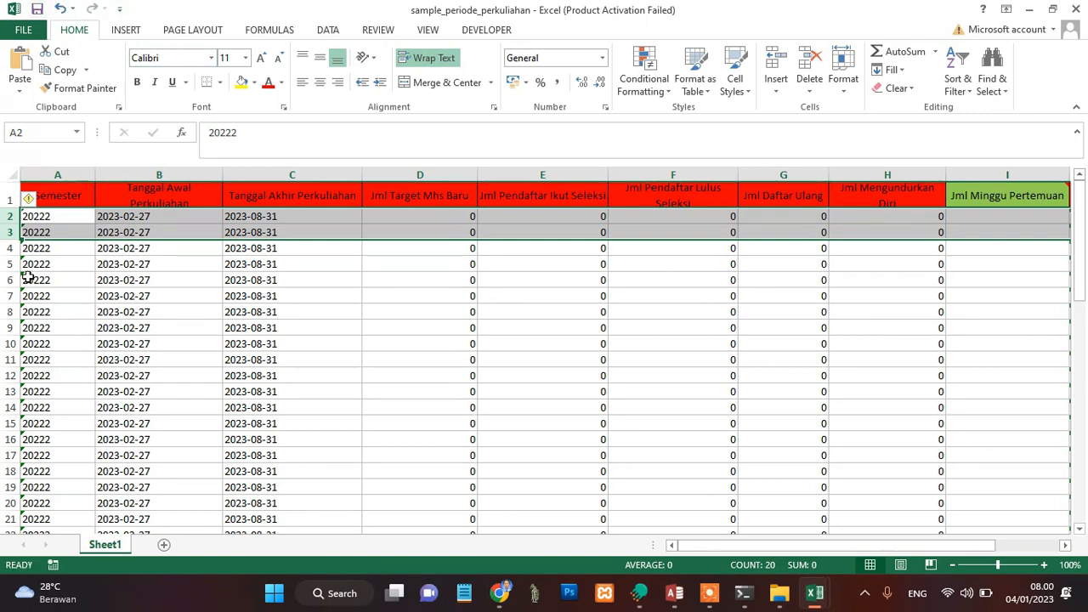
Step: Switch to Feeder Importer in Chrome, upload sample_periode_perkuliahan.xlsx as the Periode Perkuliahan data, and close the Import Excel dialog
left_click(501, 597)
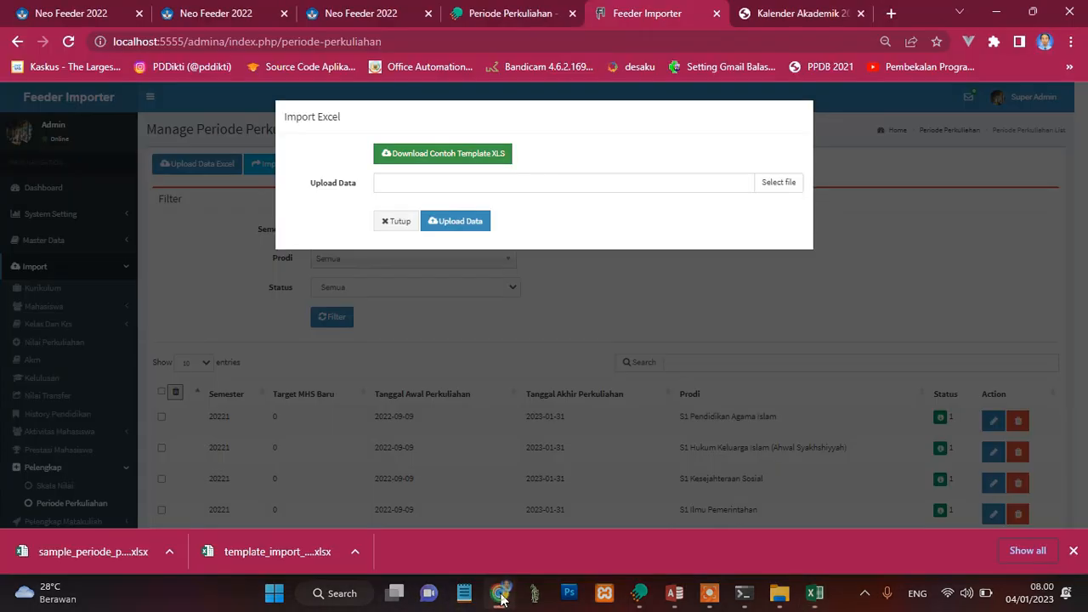
left_click(784, 180)
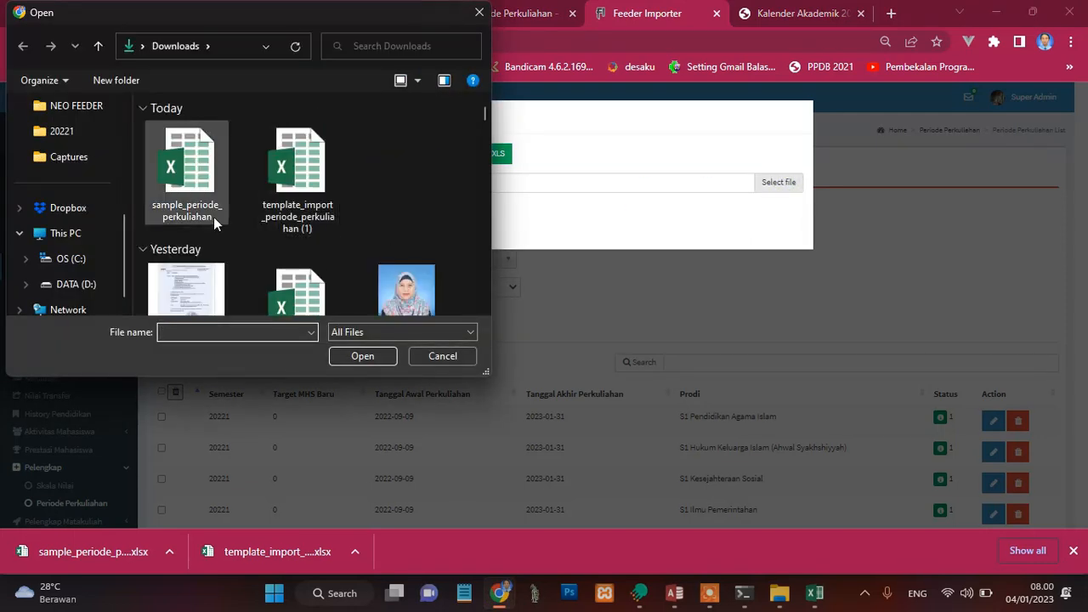
left_click(213, 164)
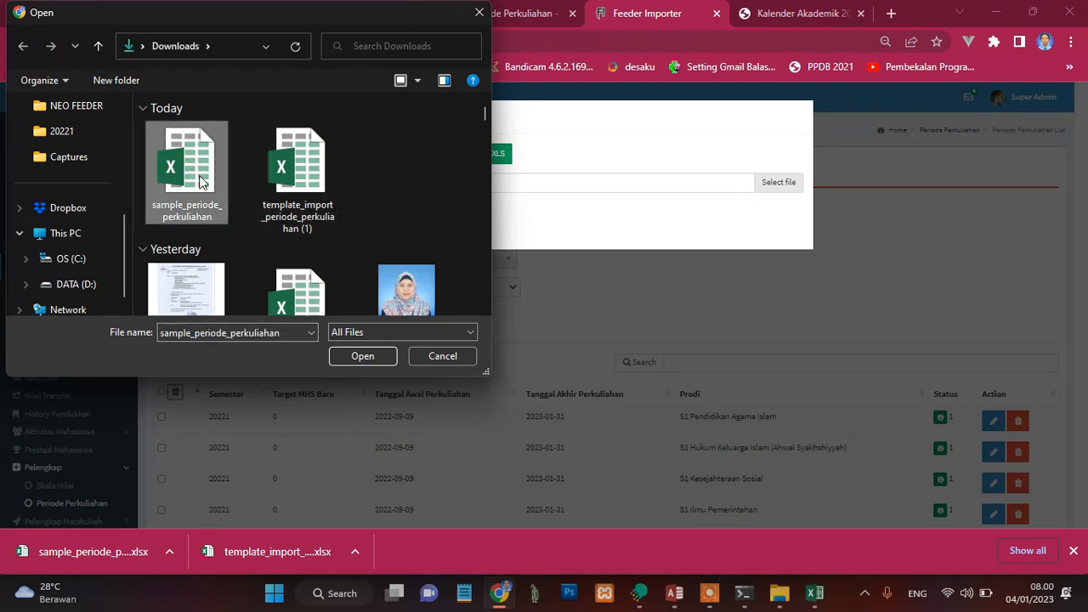
left_click(362, 361)
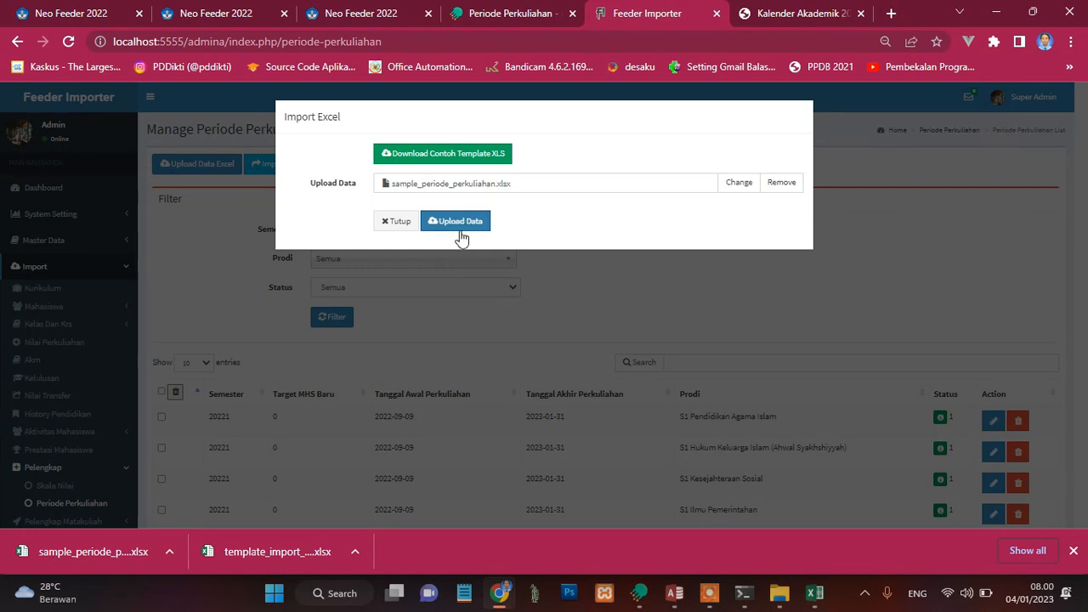
left_click(477, 223)
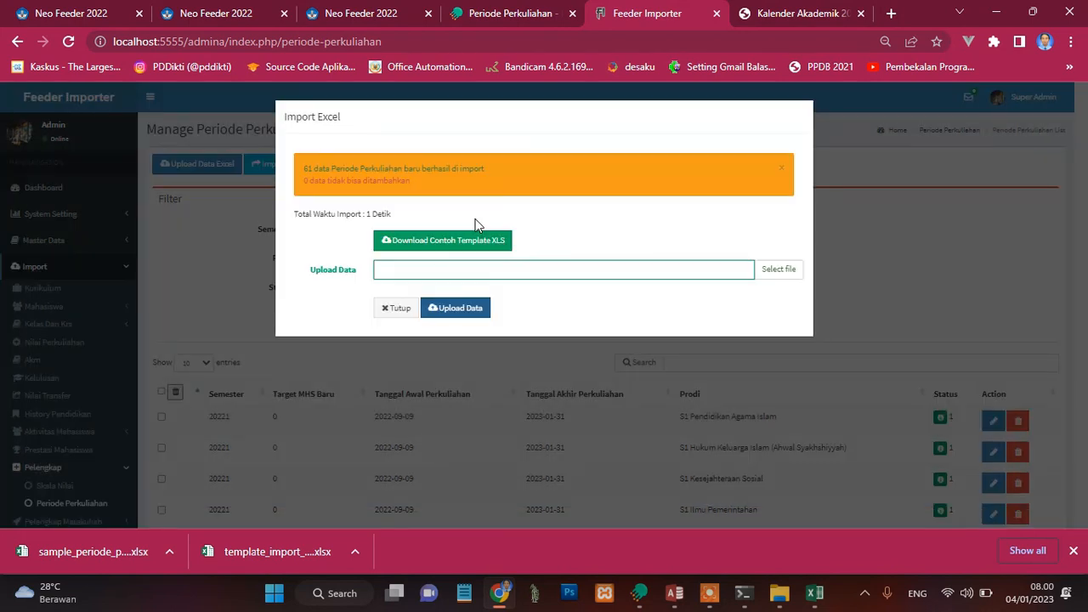
left_click(396, 311)
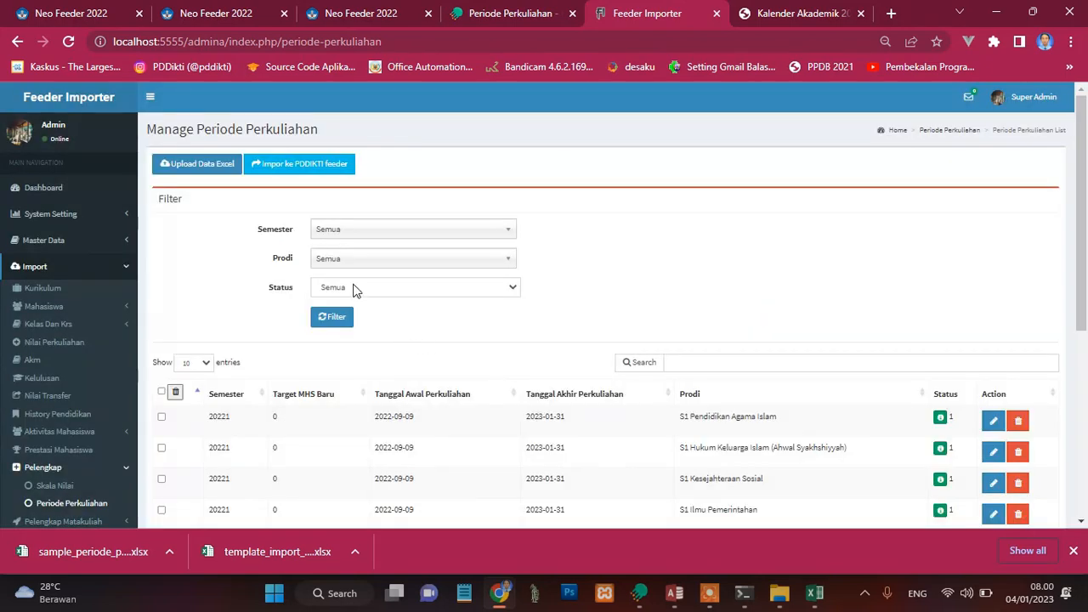
Step: Reload the Periode Perkuliahan page and filter the list by semester 20222 2022/2023 Genap and status Belum Di proses
left_click(357, 231)
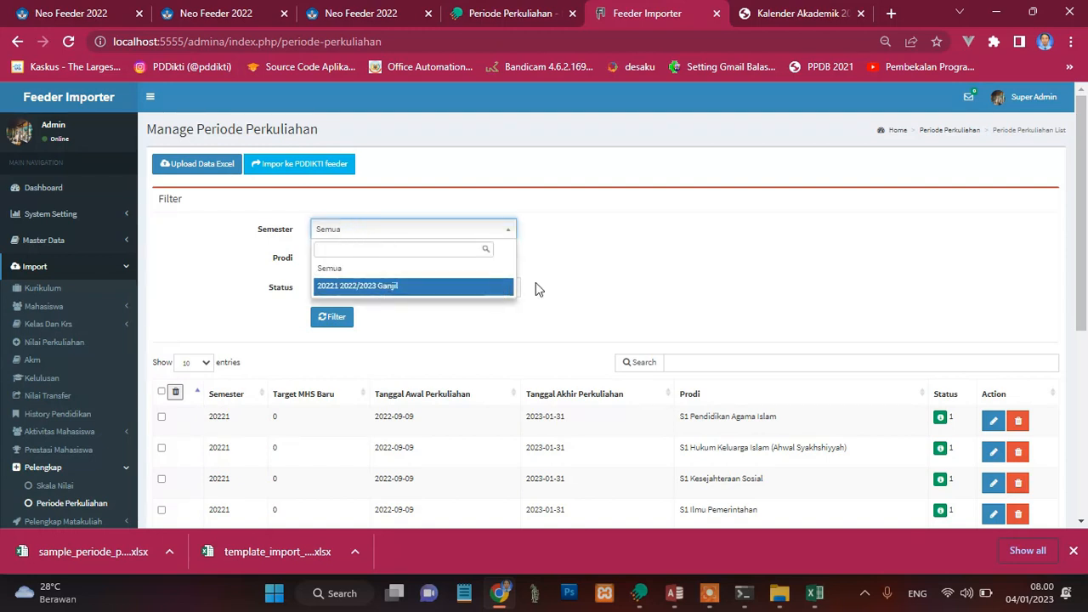
left_click(619, 292)
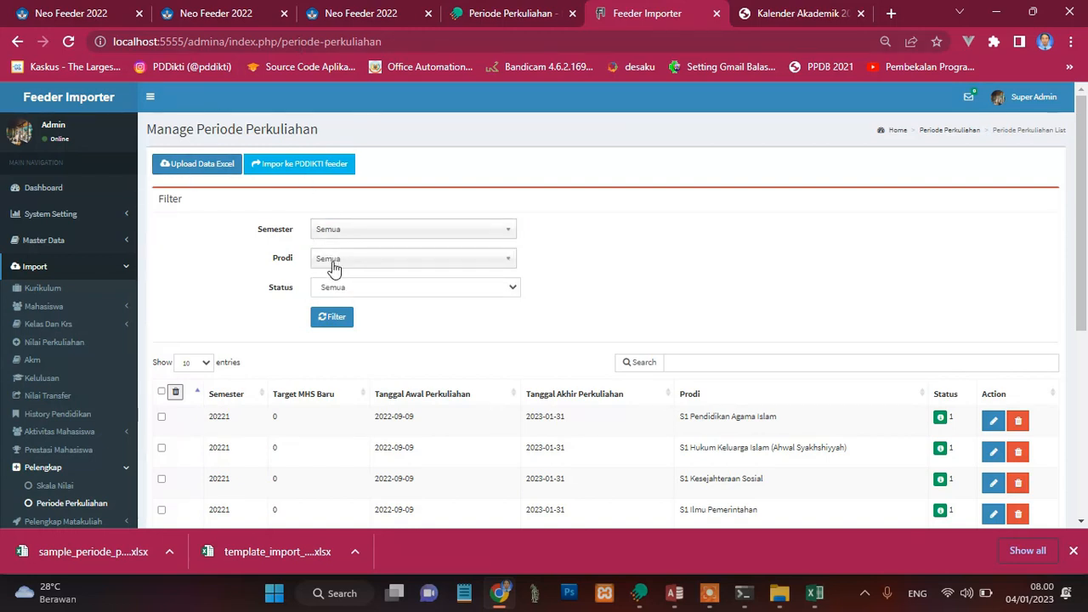
left_click(68, 41)
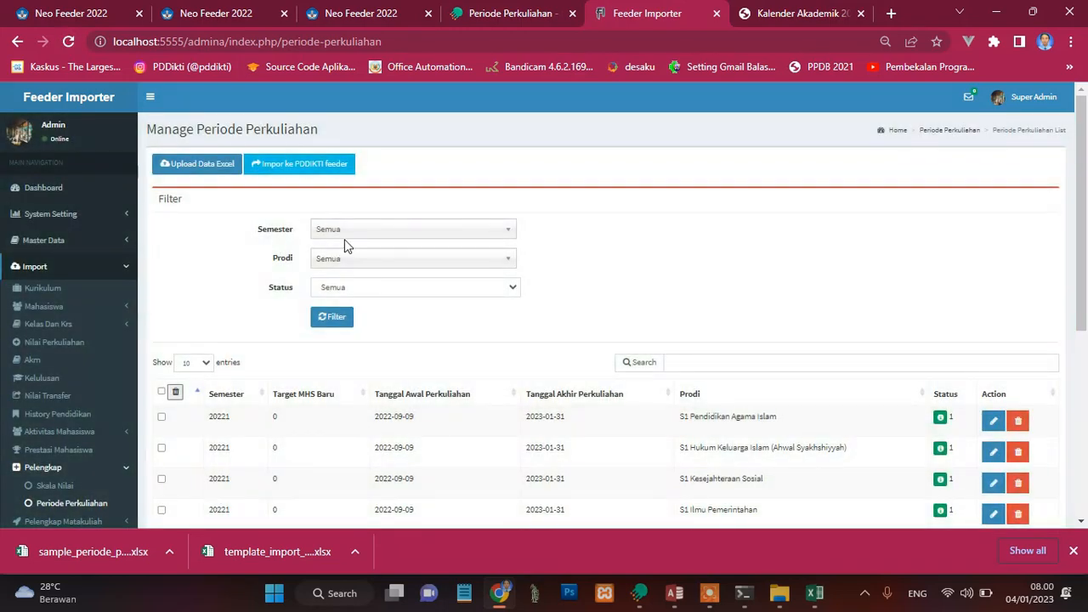
left_click(342, 238)
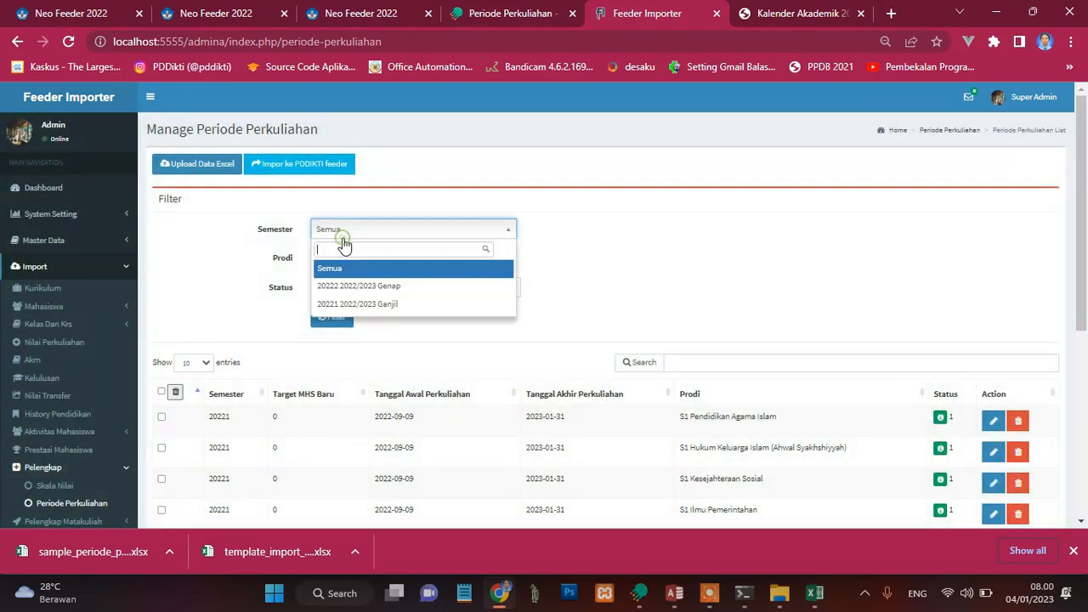
left_click(374, 288)
left_click(358, 292)
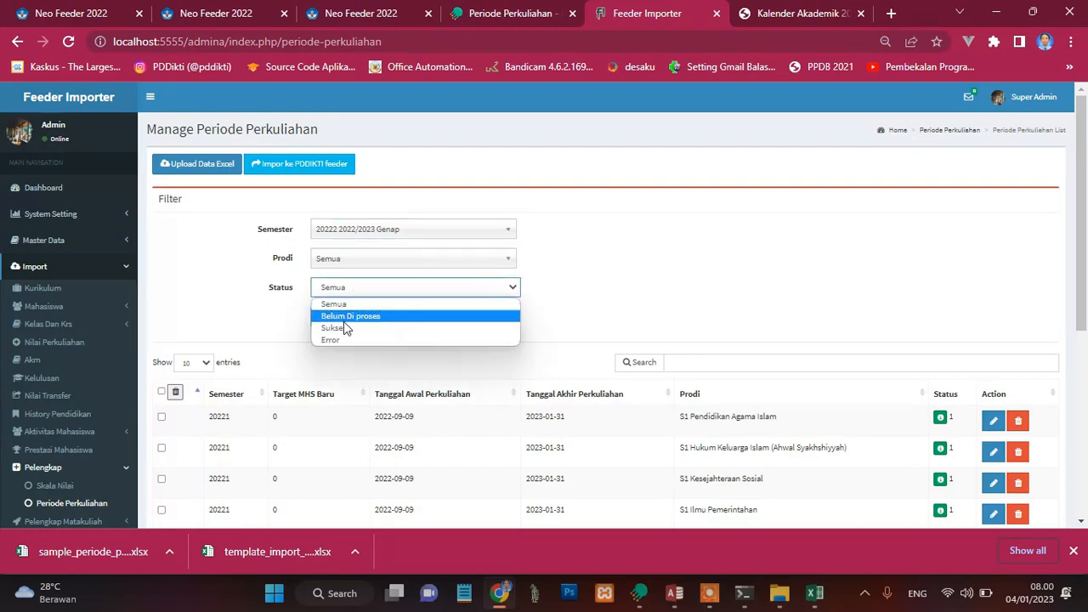
left_click(339, 318)
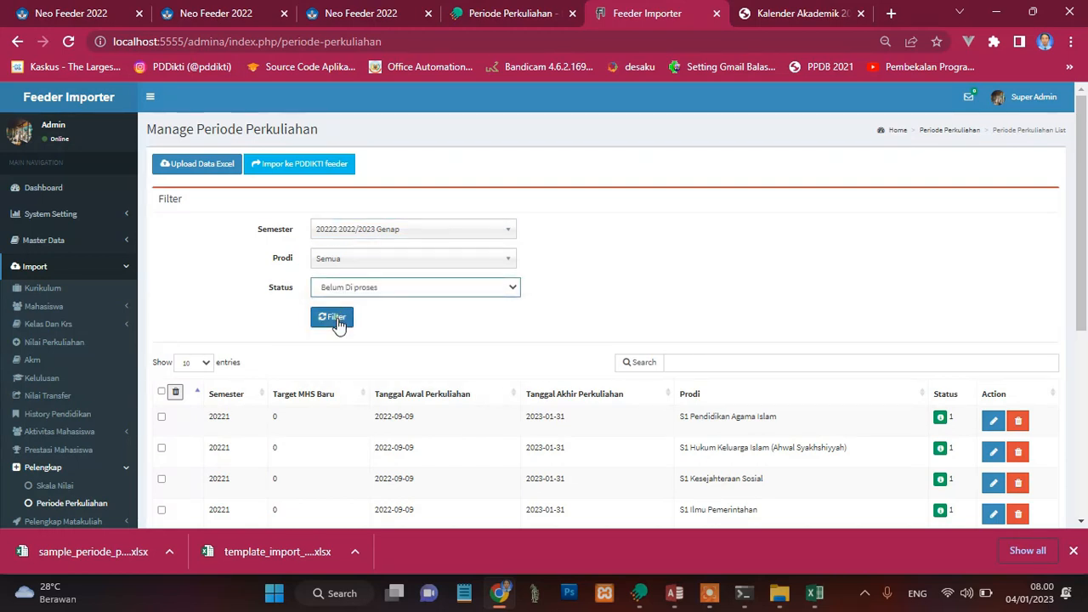
left_click(337, 321)
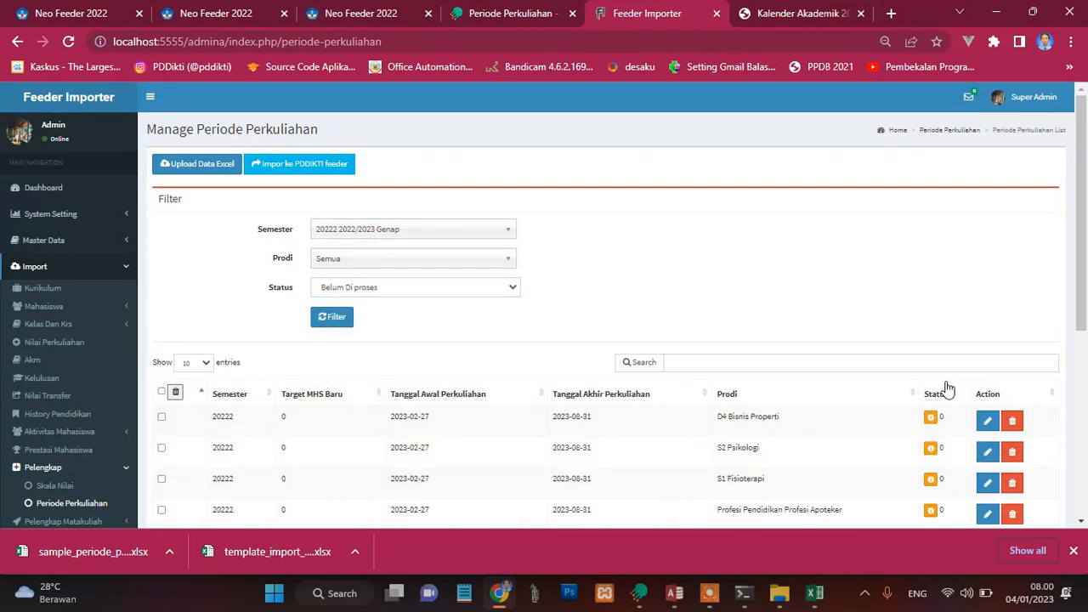
left_click_drag(1082, 317, 1083, 289)
Step: Import the 20222 2022/2023 Genap periods of all Prodi into PDDIKTI feeder with method Insert, and close the result summary
left_click(296, 169)
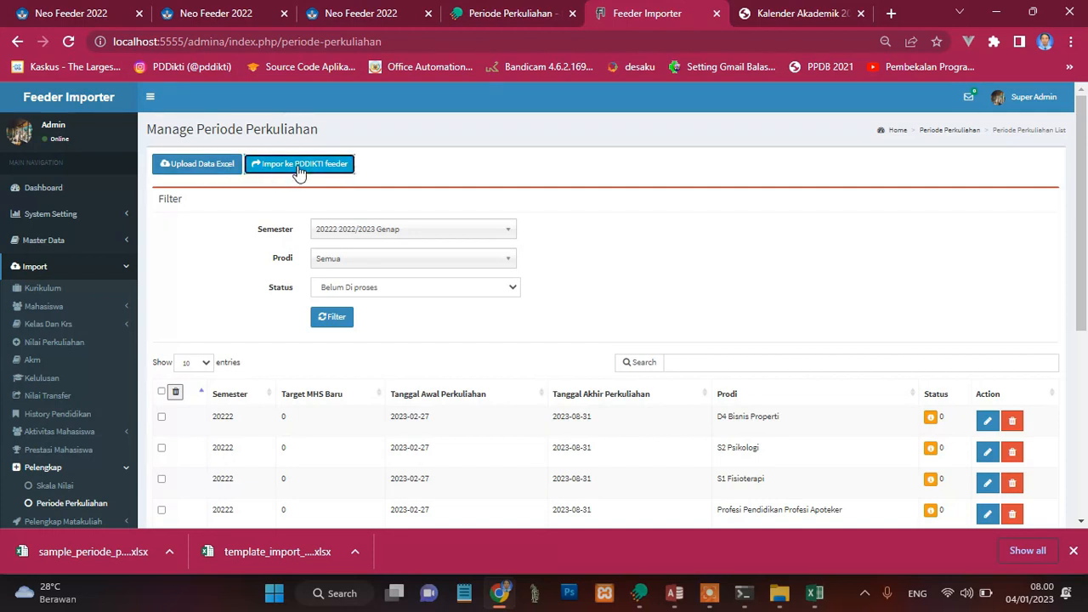
left_click(352, 208)
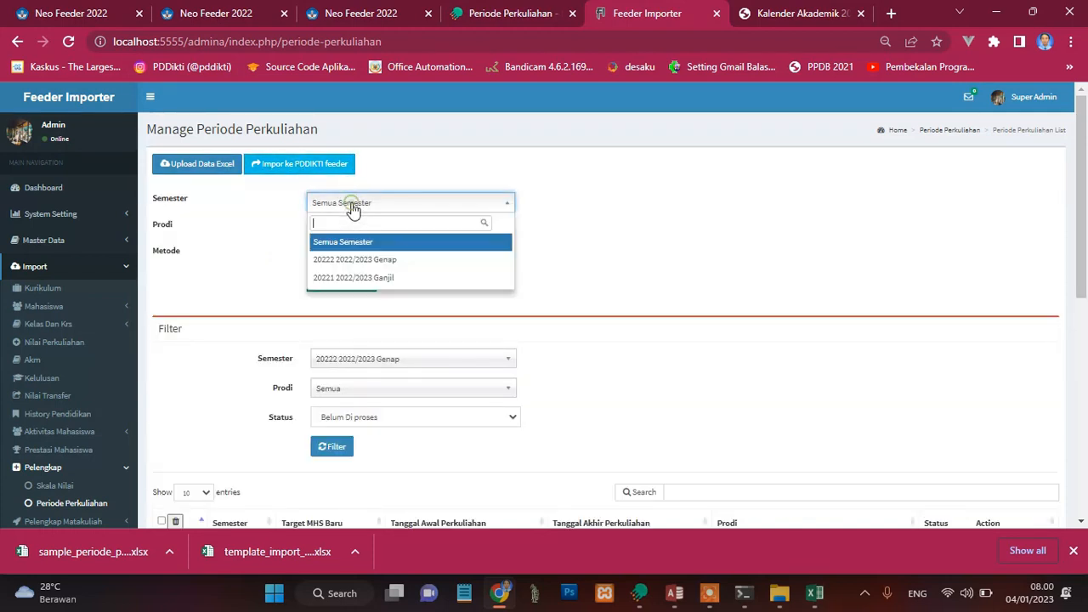
left_click(361, 259)
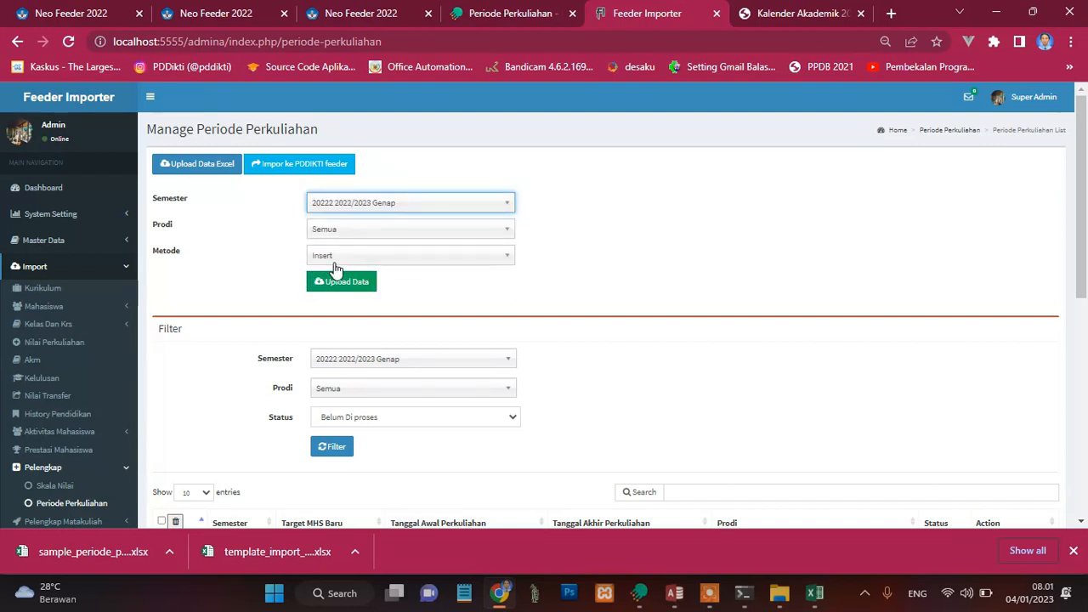
left_click(356, 281)
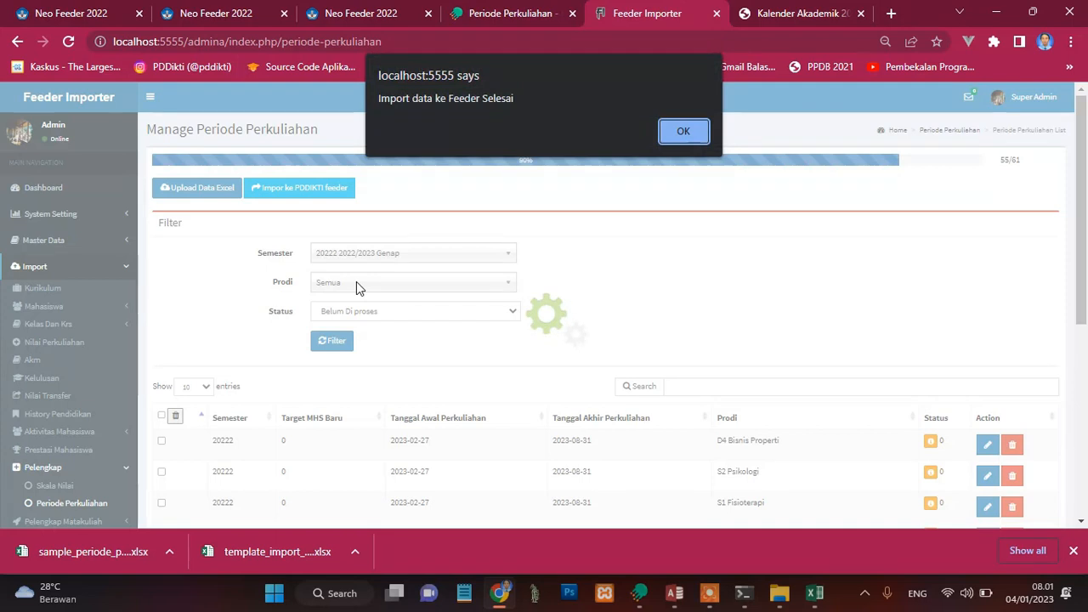
left_click(683, 135)
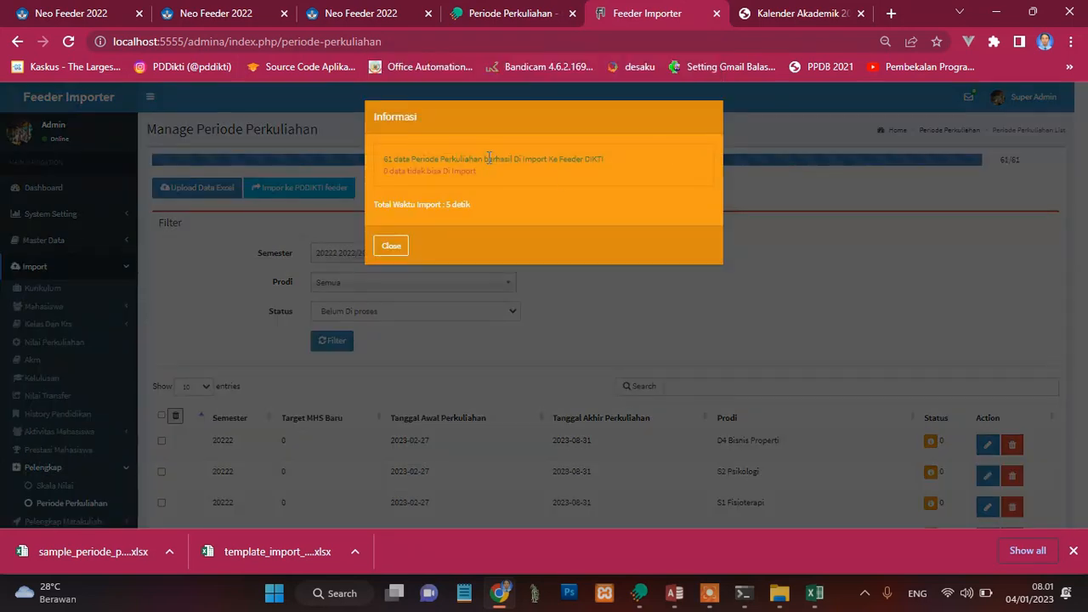
left_click(391, 246)
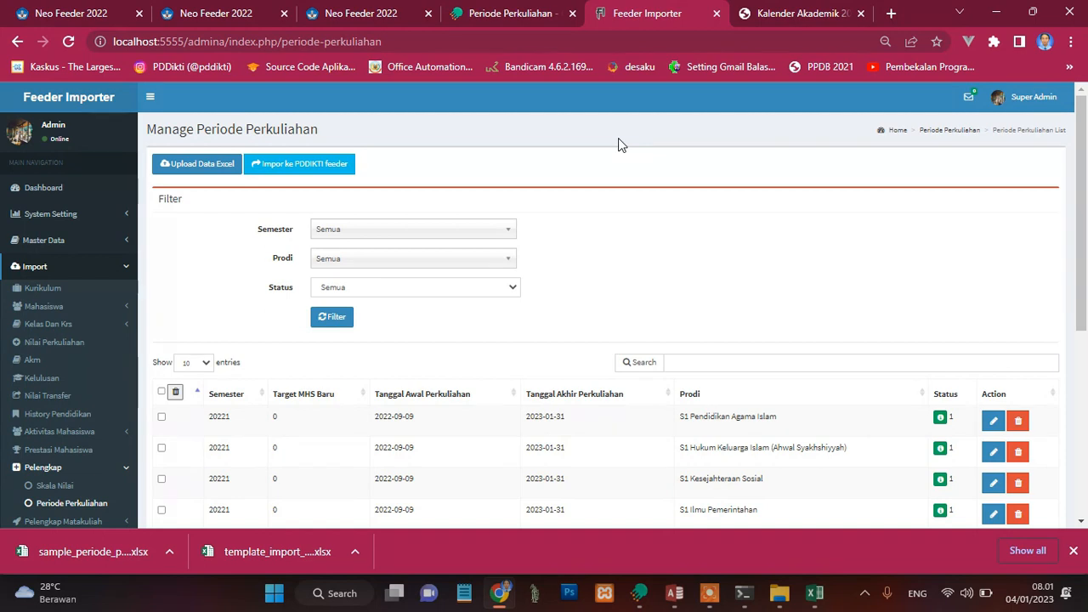
Step: Switch to Neo Feeder's Error 400 notice on invalid capacity data and open its linked Validasi Wajib Pengaturan Periode check
left_click(513, 12)
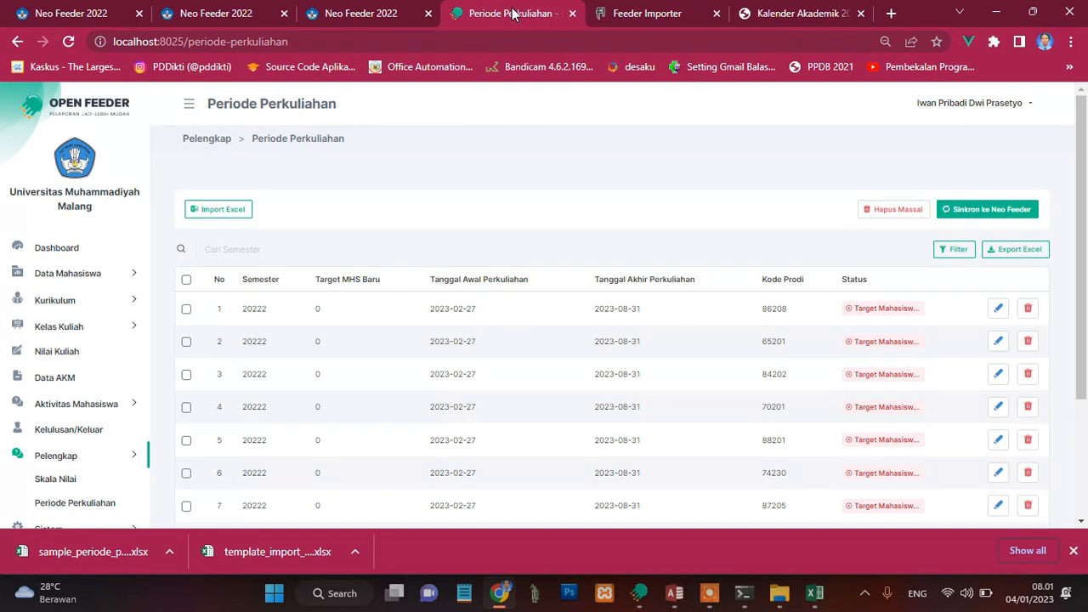
left_click(226, 9)
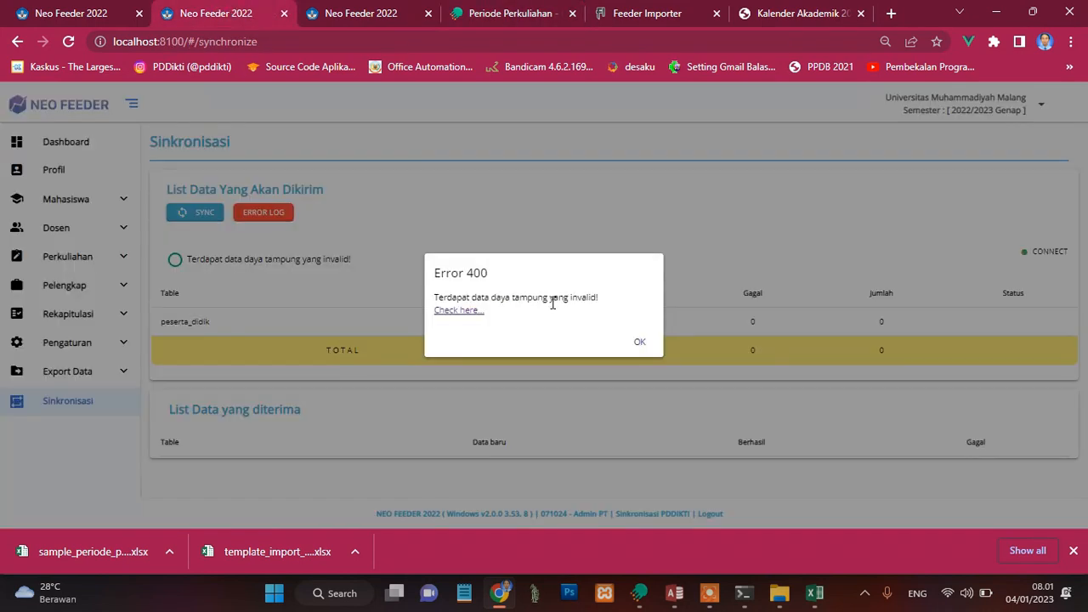
left_click(460, 311)
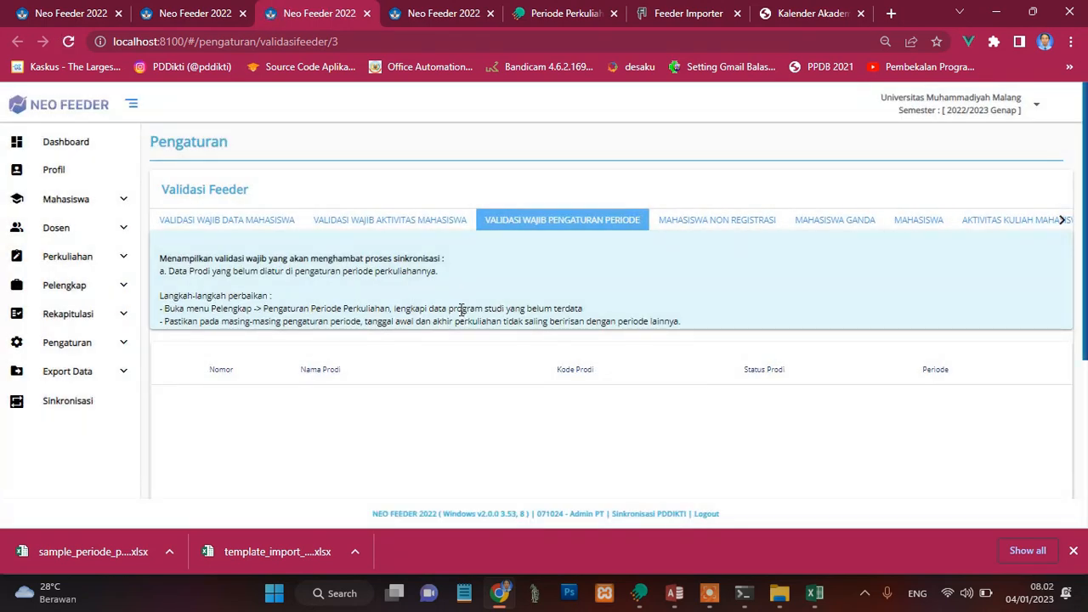
Step: Reload Neo Feeder's Pengaturan Periode Perkuliahan list, review the 2022/2023 Genap periods down to the last row, and open Sinkronisasi
left_click(438, 15)
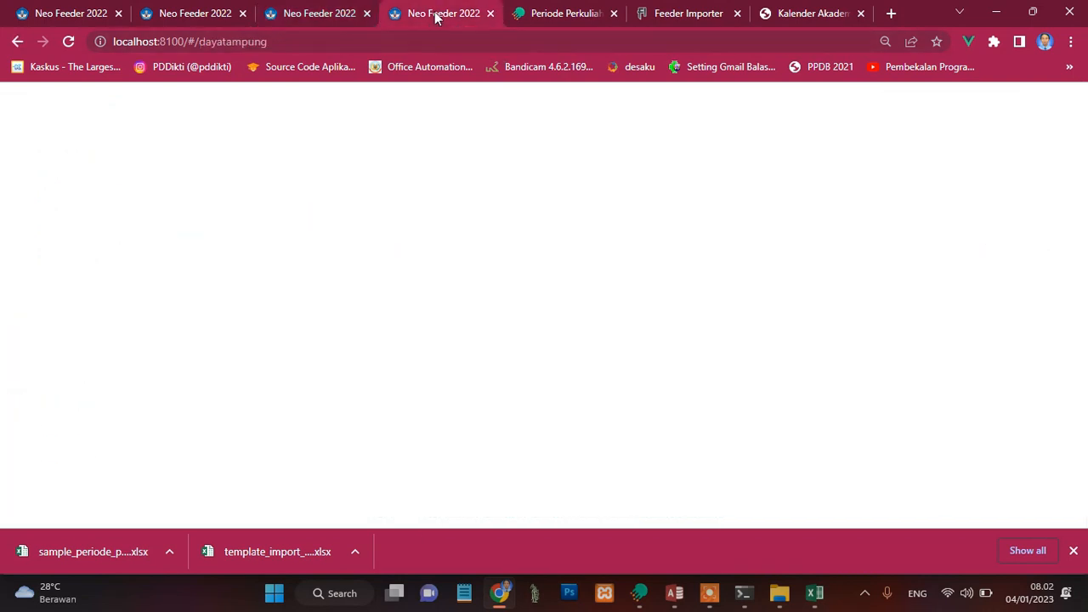
left_click(68, 41)
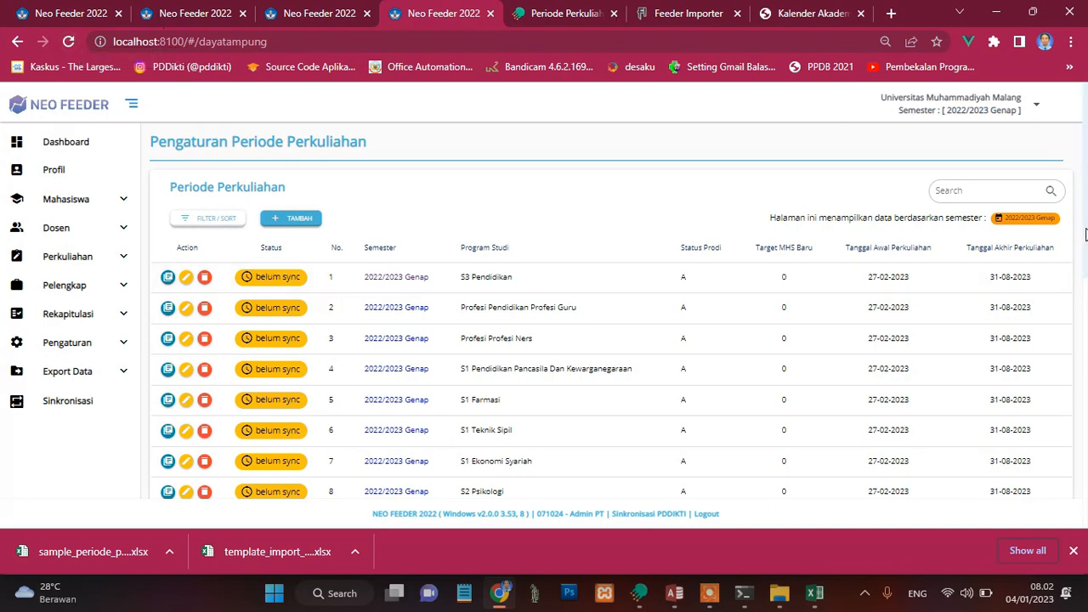
left_click_drag(1084, 234, 1086, 457)
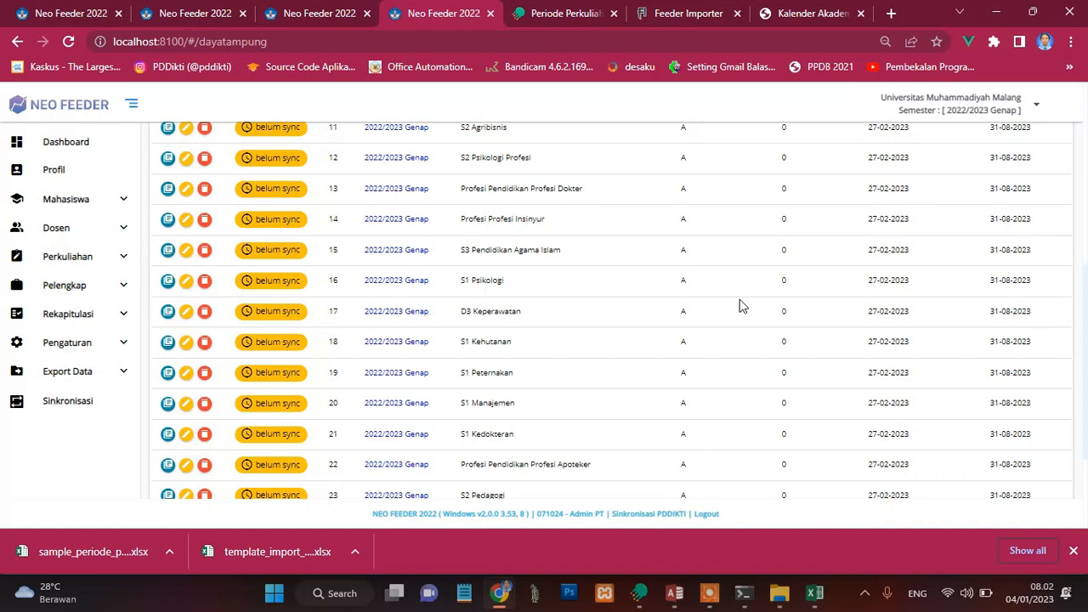
left_click(214, 45)
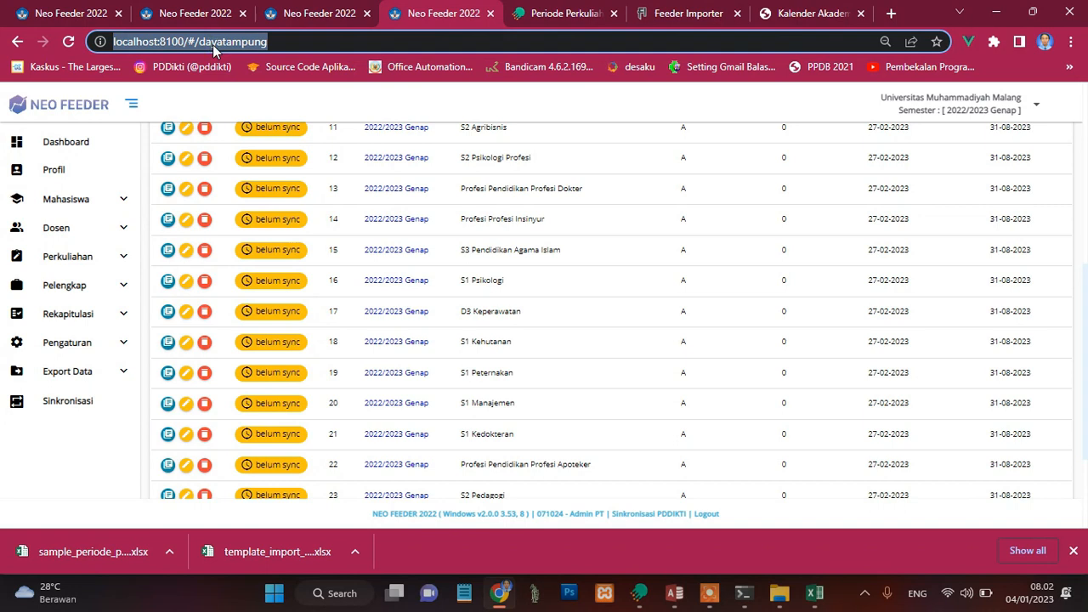
left_click(68, 41)
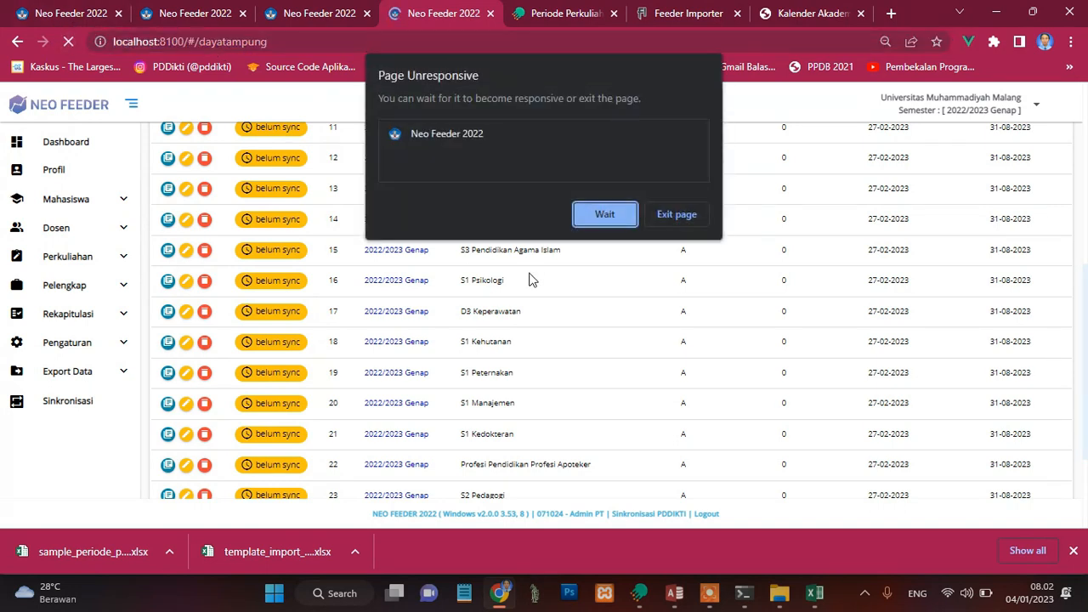
left_click(680, 219)
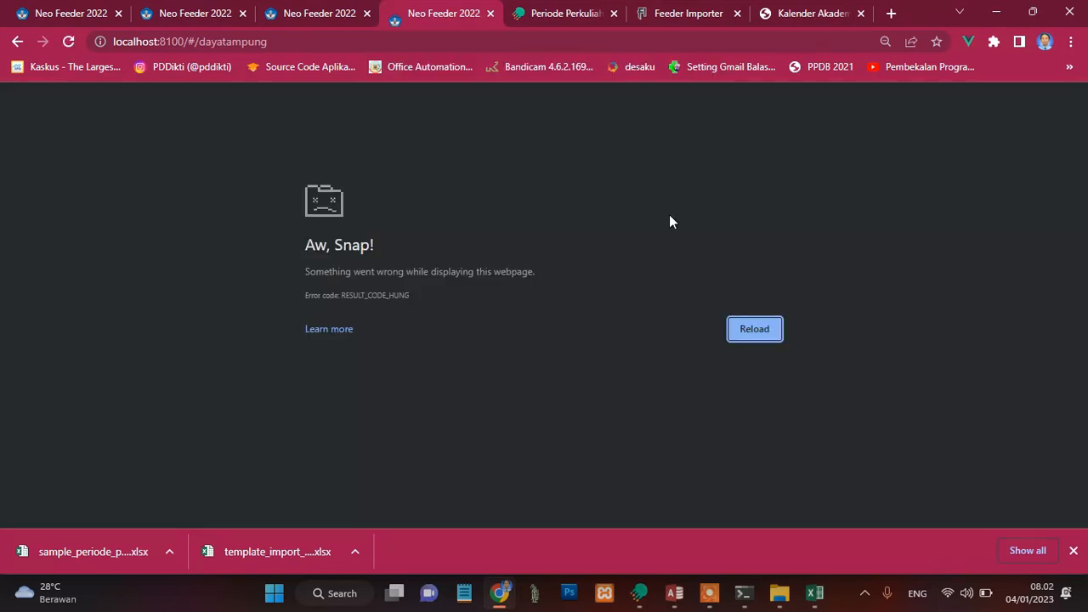
left_click(70, 43)
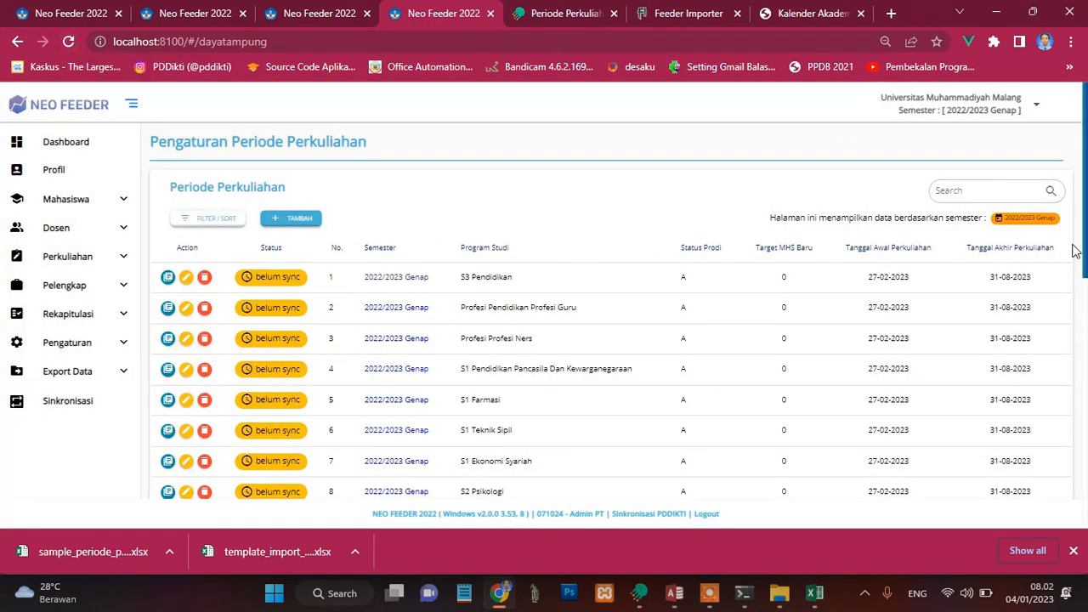
left_click_drag(1083, 259, 1083, 531)
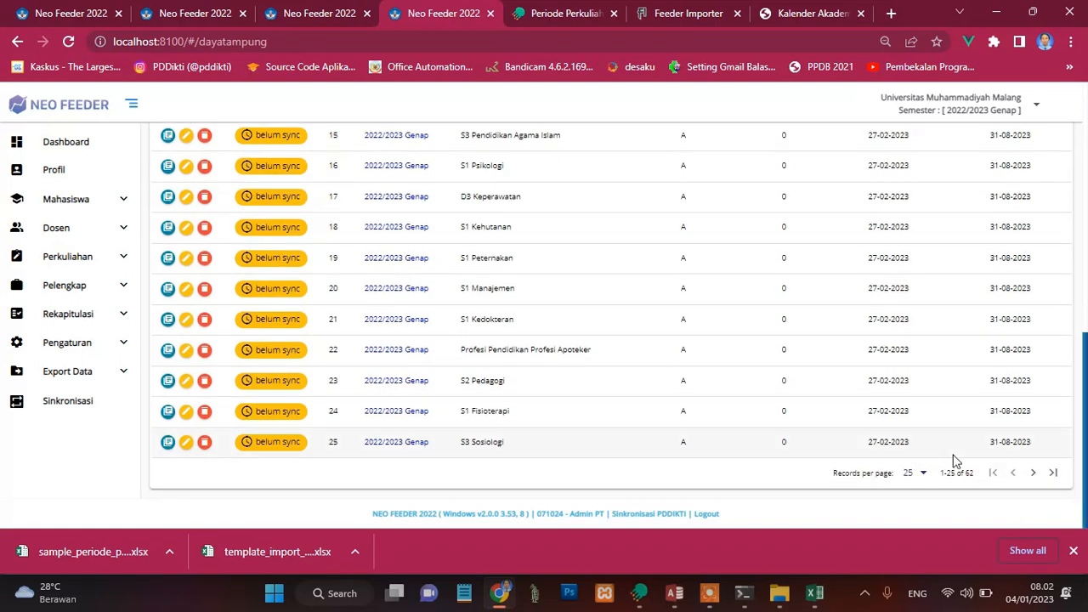
left_click(80, 407)
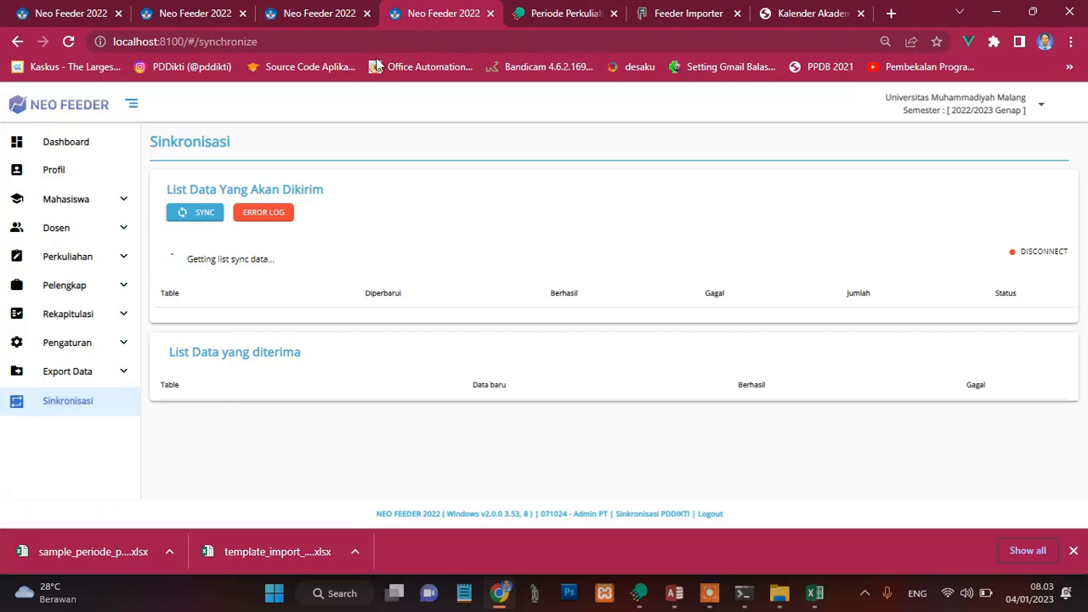
Step: In the validation browser tab, view the S3 Pendidikan 2022/2023 Genap period details and its Daya Tampung Jalur Pendaftaran entry form, closing the form without saving
left_click(302, 19)
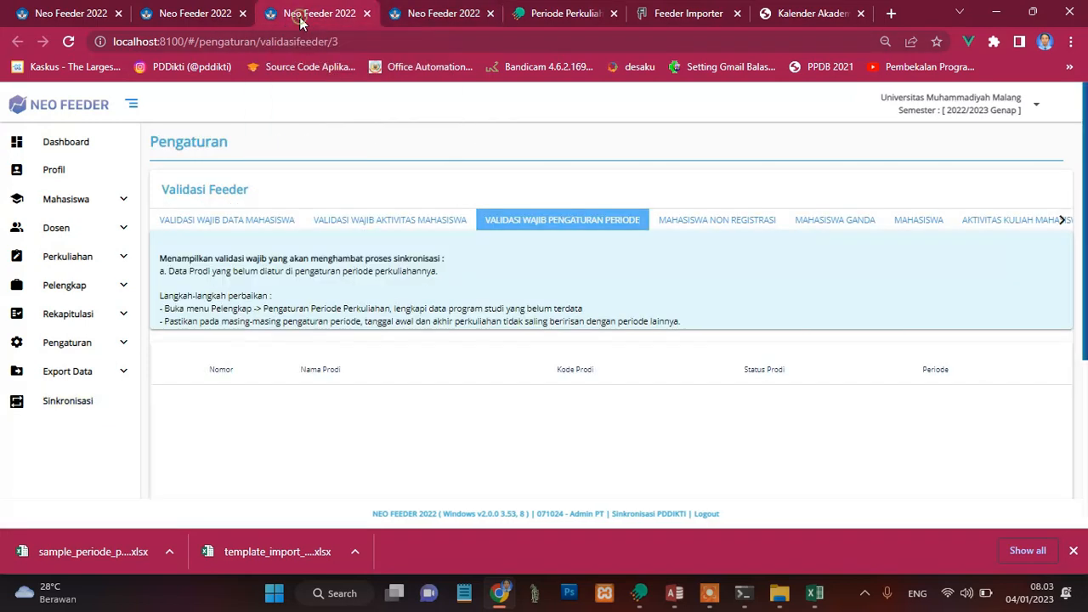
left_click(114, 289)
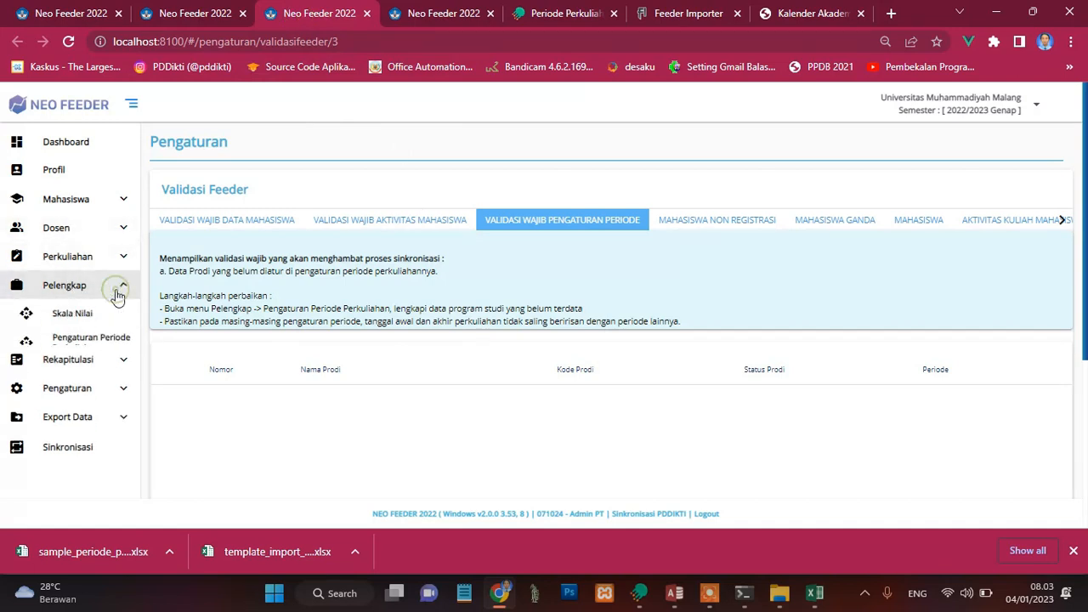
left_click(90, 342)
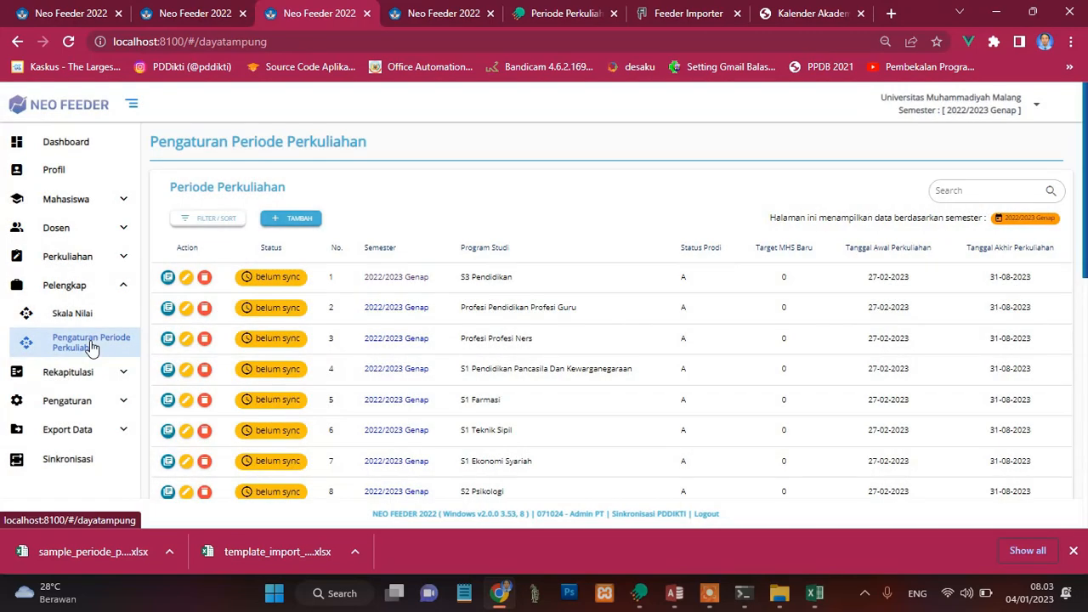
left_click(167, 278)
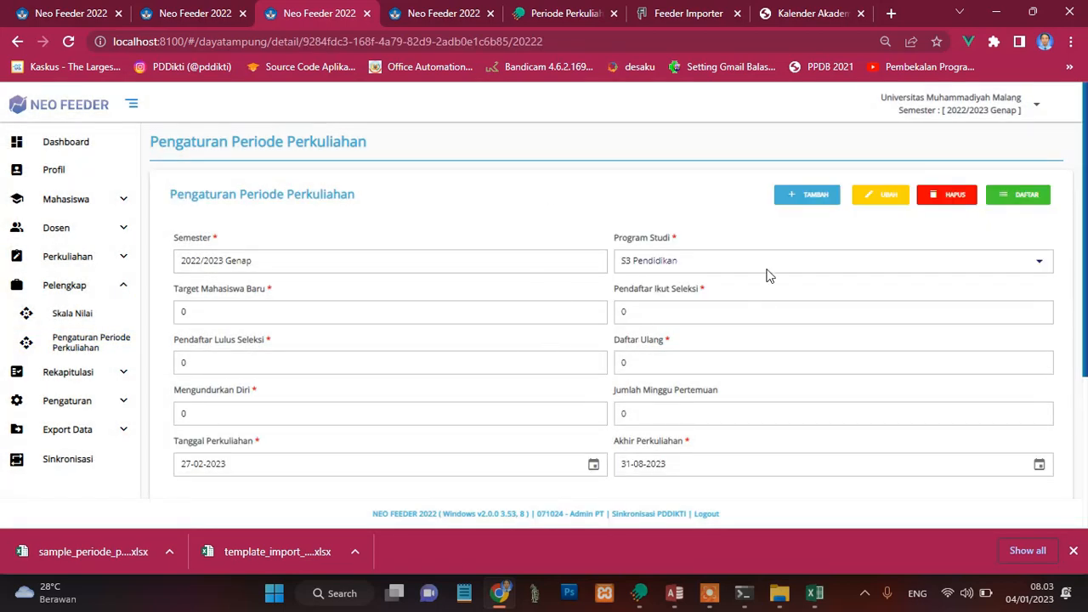
left_click_drag(1084, 260, 1084, 419)
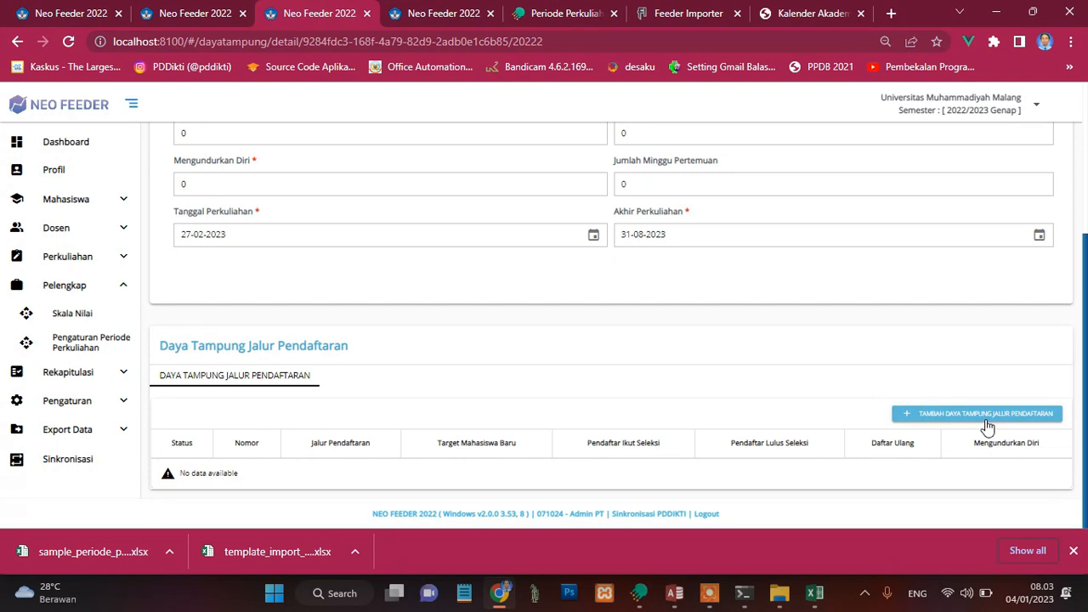
left_click(927, 418)
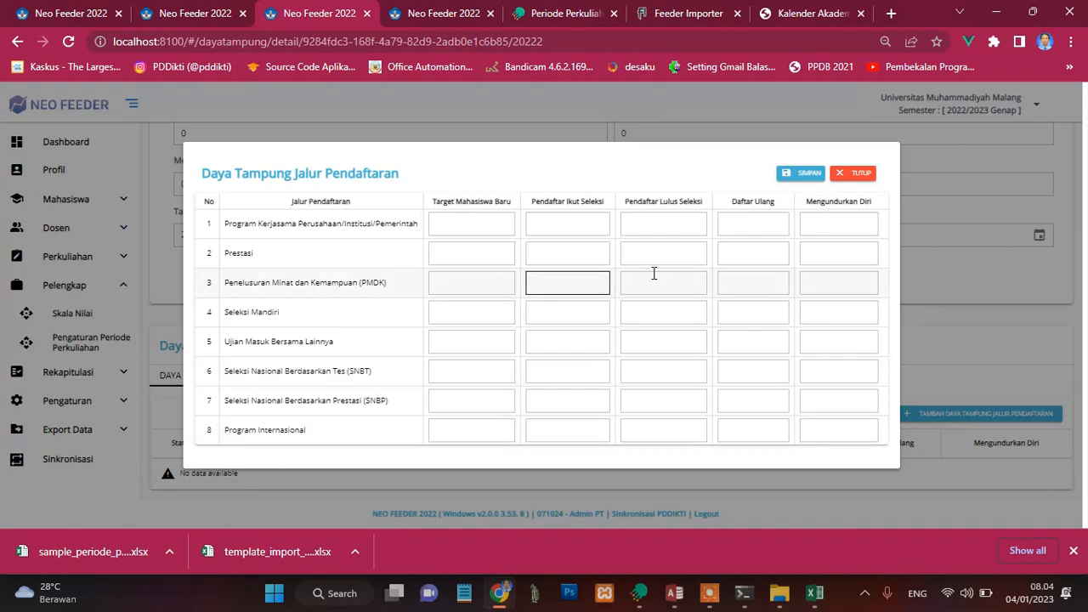
left_click(846, 176)
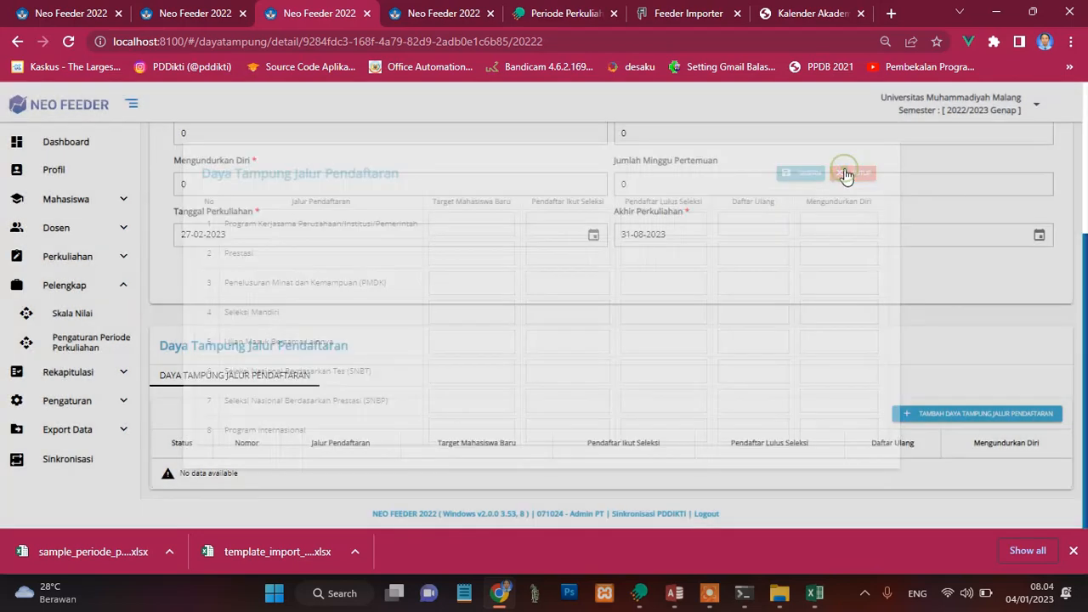
Step: Return to the Sinkronisasi page, synchronize the pending peserta_didik and daya_tampung data, and check the sync progress
left_click(416, 16)
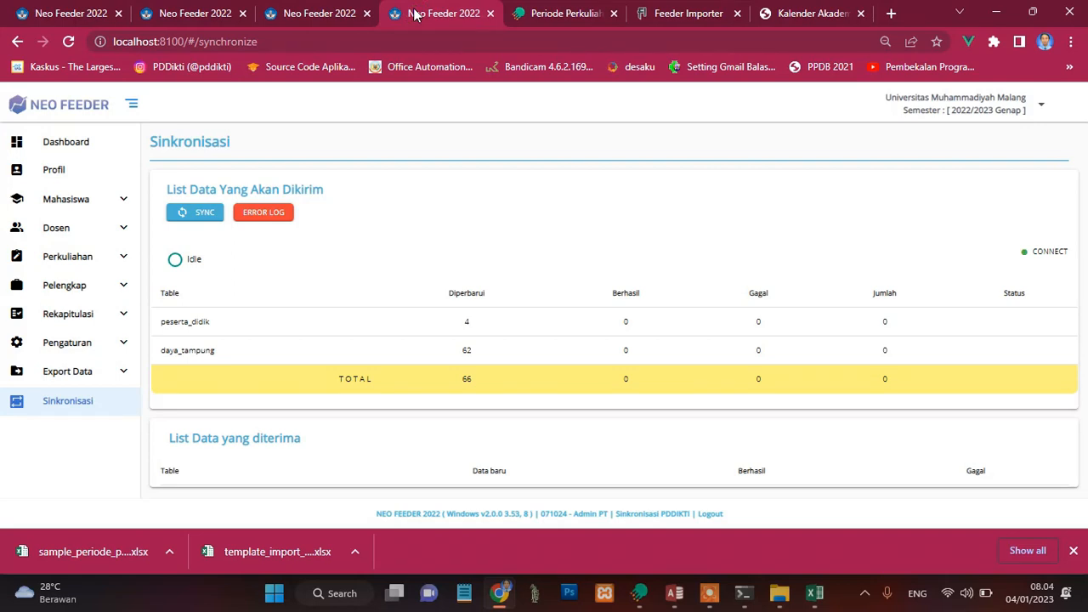
left_click(187, 216)
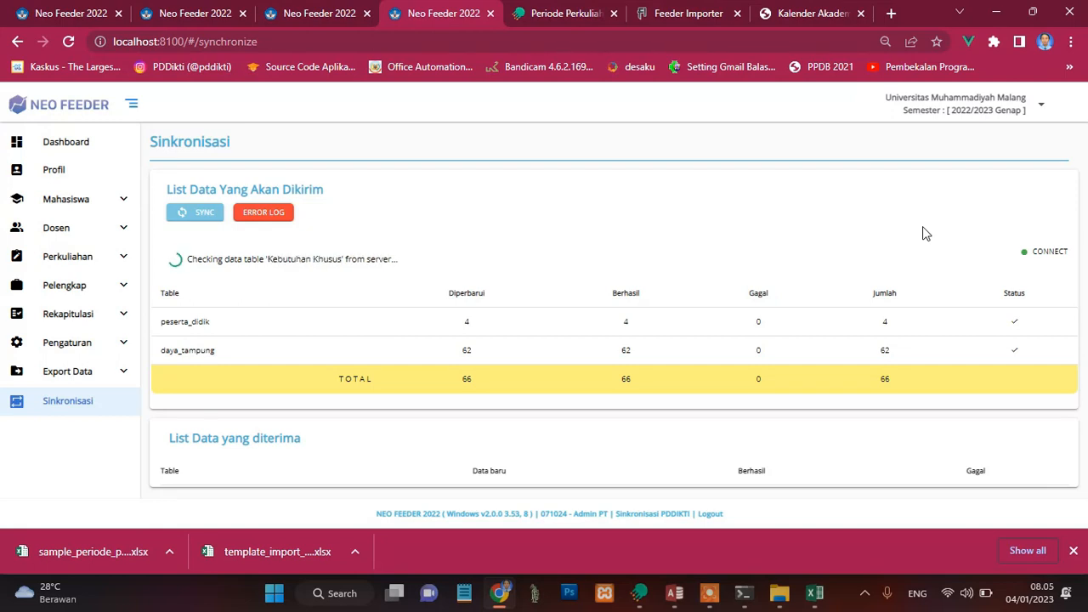
left_click(297, 14)
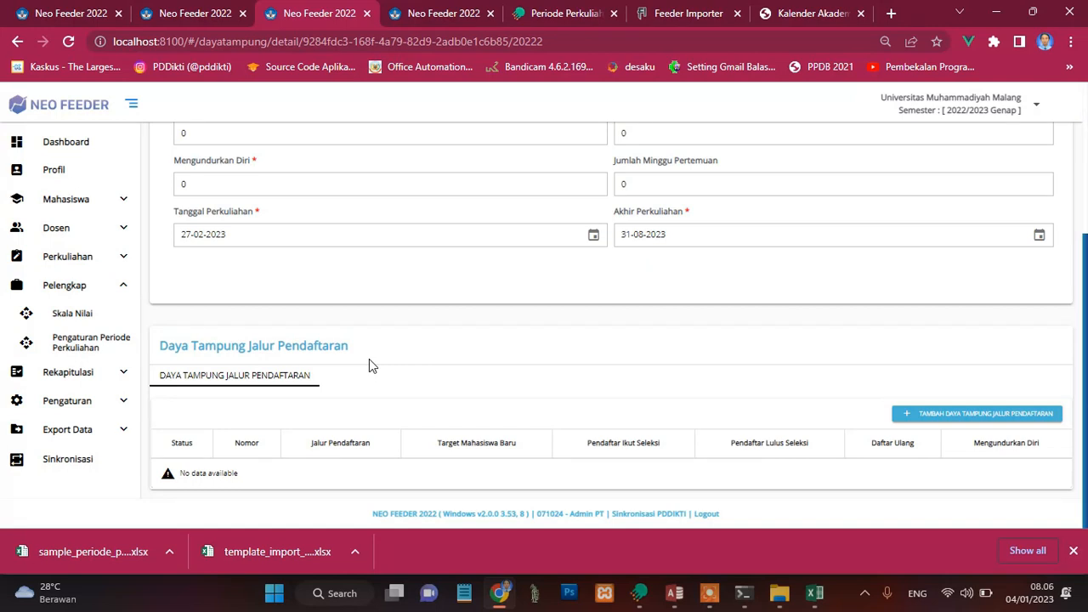
left_click(463, 10)
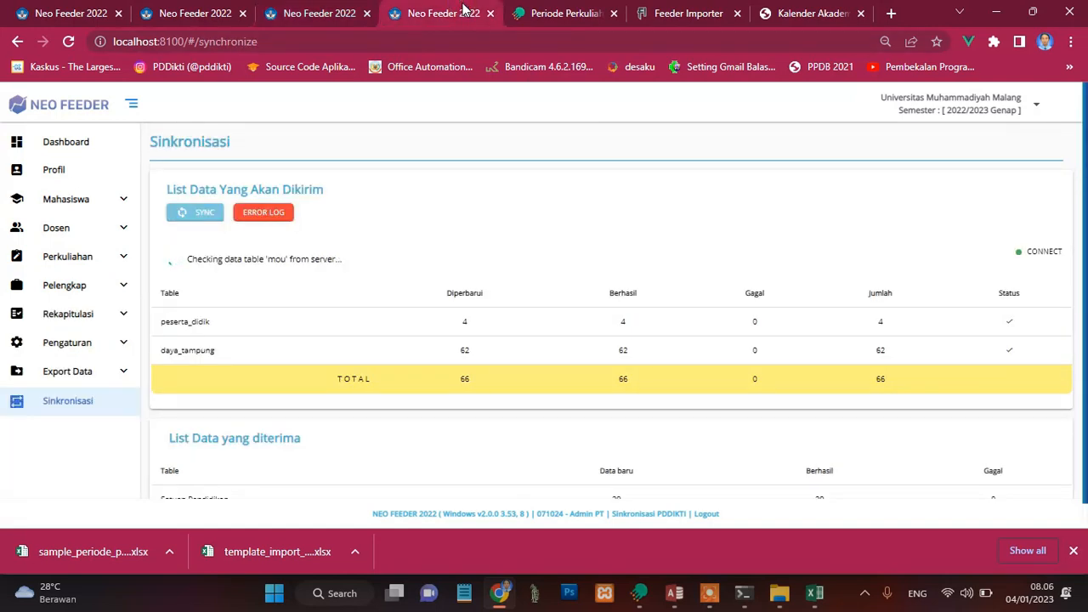